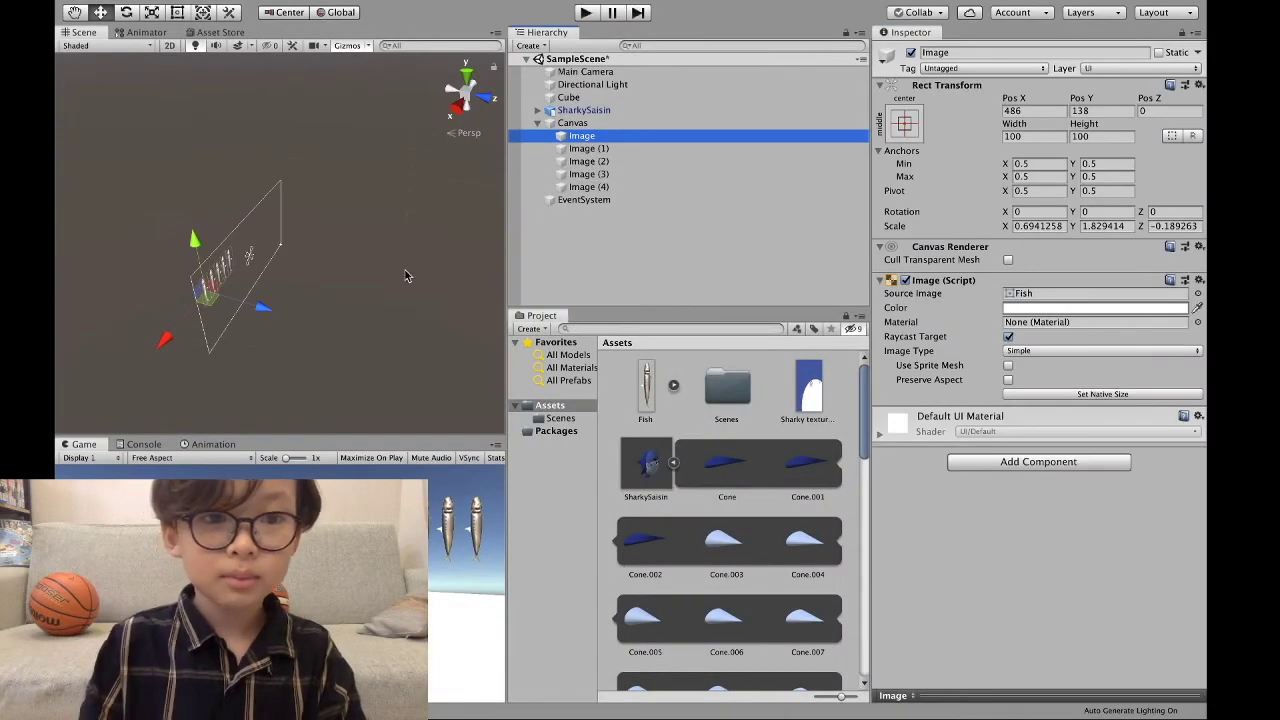
Step: Orbit the Scene view to face the row of five fish images and zoom in close
left_click_drag(400, 250, 735, 141, "alt")
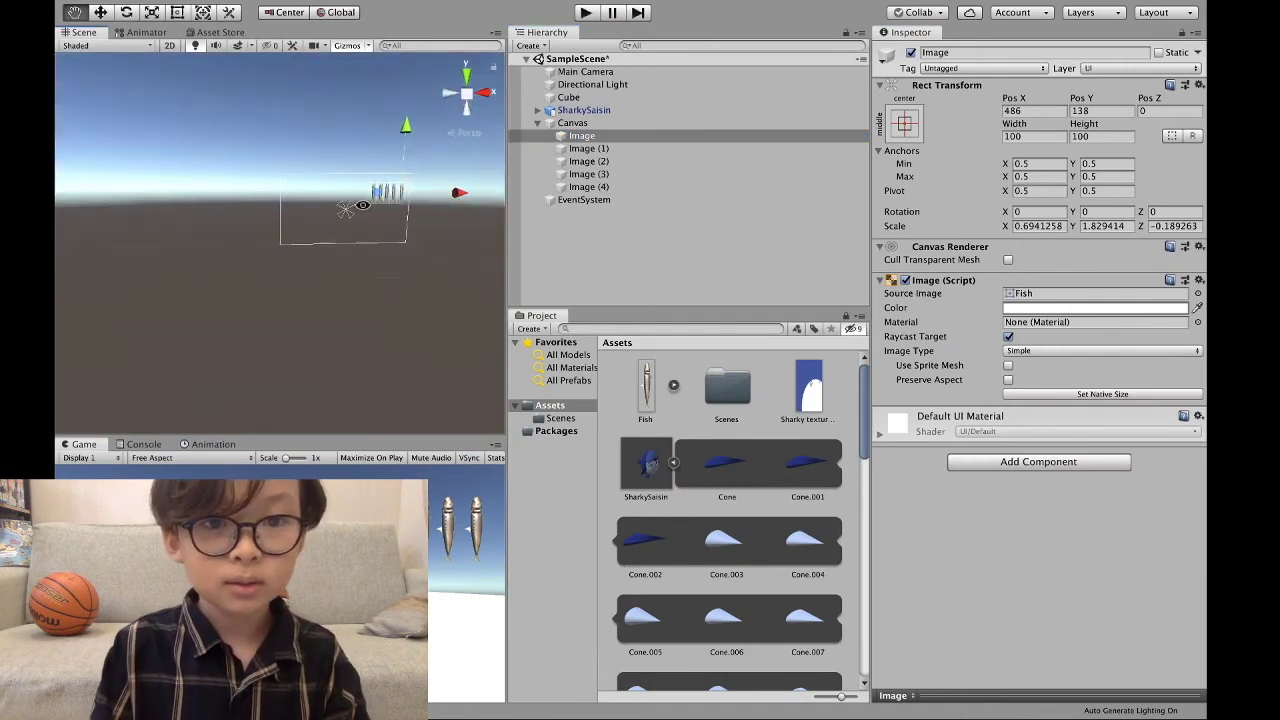
scroll(280, 240, "up", 5)
scroll(418, 192, "up", 2)
scroll(416, 196, "up", 2)
scroll(414, 202, "up", 2)
scroll(410, 209, "up", 2)
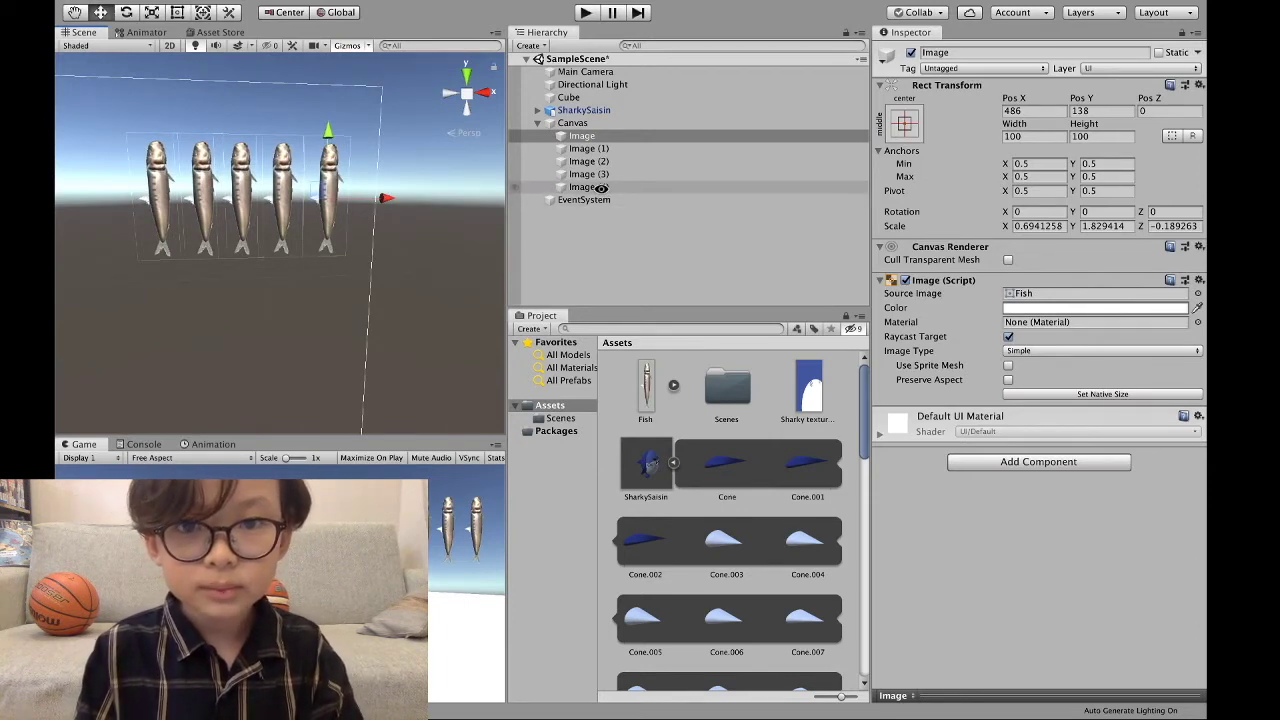
Step: Select Image through Image (4) together and set their Image Type to Filled
left_click(585, 135)
left_click(590, 148)
left_click(595, 174)
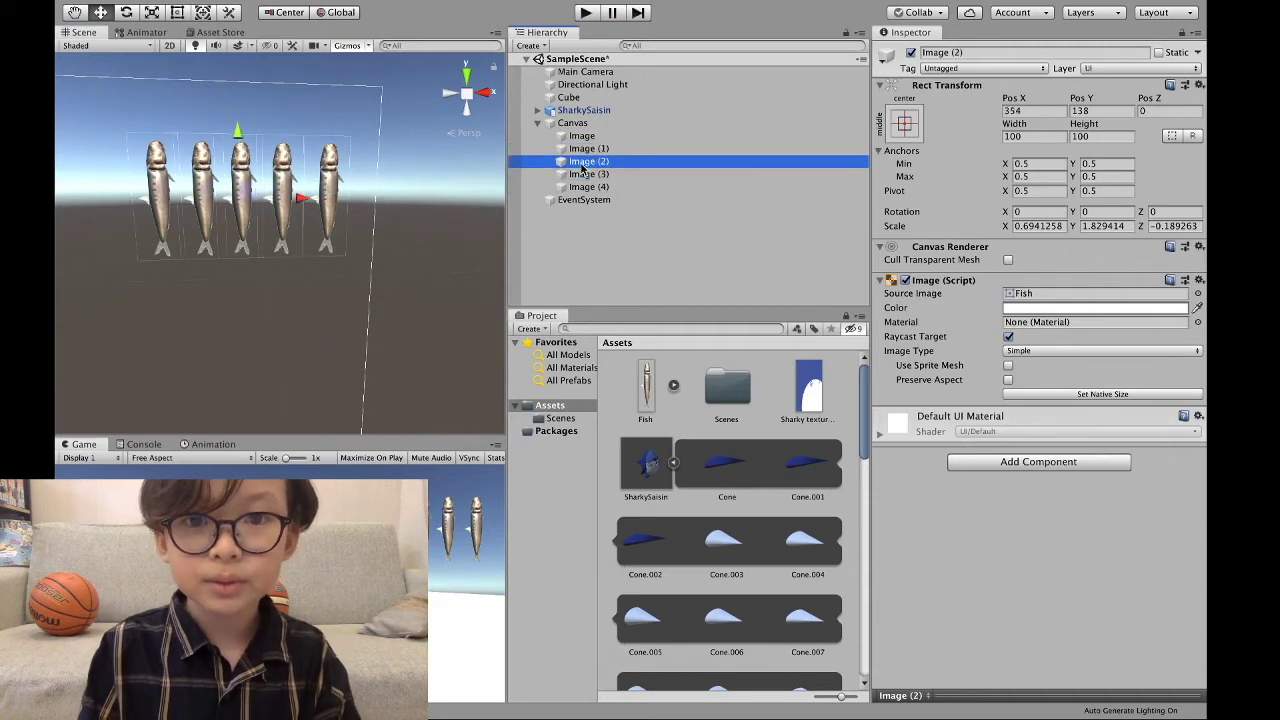
left_click(590, 187)
left_click(582, 135, "shift")
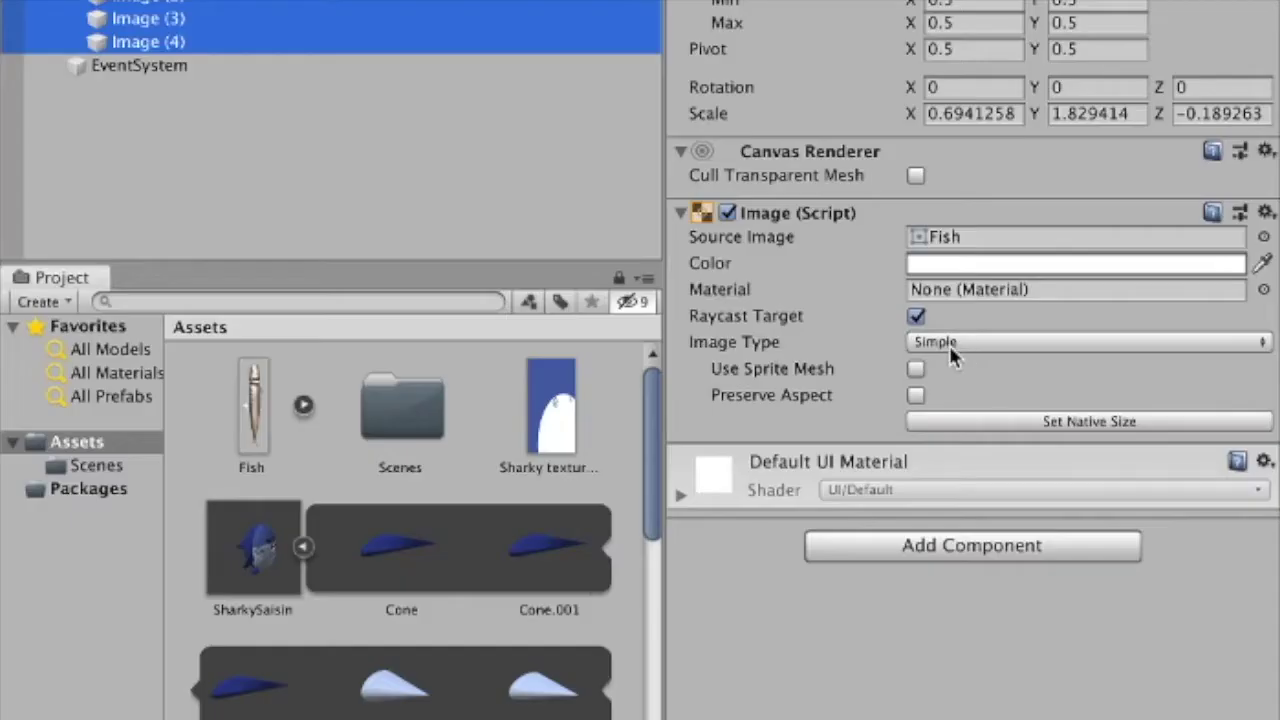
left_click(949, 345)
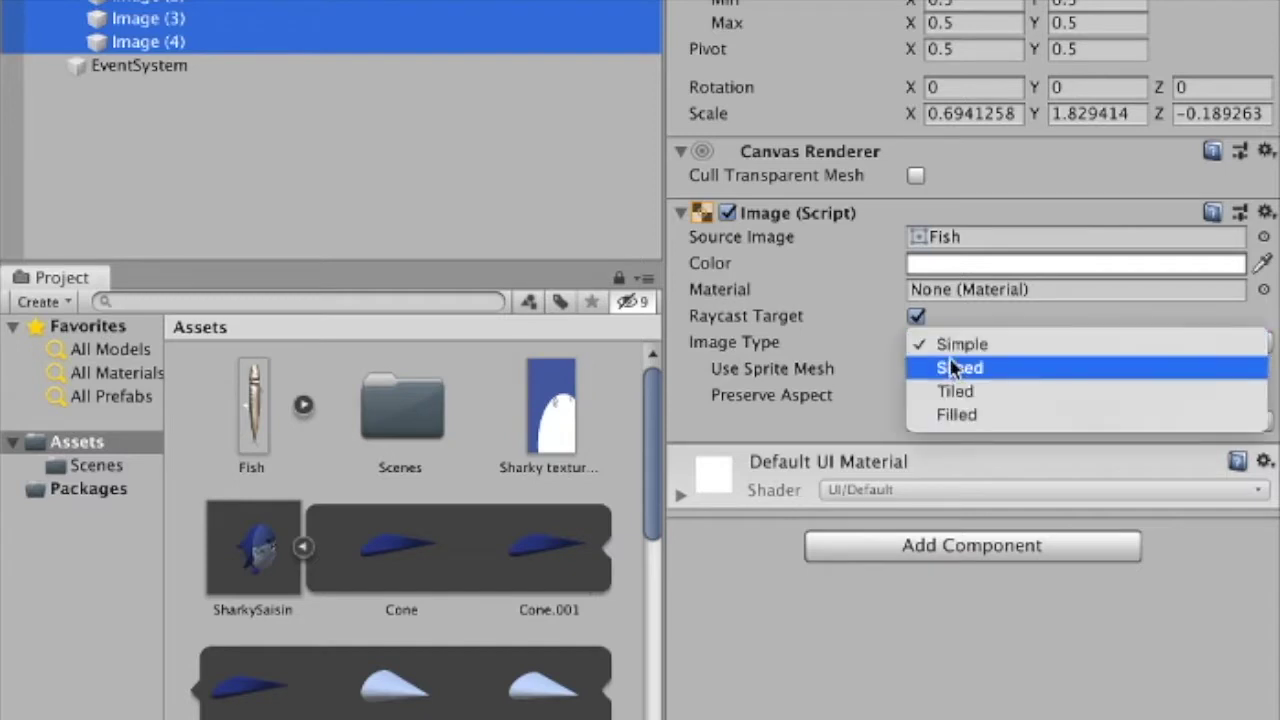
left_click(944, 420)
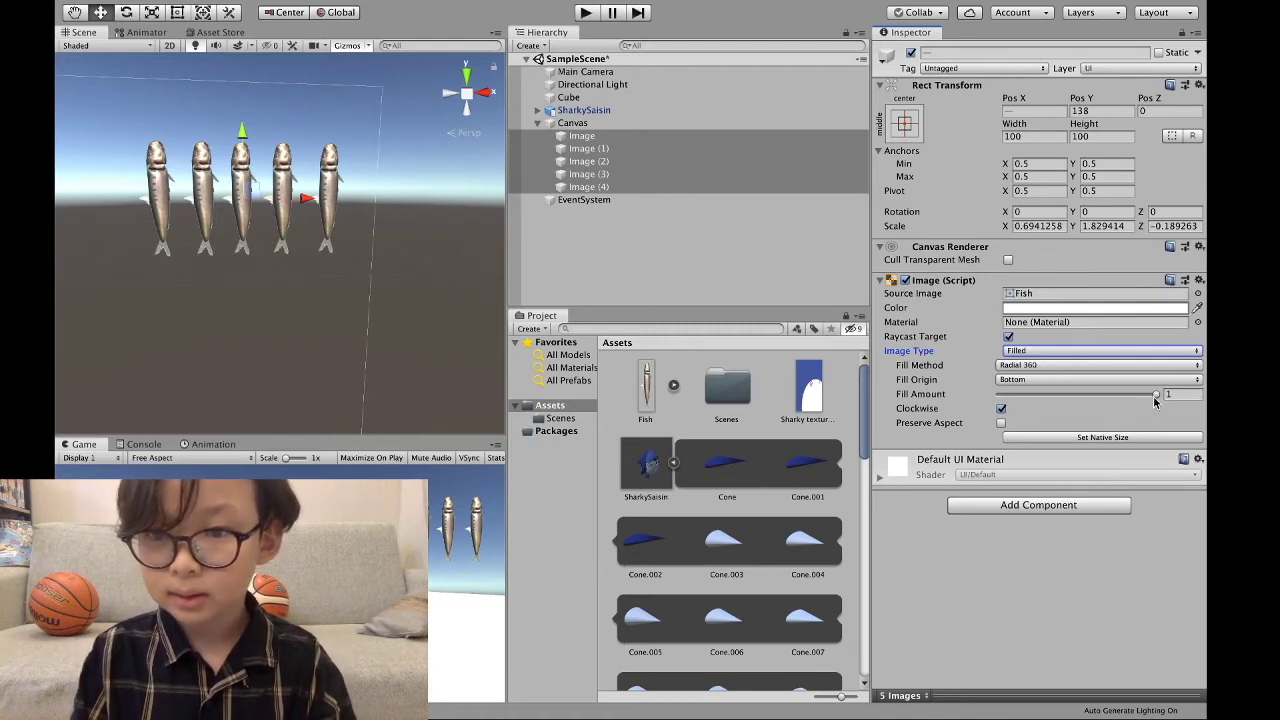
Step: Switch the fish images' Fill Method to Horizontal, previewing partial fills with the Fill Amount slider
mouse_move(1155, 400)
left_mouse_down()
mouse_move(1038, 397)
mouse_move(1170, 398)
left_mouse_up()
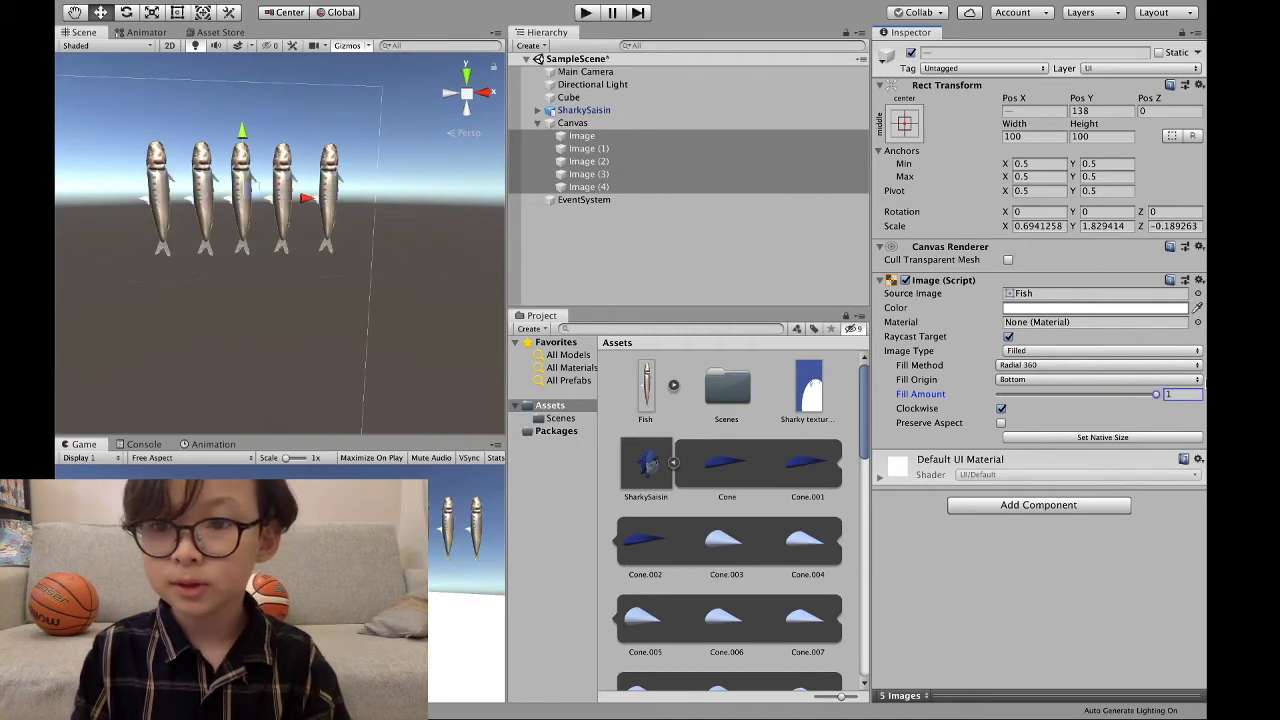
left_click(1024, 366)
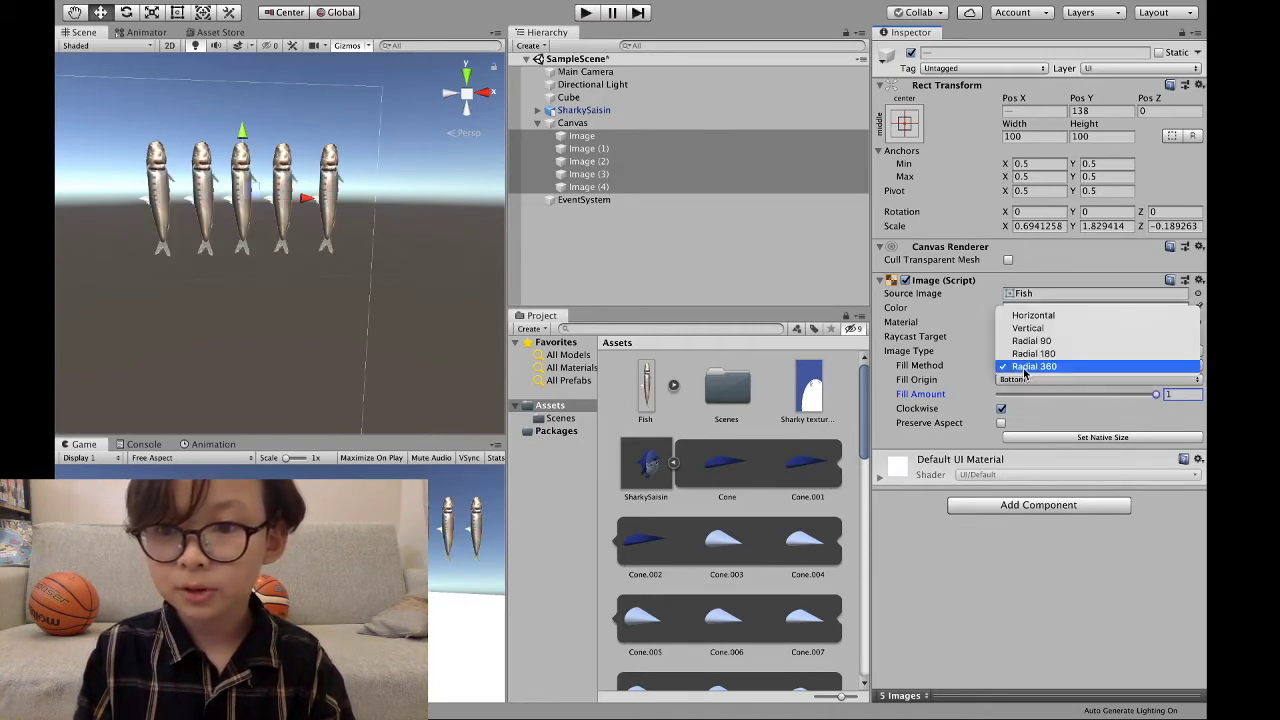
left_click(1040, 316)
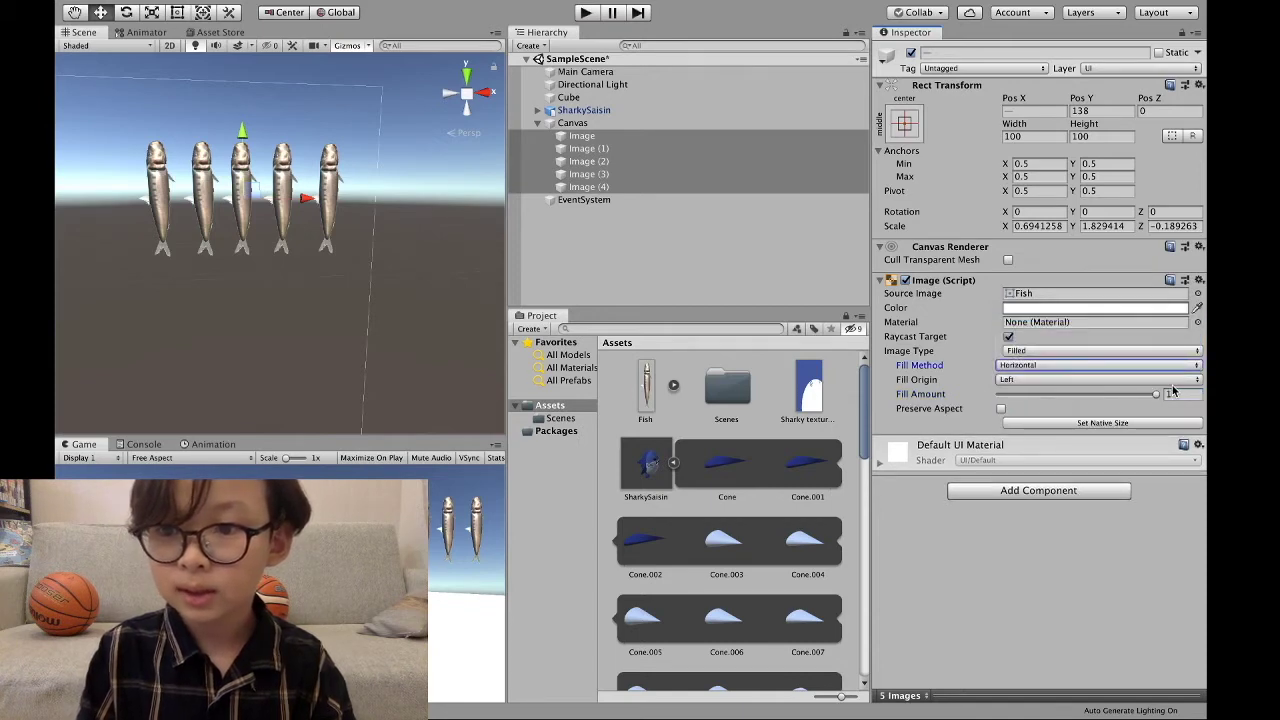
mouse_move(1154, 396)
left_mouse_down()
mouse_move(1077, 395)
mouse_move(1205, 395)
left_mouse_up()
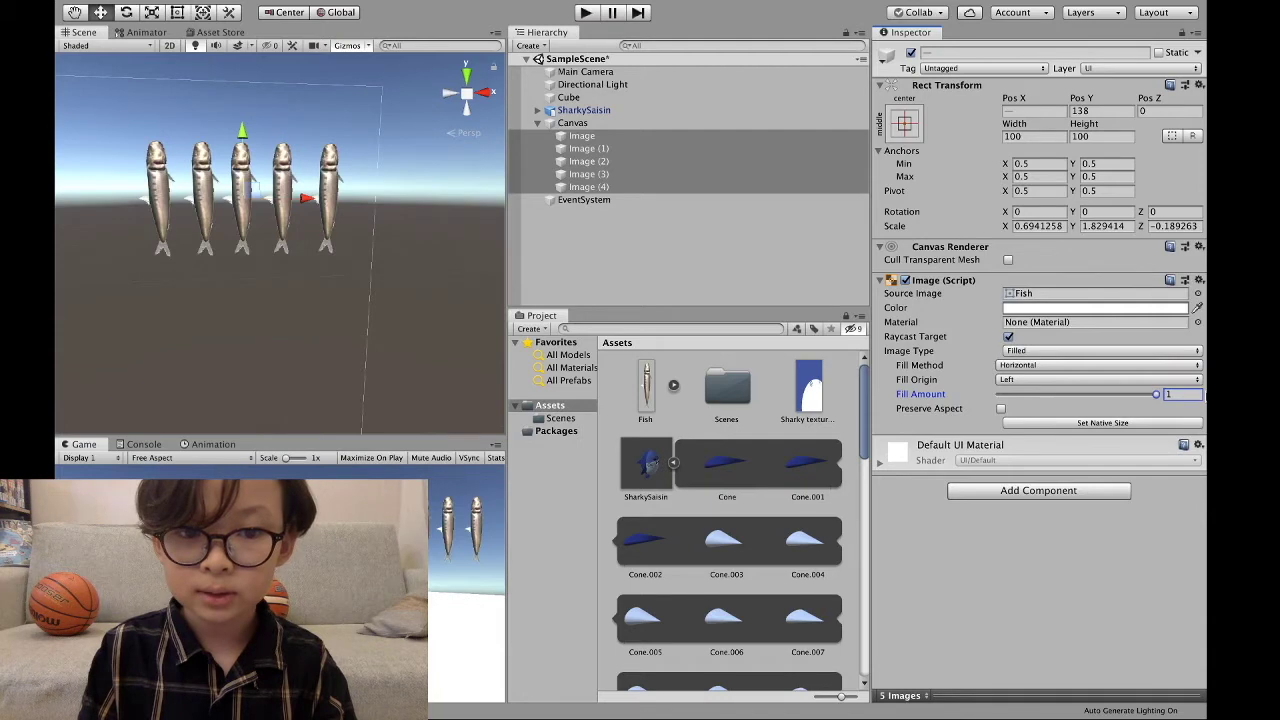
Step: Set the Fill Origin to Right and test the horizontal drain with the Fill Amount slider
left_click(1024, 384)
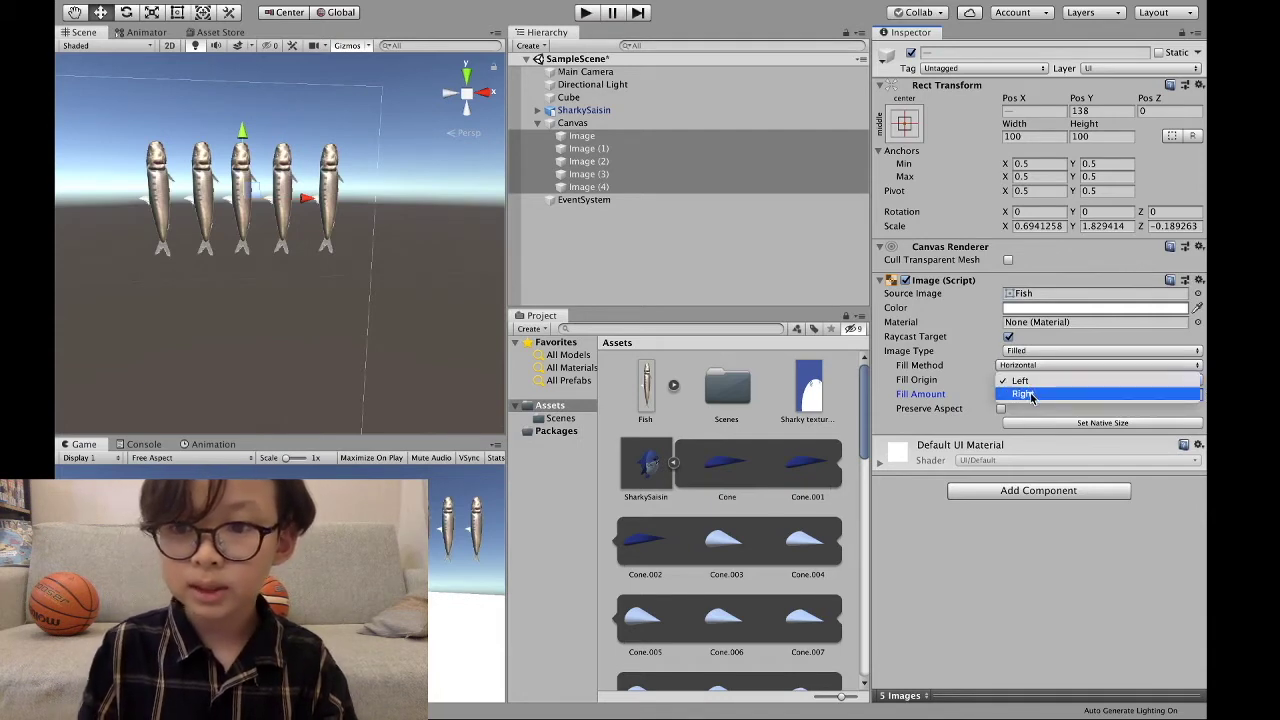
left_click(1033, 396)
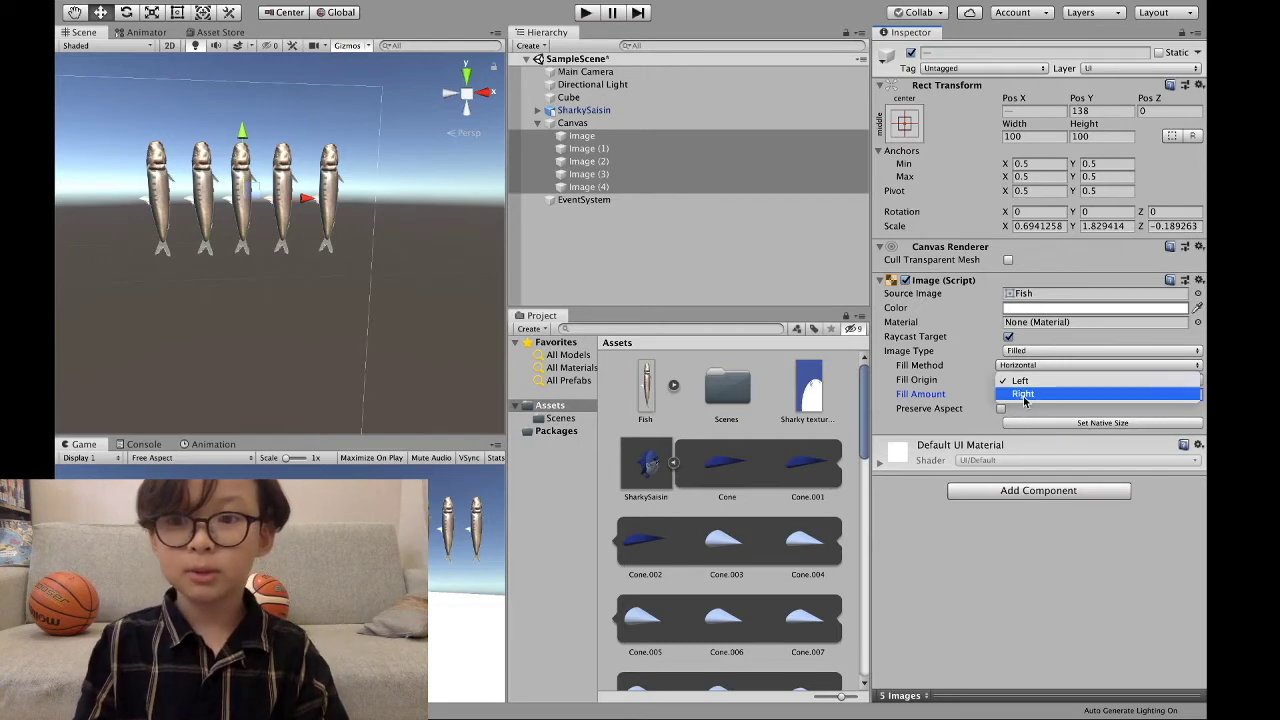
key("Escape")
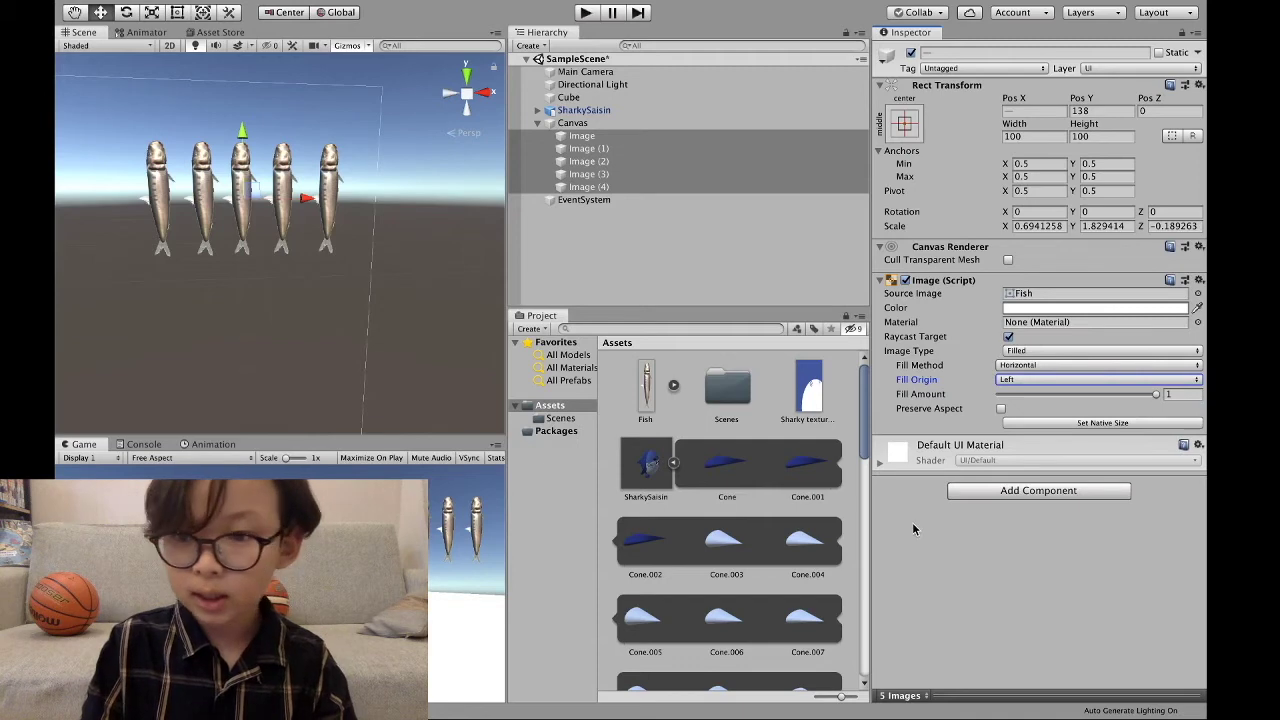
mouse_move(1156, 394)
left_mouse_down()
mouse_move(1062, 397)
mouse_move(1180, 395)
left_mouse_up()
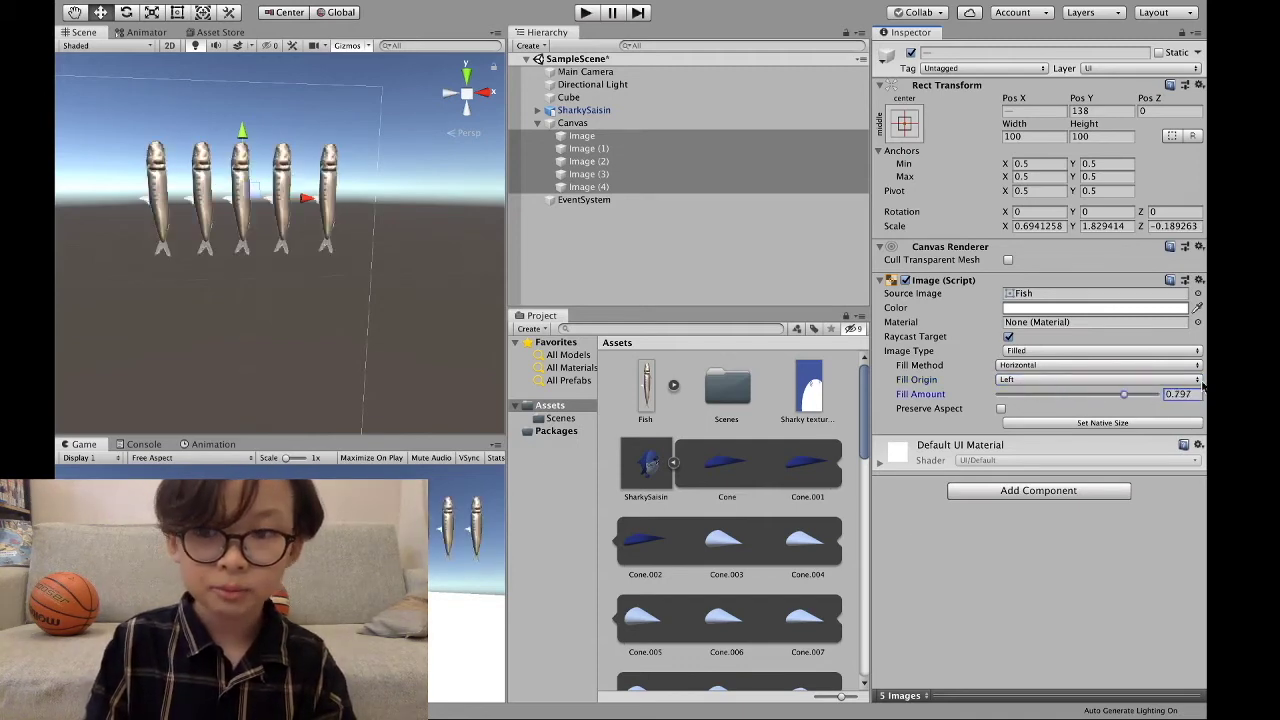
left_click(998, 381)
left_click(1169, 395)
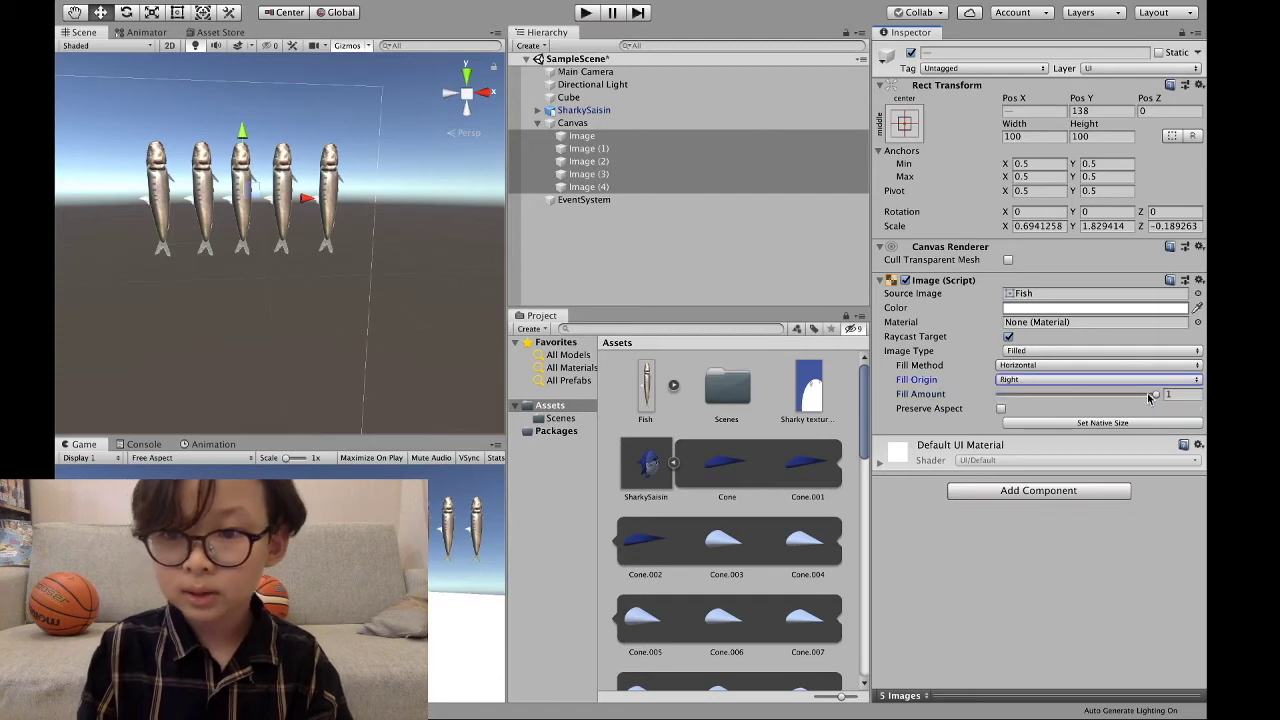
mouse_move(1153, 397)
left_mouse_down()
mouse_move(989, 393)
mouse_move(1156, 394)
left_mouse_up()
left_click(1000, 380)
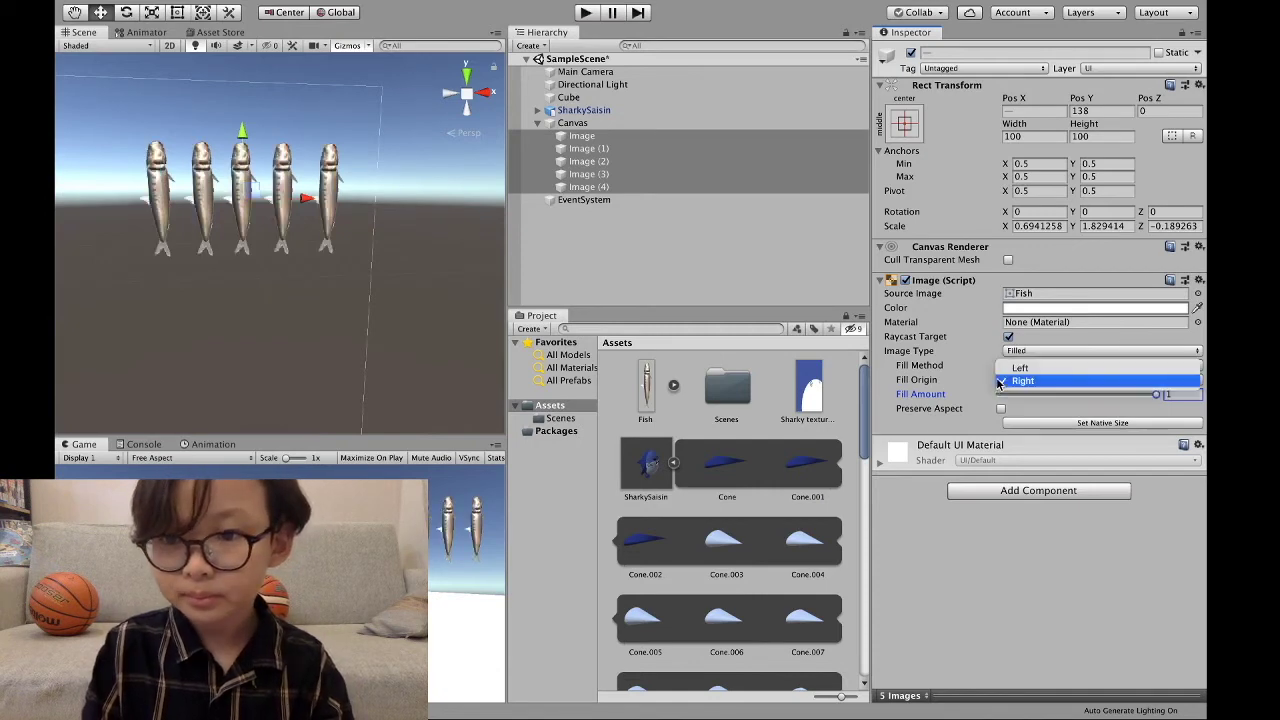
Step: Switch the Fill Method to Vertical and preview the fish filling from the Bottom origin
left_click(1015, 381)
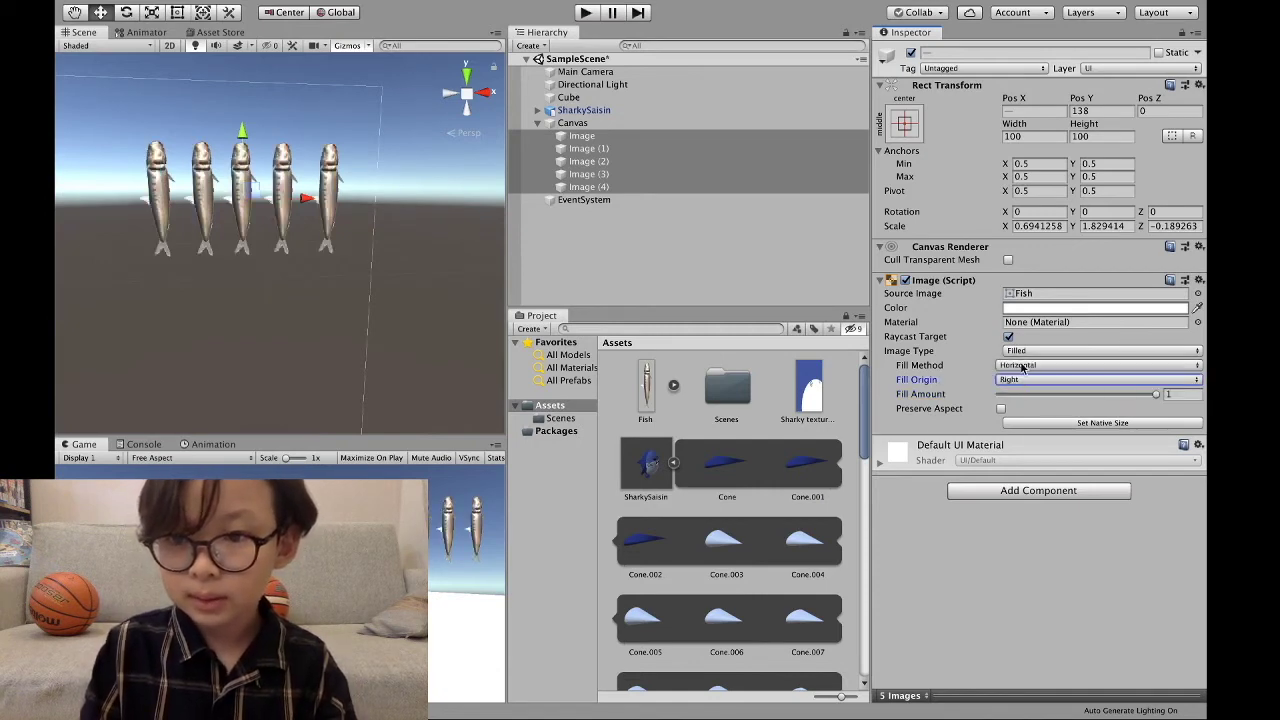
left_click(1022, 367)
left_click(1027, 381)
left_click(1021, 386)
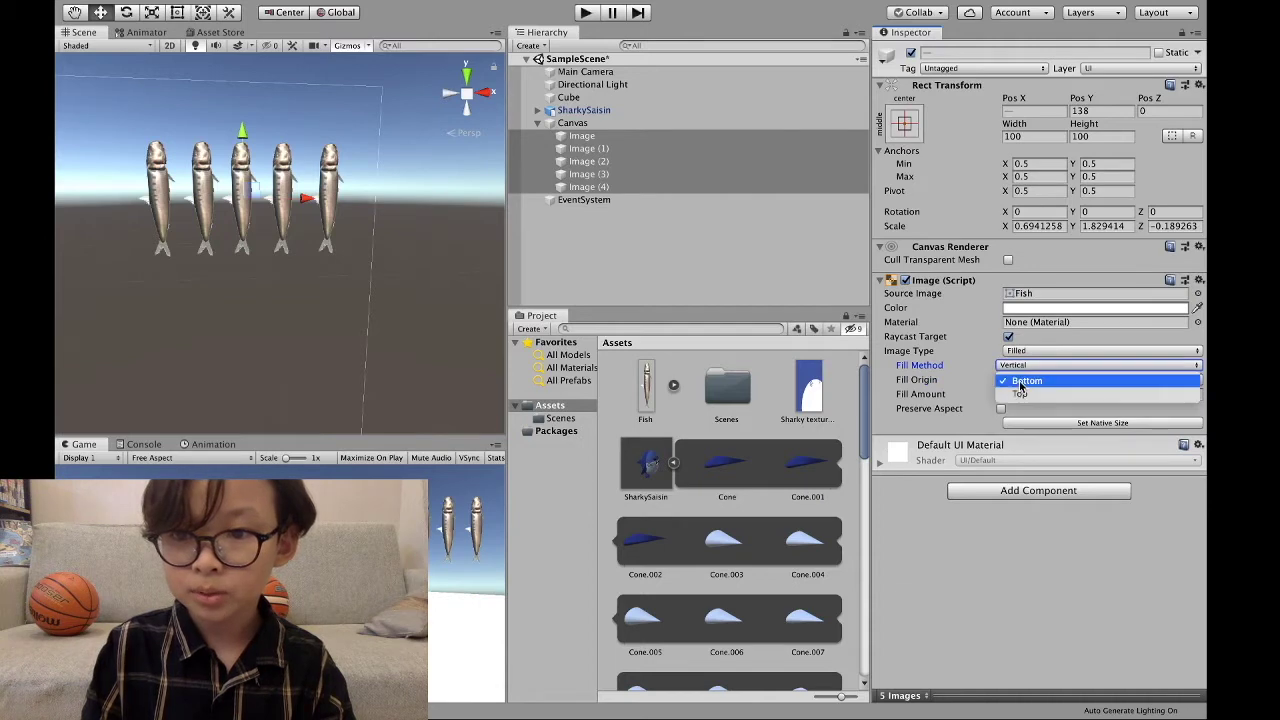
left_click(1024, 379)
mouse_move(1158, 397)
left_mouse_down()
mouse_move(1074, 396)
mouse_move(1160, 396)
left_mouse_up()
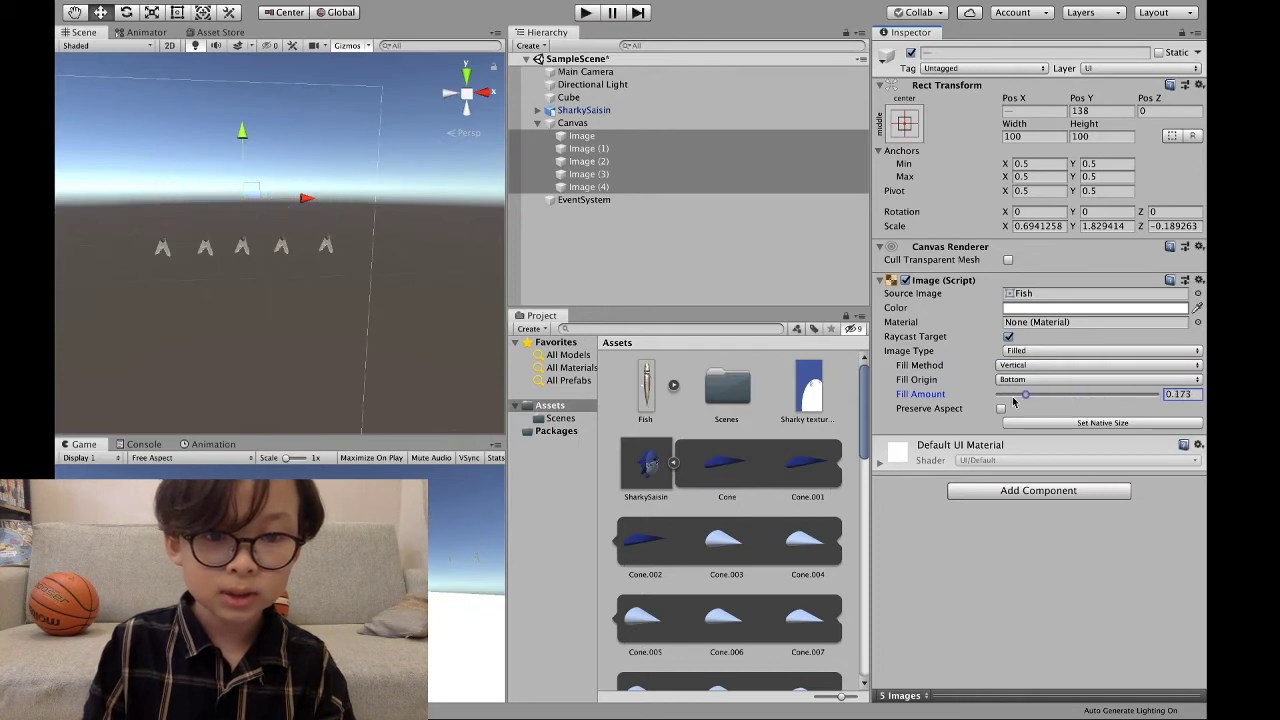
Step: Set the Fill Origin to Top and restore the Fill Amount to 1
left_click(1034, 380)
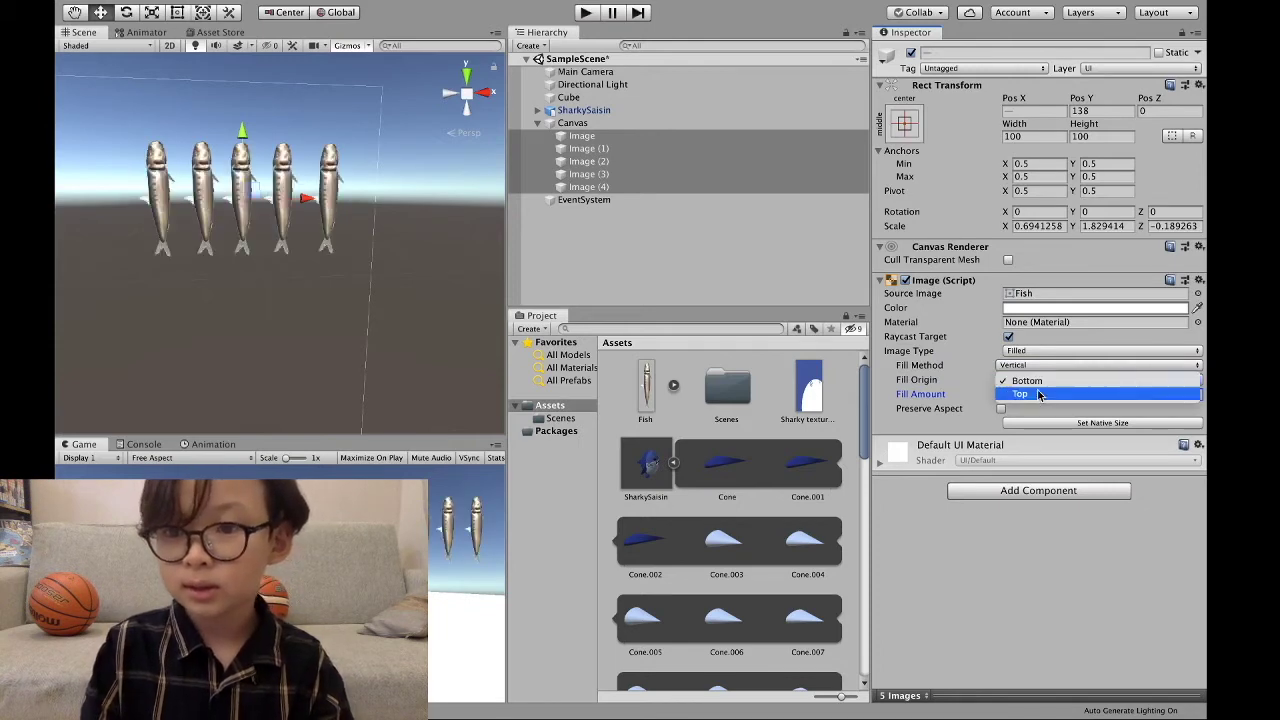
left_click(1040, 396)
left_click_drag(1162, 397, 1055, 396)
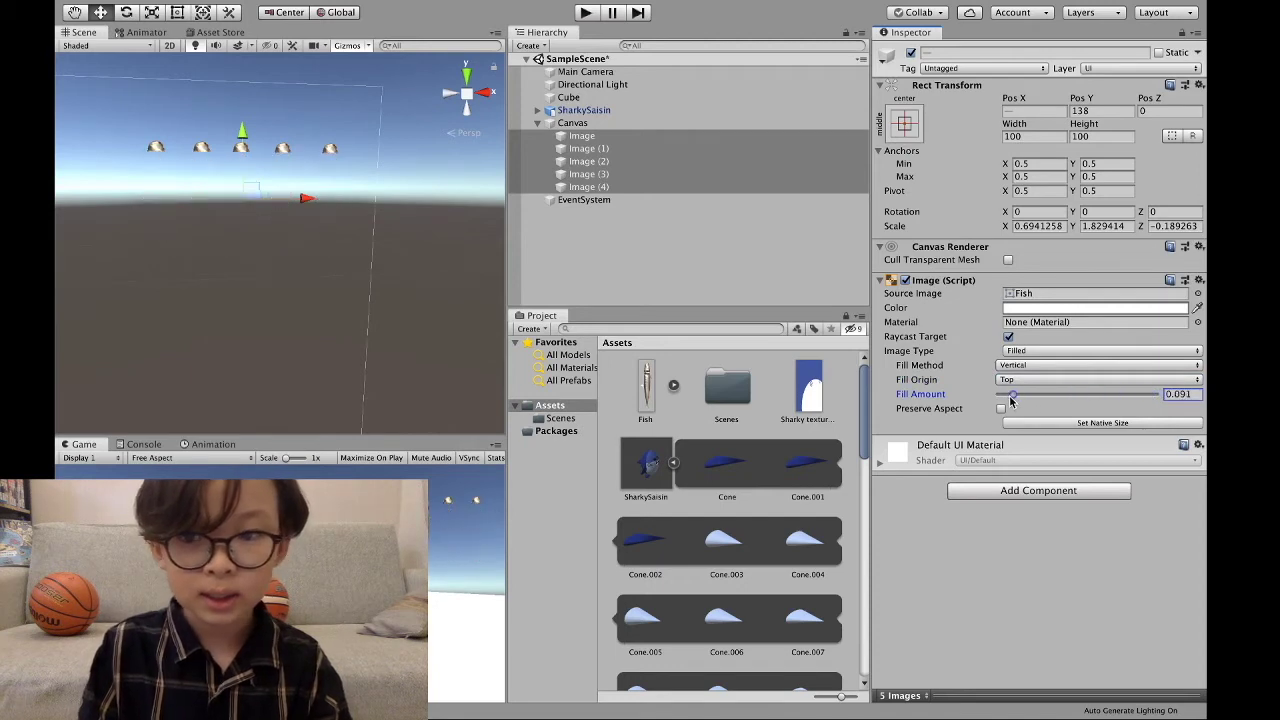
left_click_drag(1055, 396, 1204, 396)
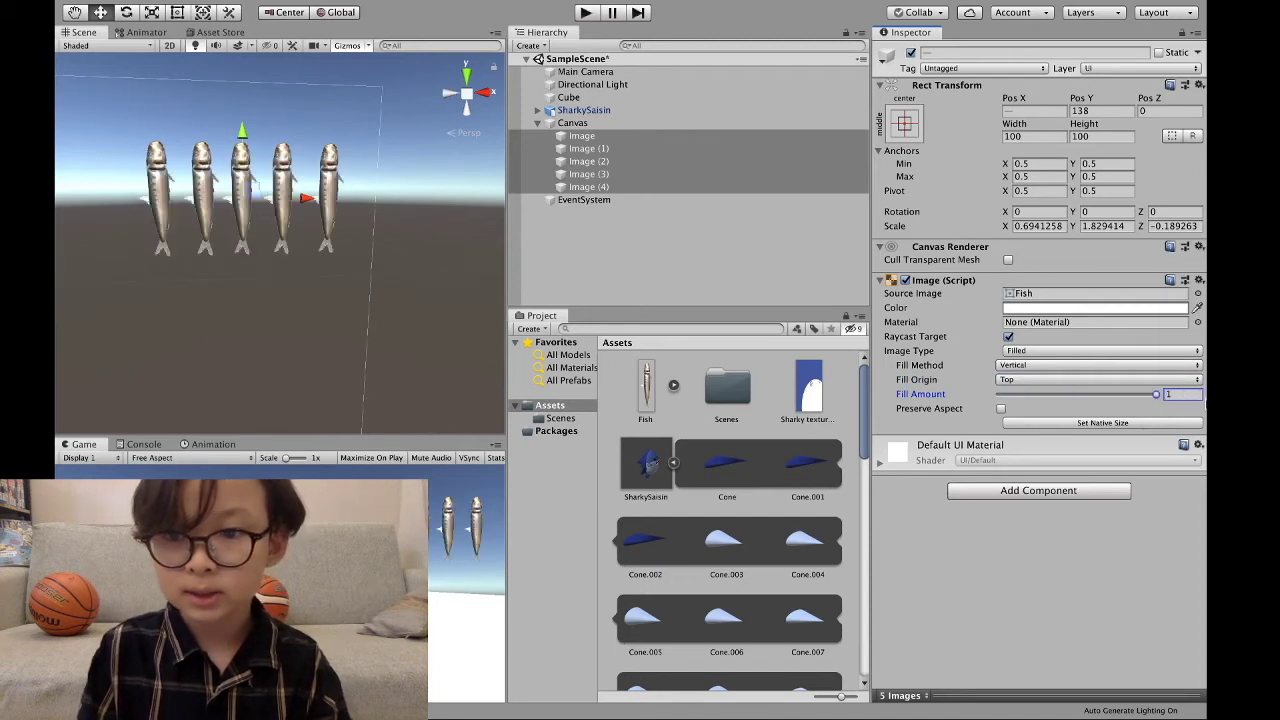
left_click(1026, 381)
left_click(1028, 381)
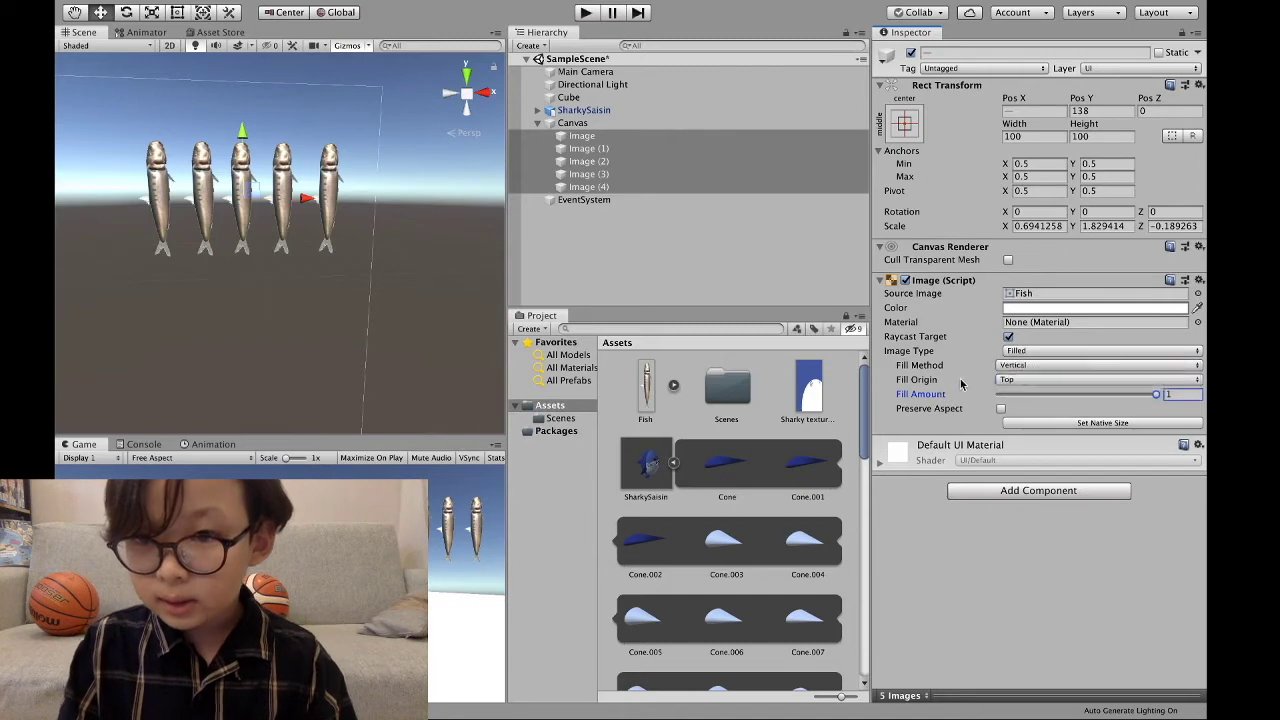
left_click(1024, 352)
left_click(1022, 353)
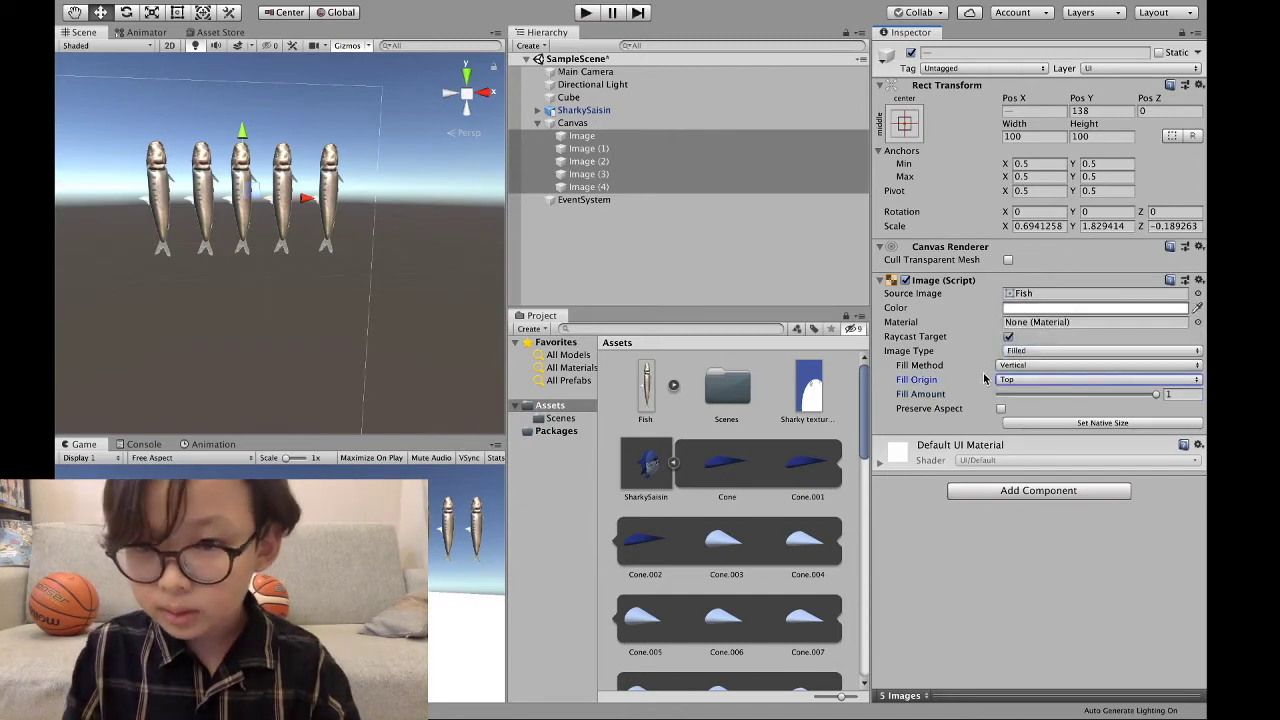
left_click(1020, 365)
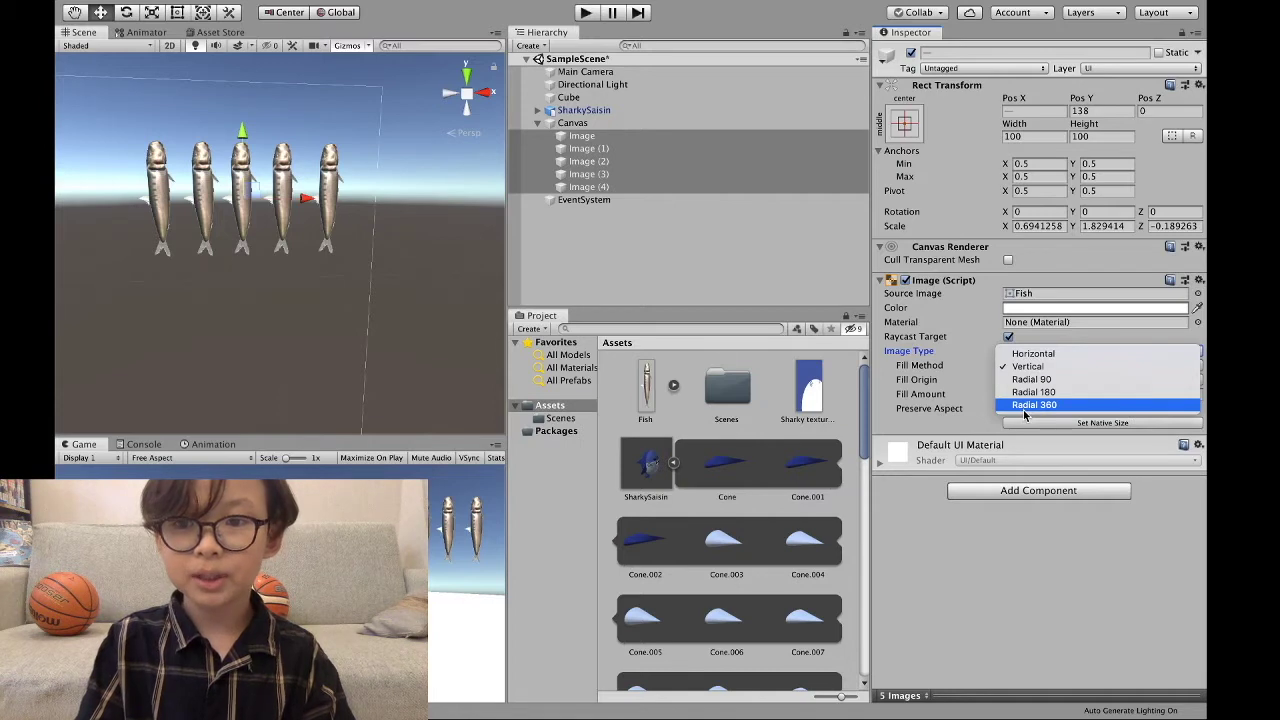
Step: Change the Fill Method to Radial 360 with the Fill Origin at Top
left_click(1024, 405)
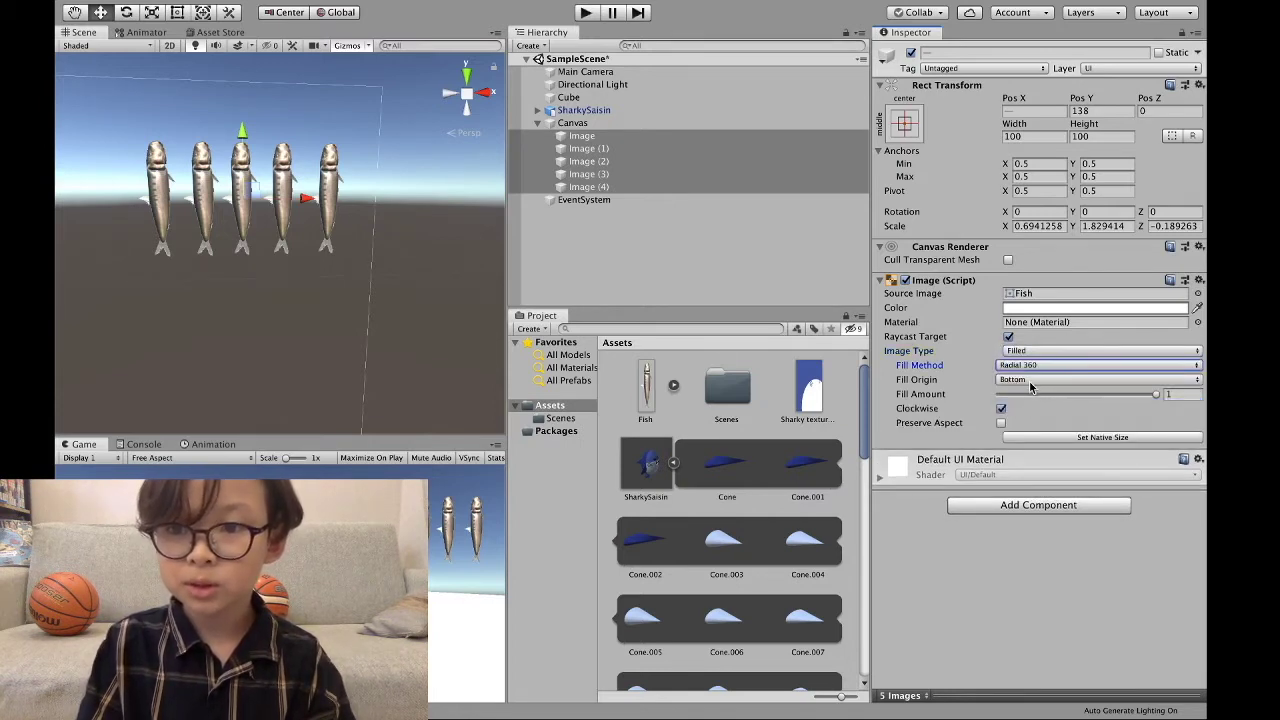
left_click(1030, 382)
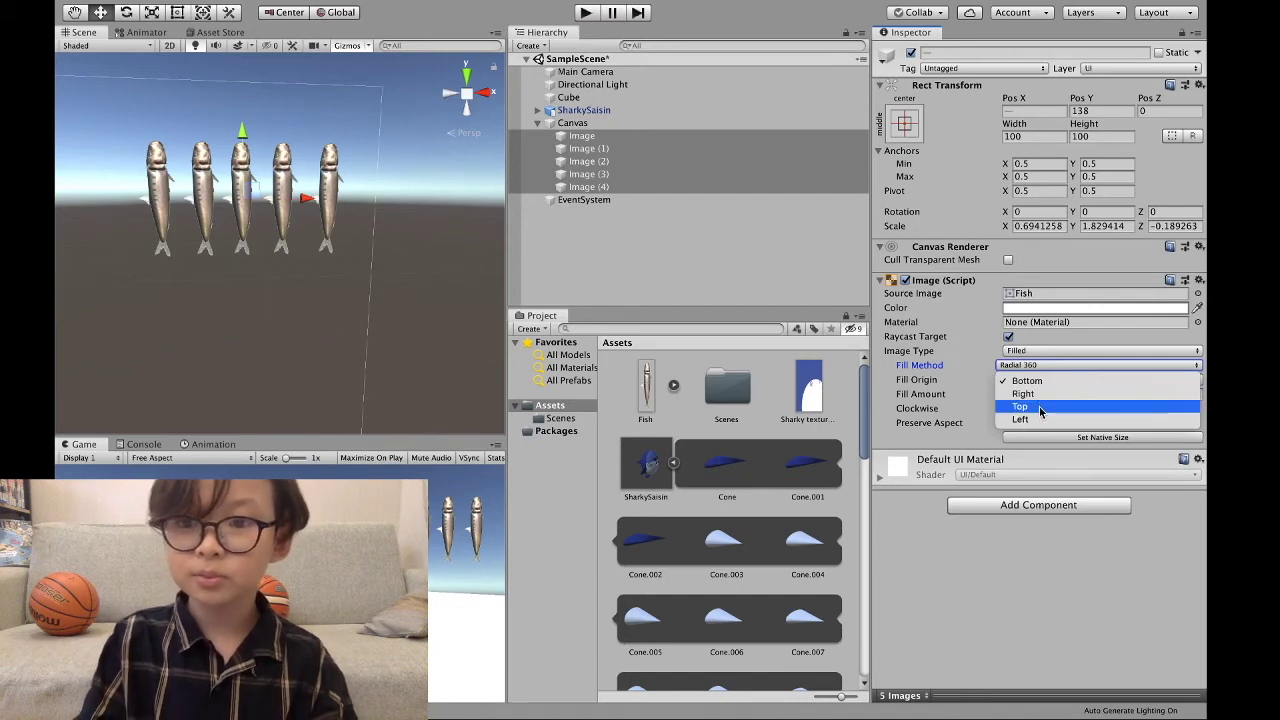
left_click(1039, 406)
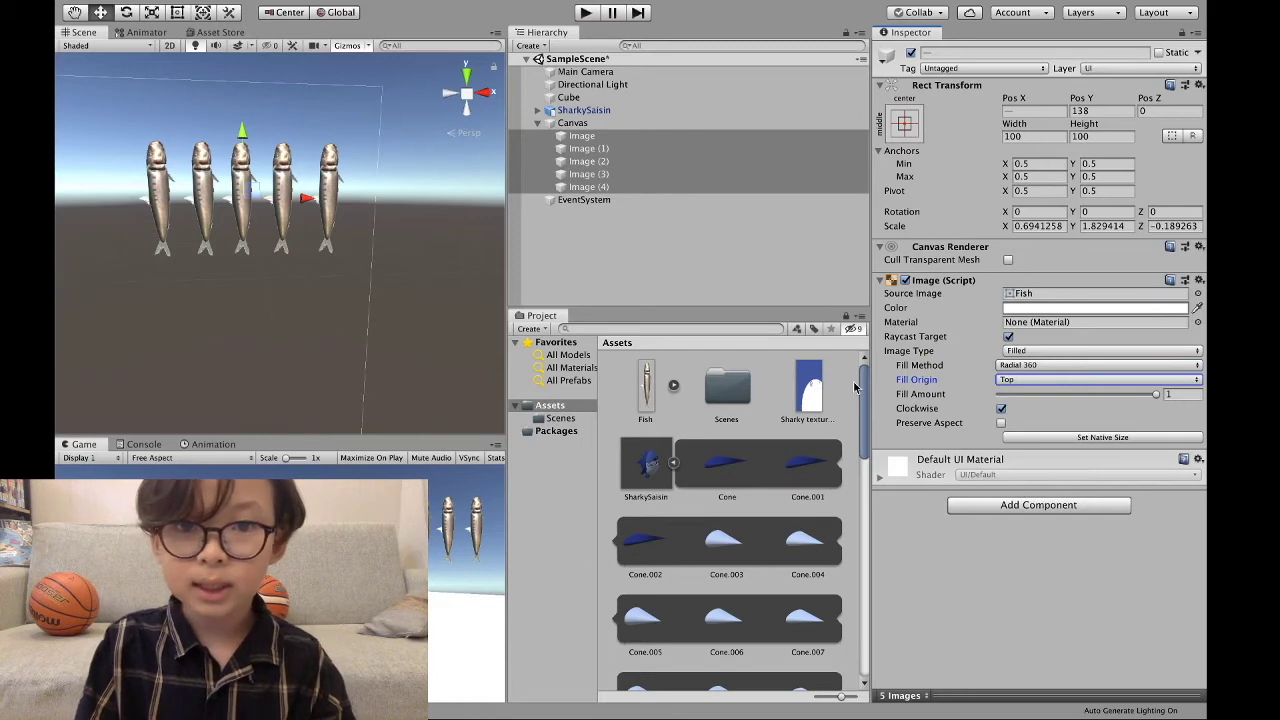
Step: Select only Image (4) and frame it in the Scene view
left_click(589, 161)
double_click(587, 187)
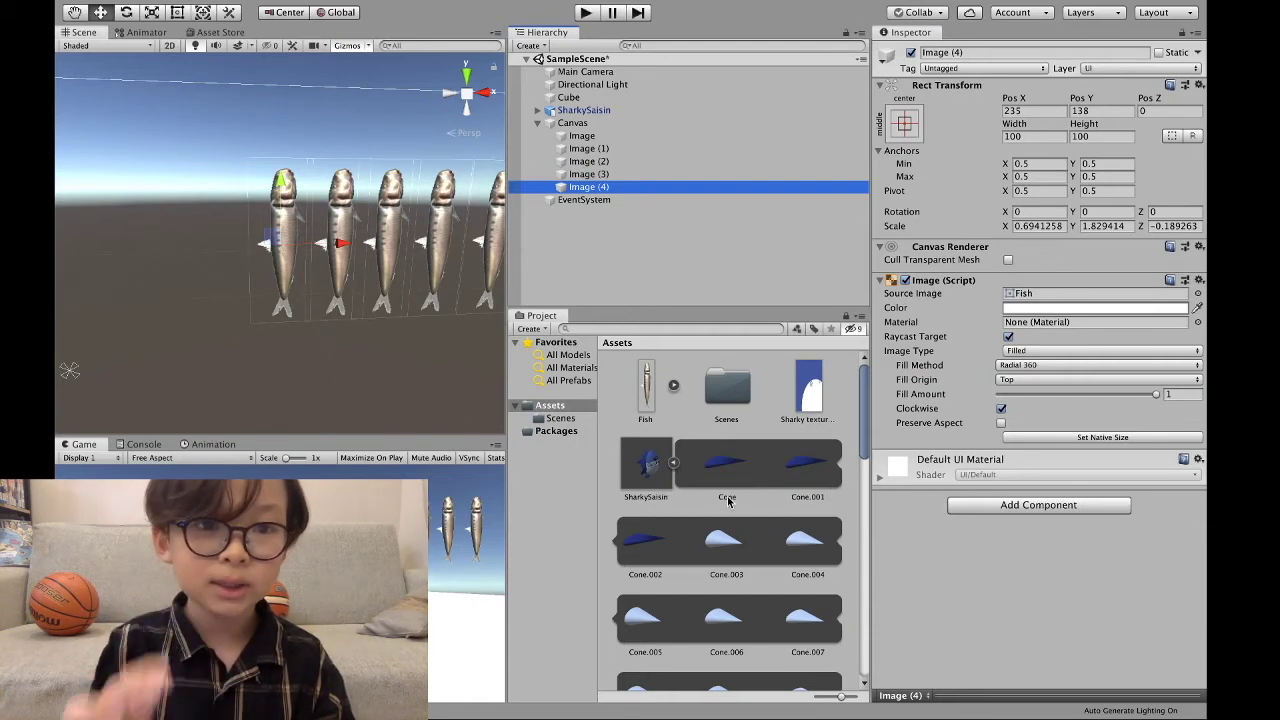
left_click(1004, 508)
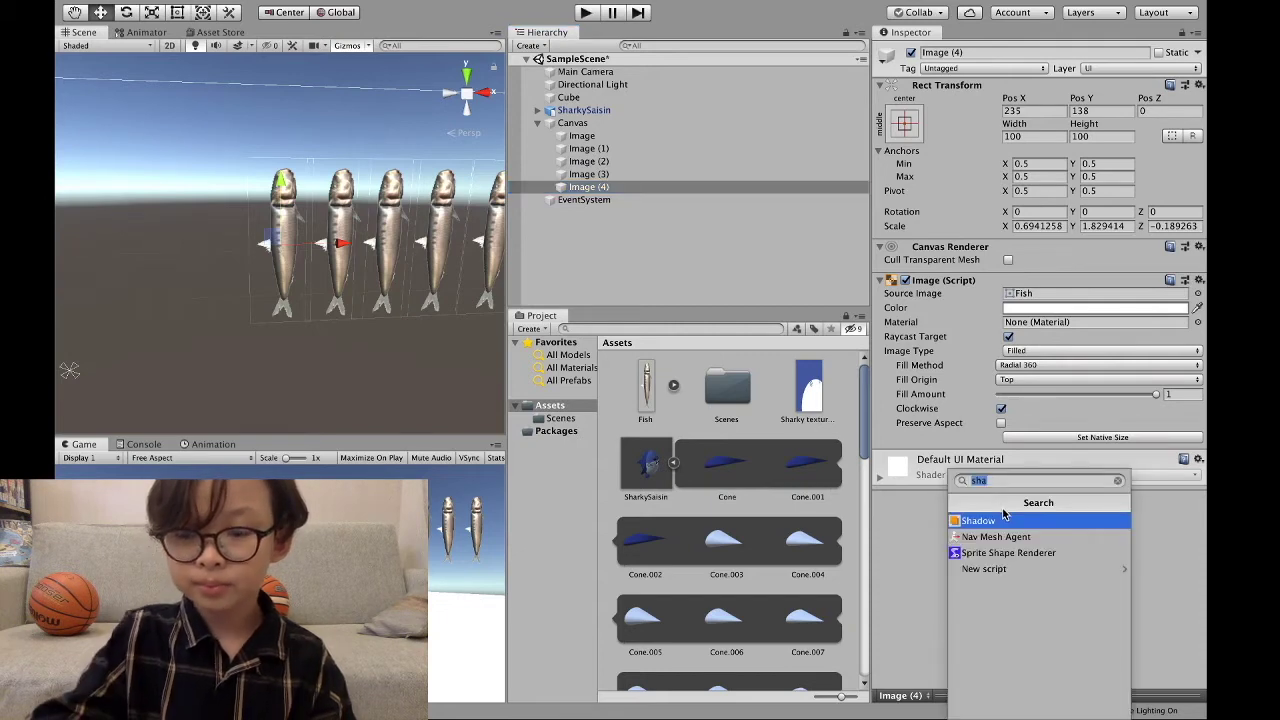
Step: Create a new C# script named FishAmount through Add Component and attach it to Image (4)
key("BackSpace")
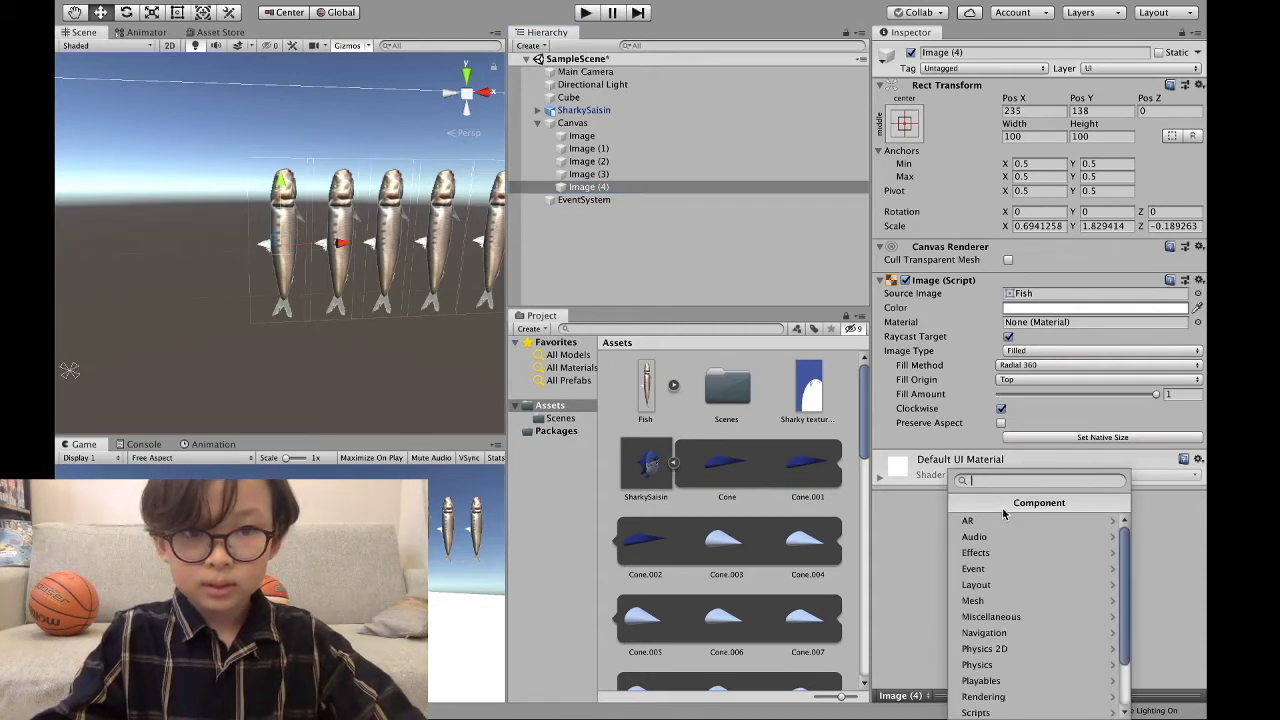
type("Fish")
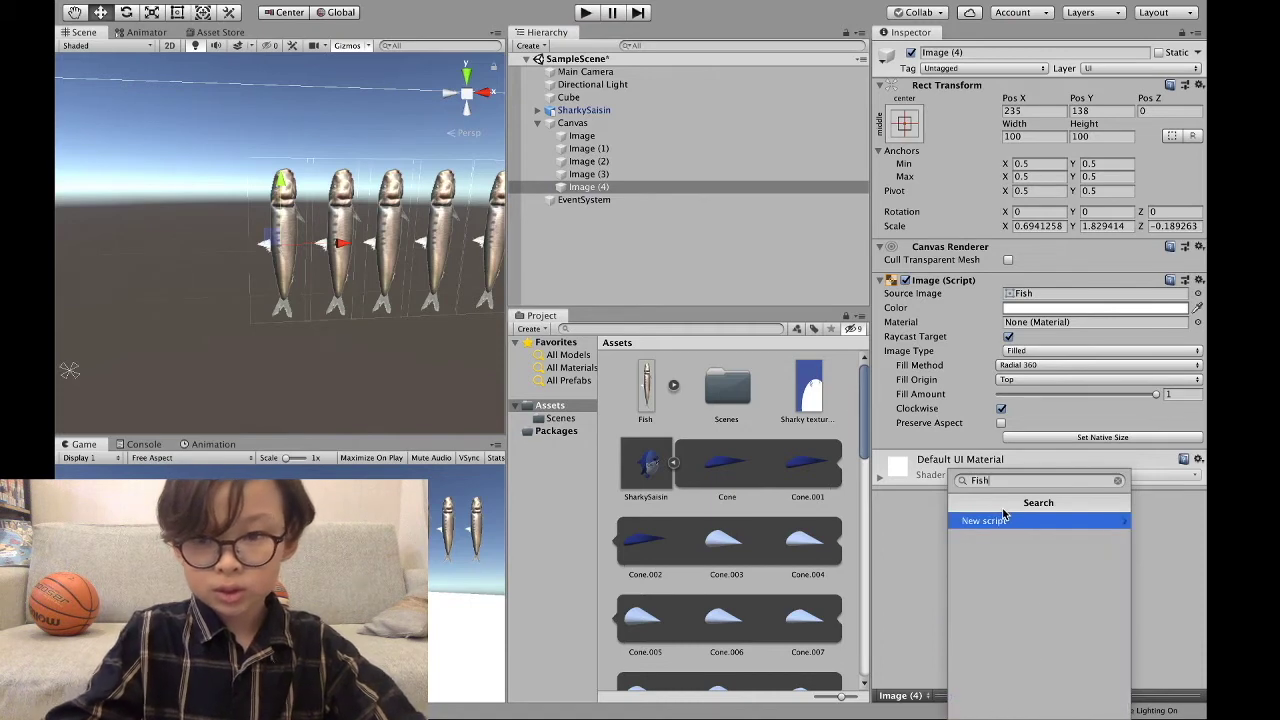
type("Amount")
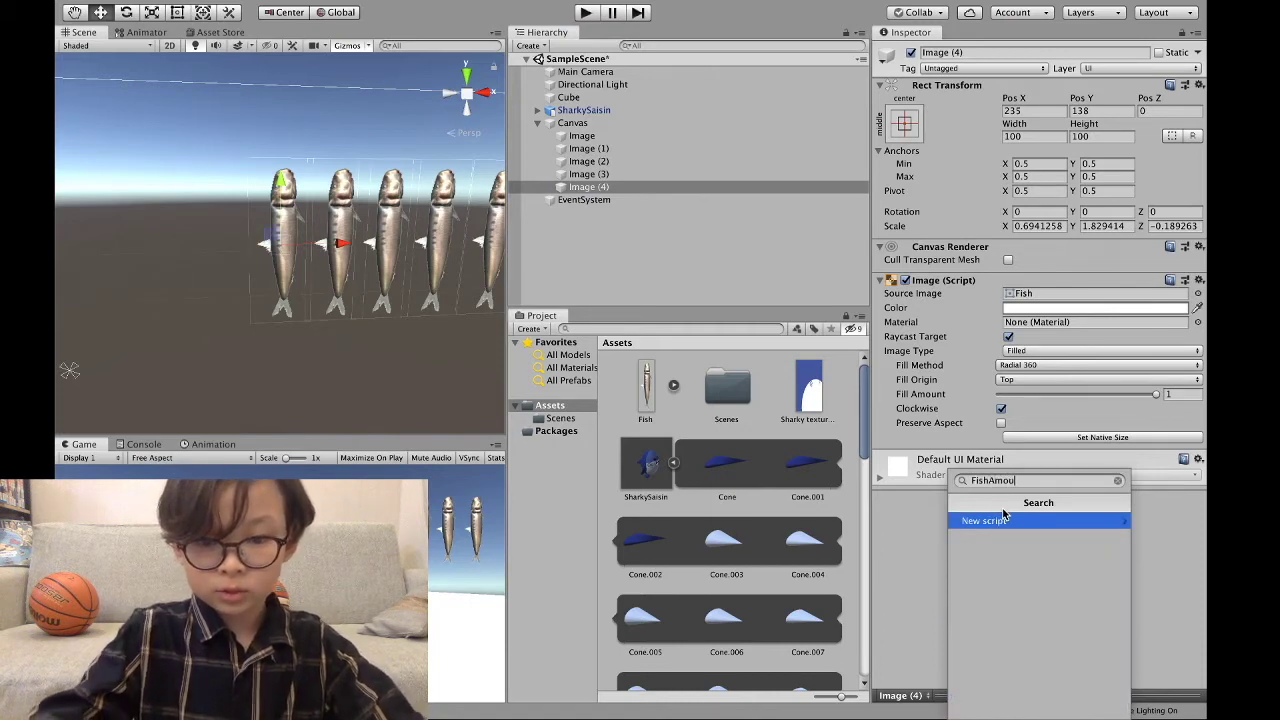
left_click(1004, 514)
key("Return")
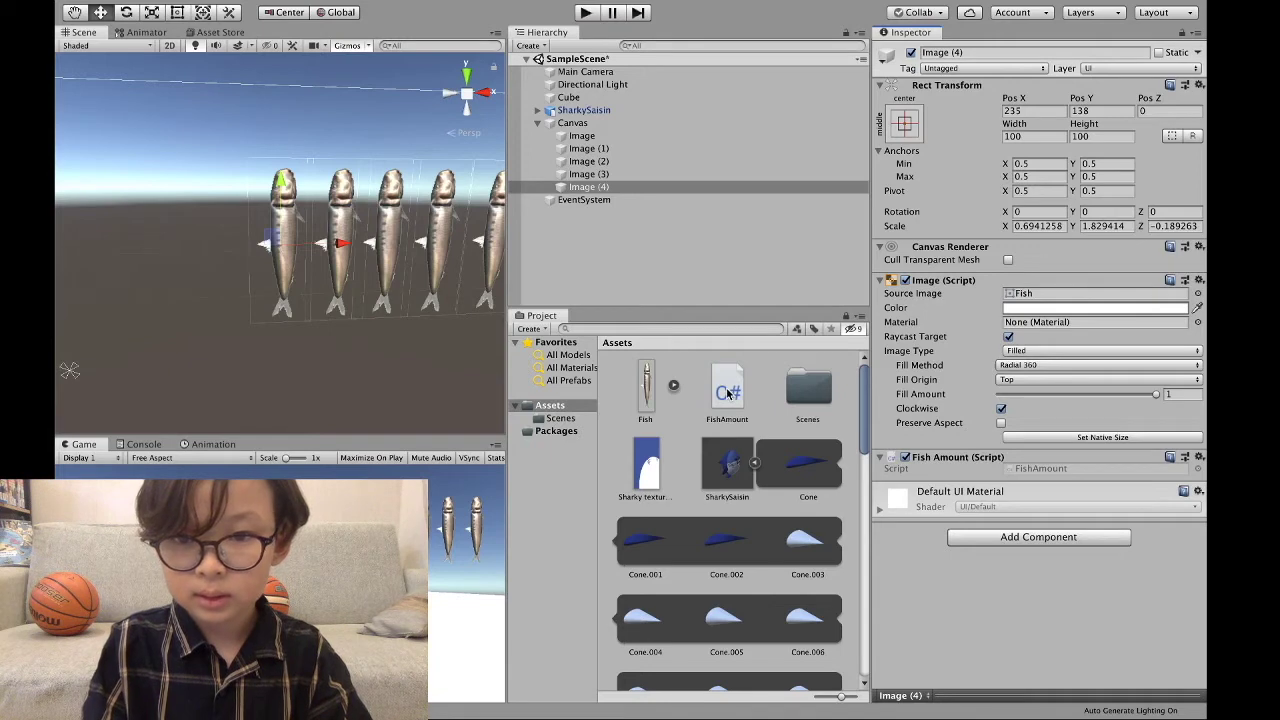
mouse_move(735, 713)
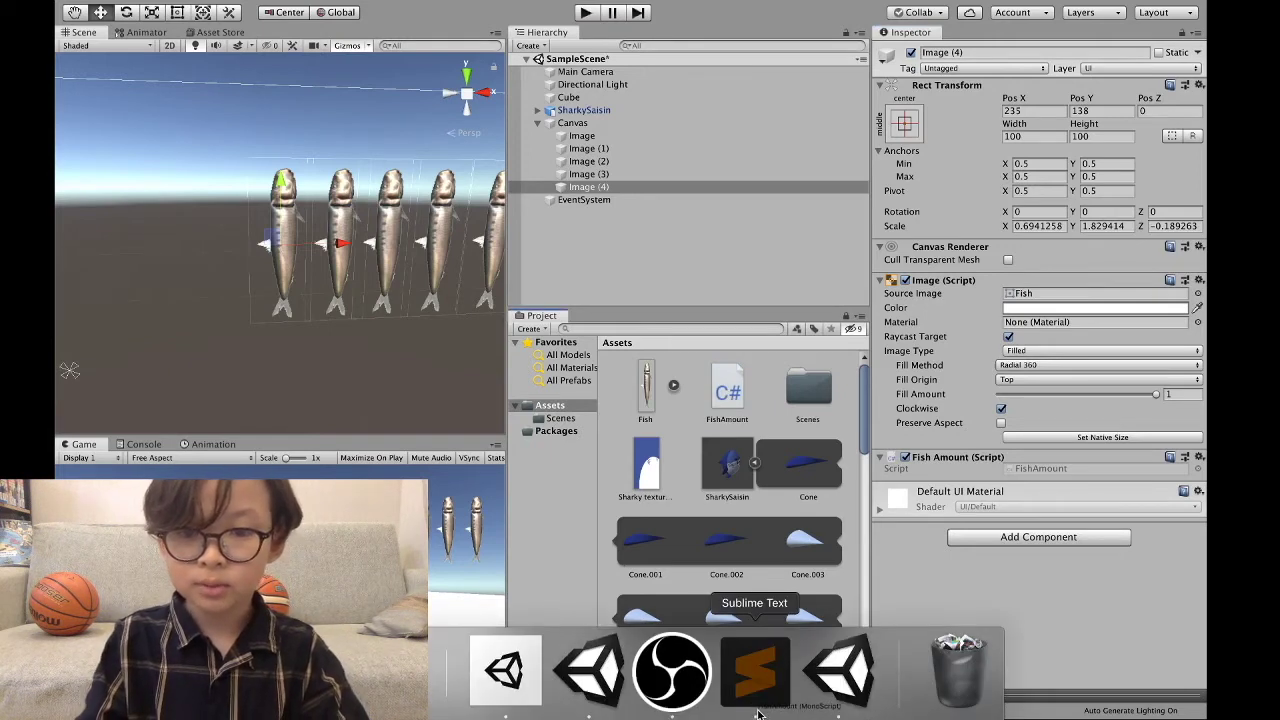
Step: Bring FishAmount.cs forward in Sublime Text and maximize the editor window
left_click(757, 675)
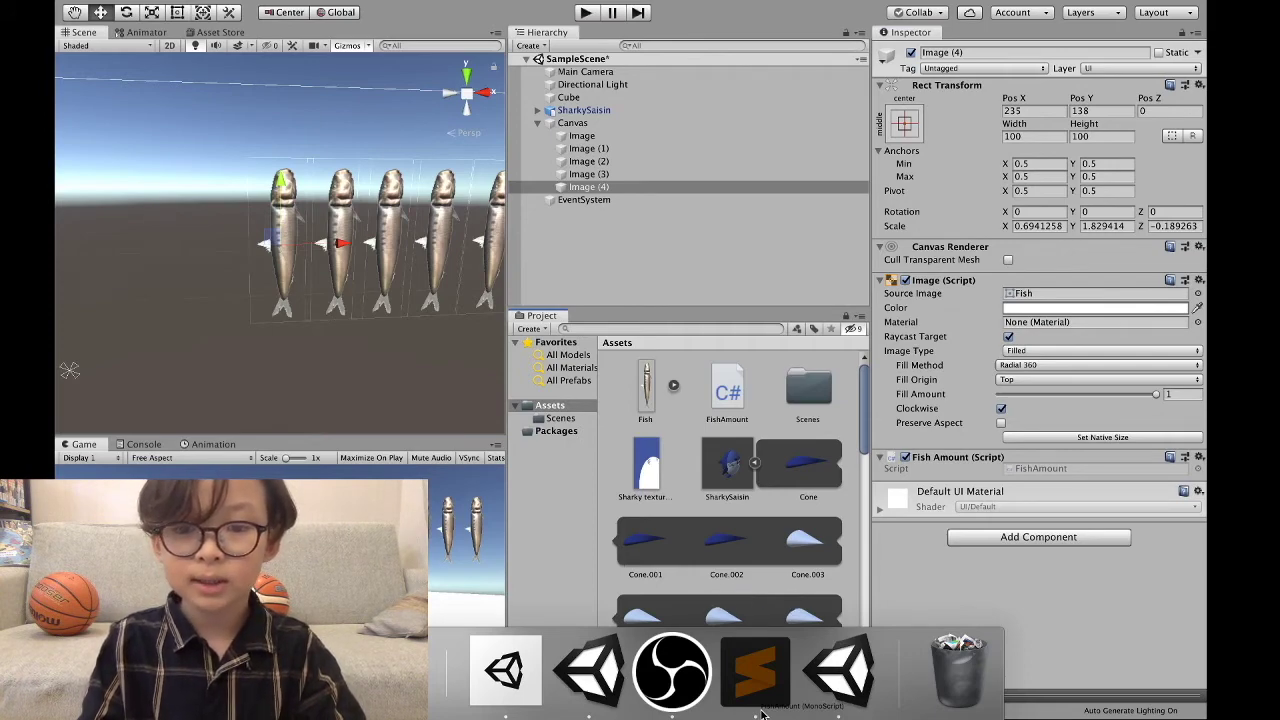
left_click(760, 712)
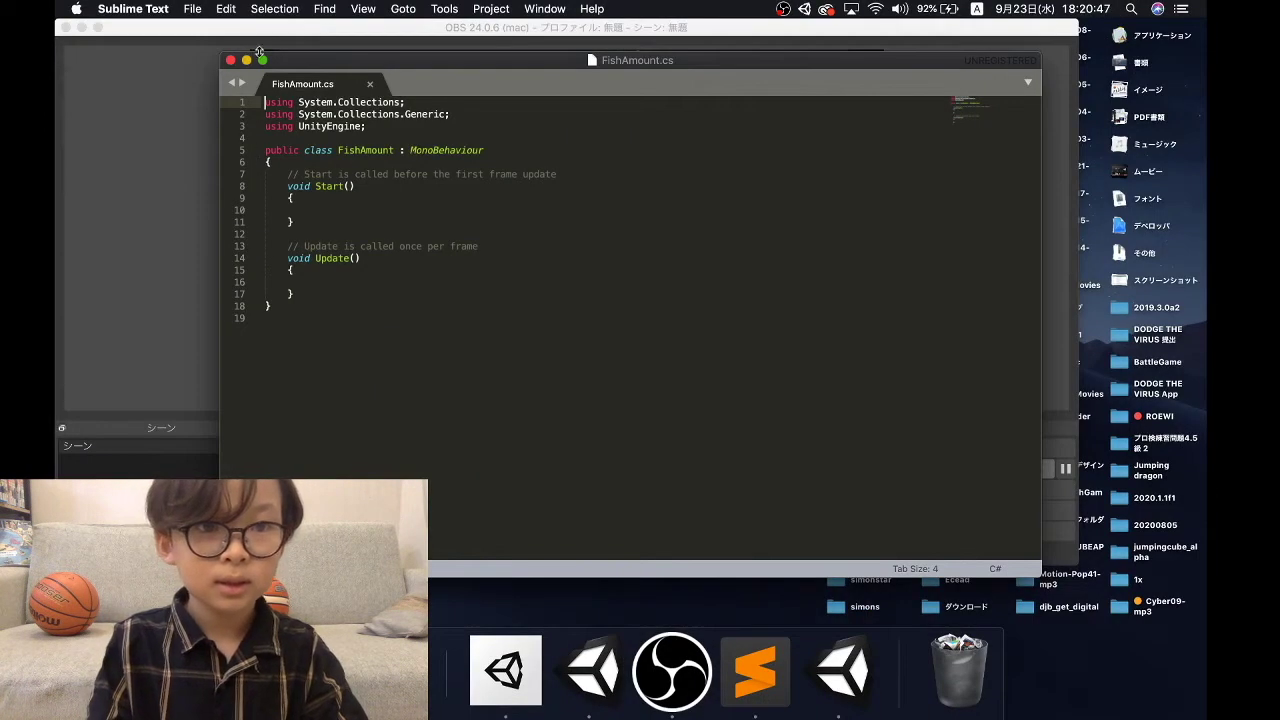
left_click(262, 61)
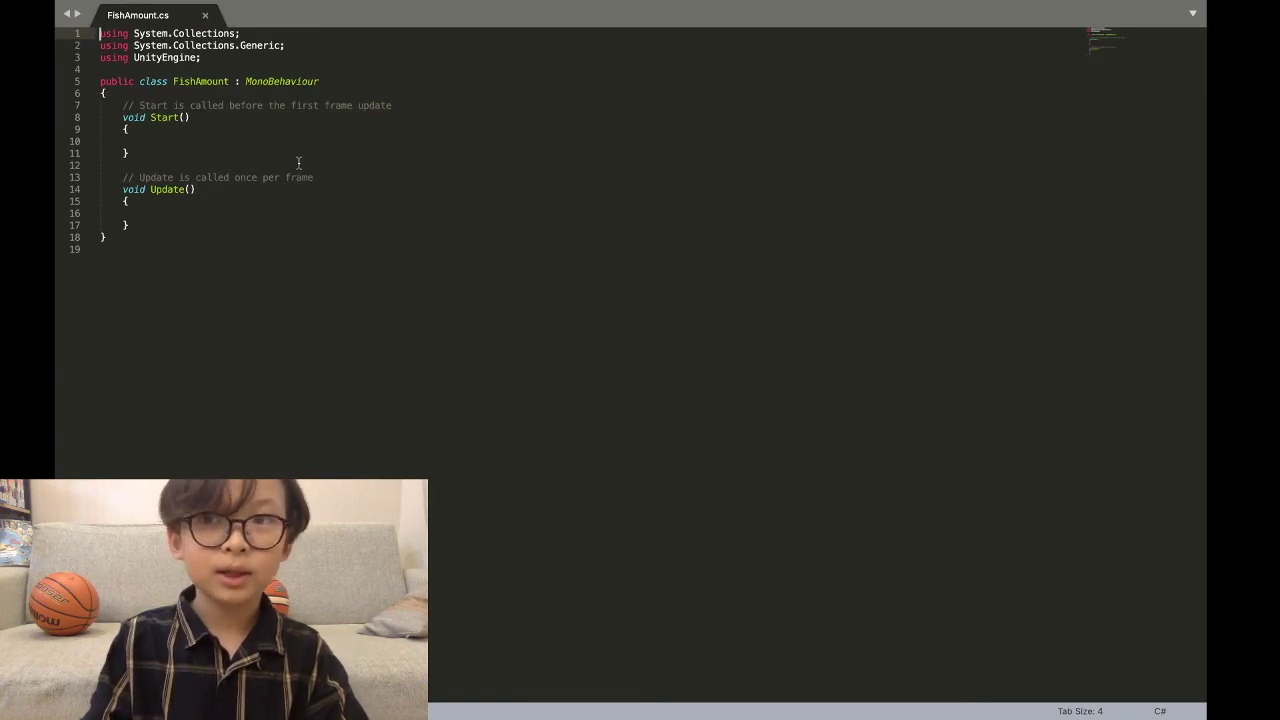
Step: Add the line 'public GameObject Fish;' at the top of the FishAmount class
left_click(145, 96)
key("Return")
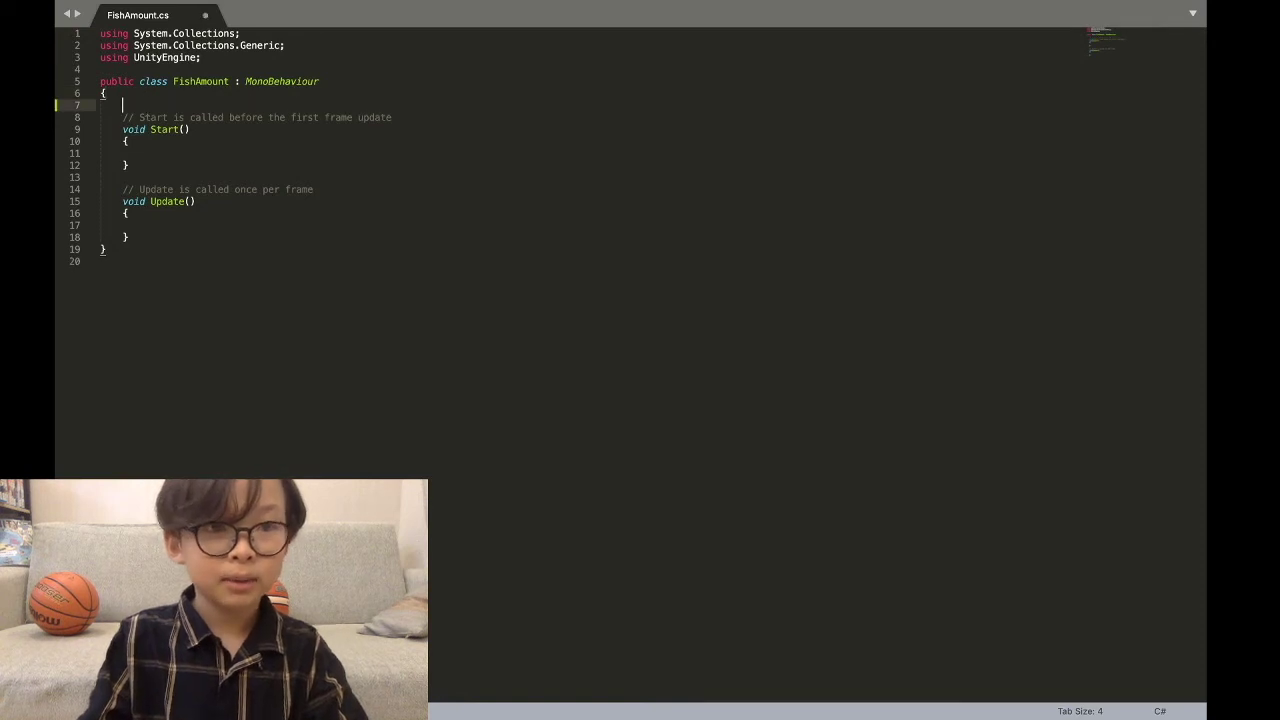
key("Return")
left_click(151, 107)
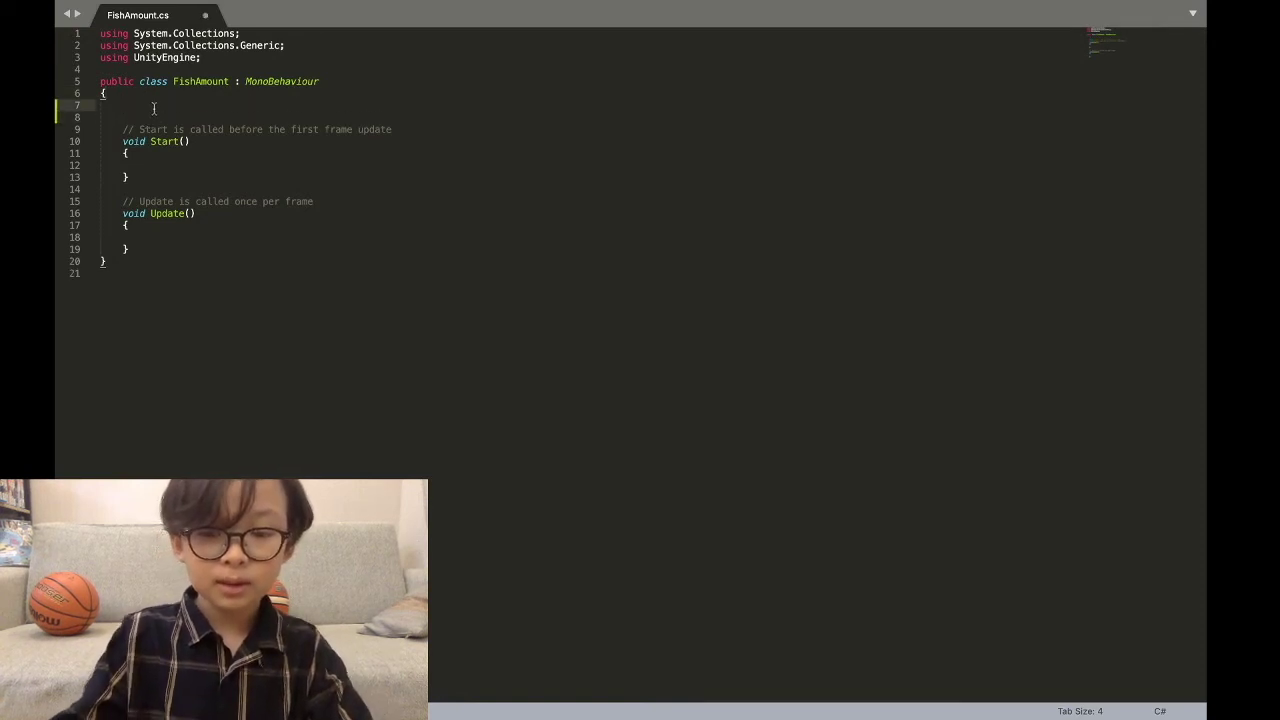
type("public ")
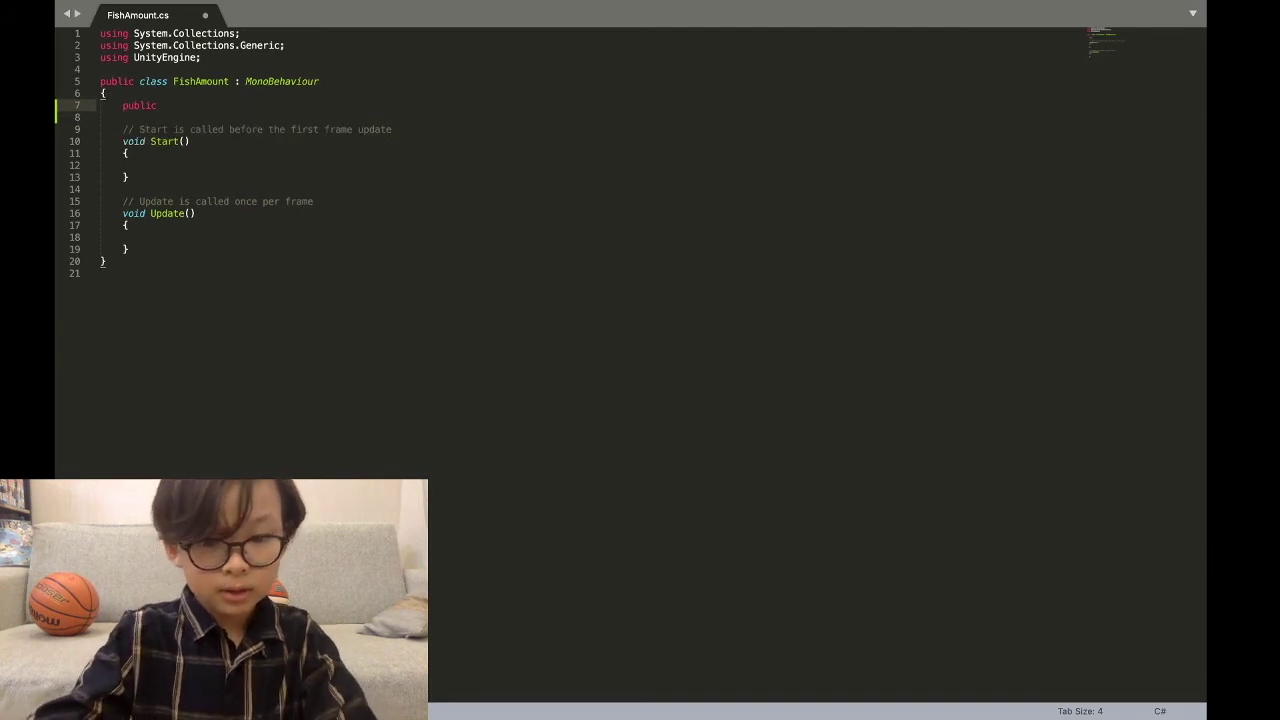
type("GameObj")
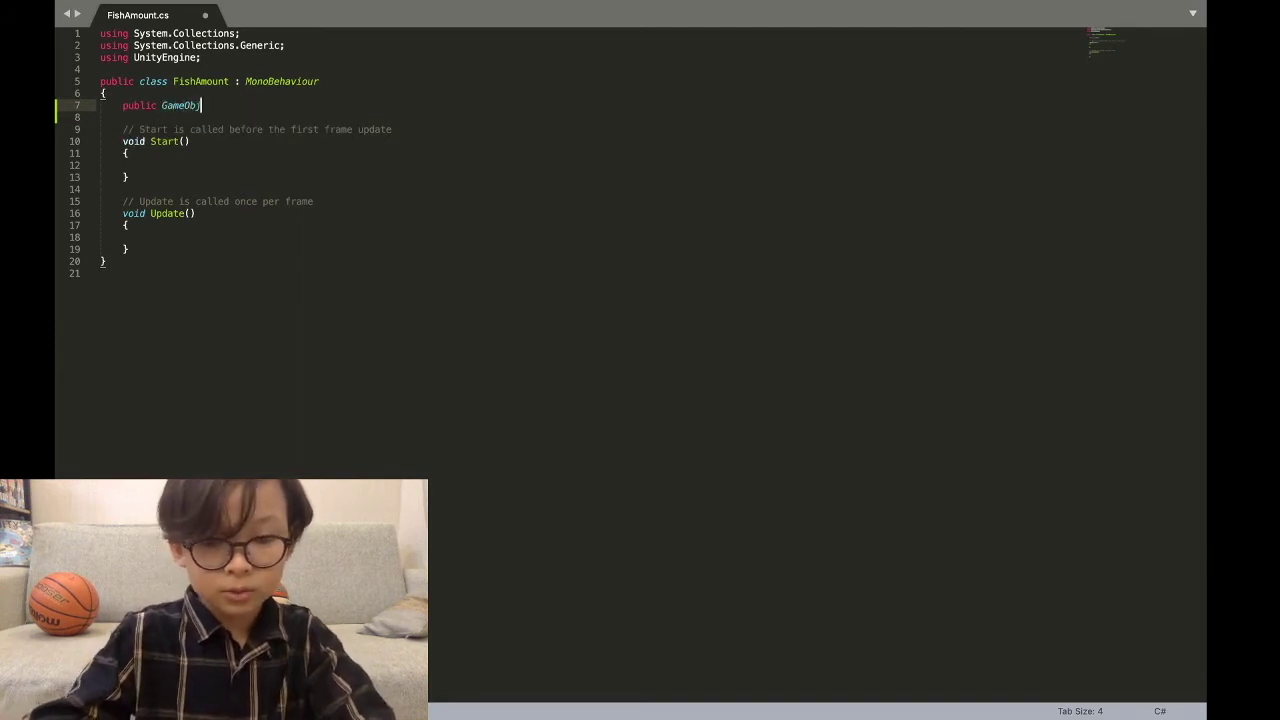
type("e")
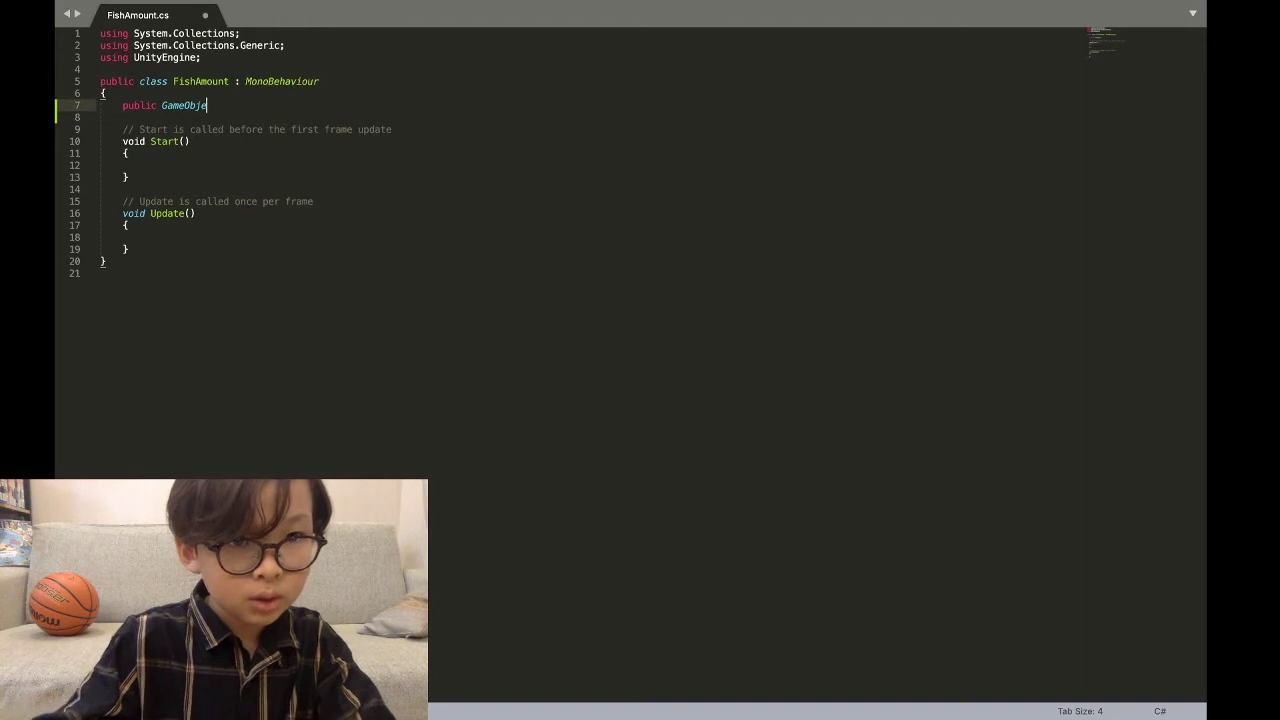
type("ct")
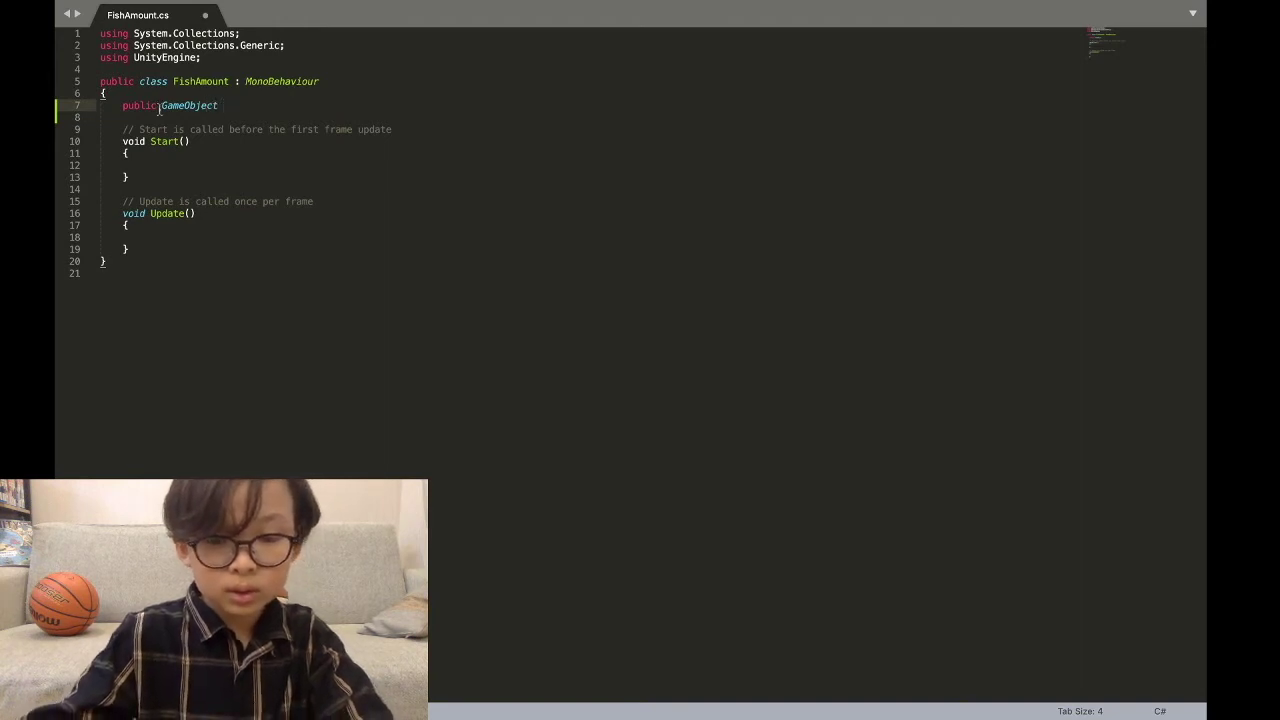
type(" Fish;")
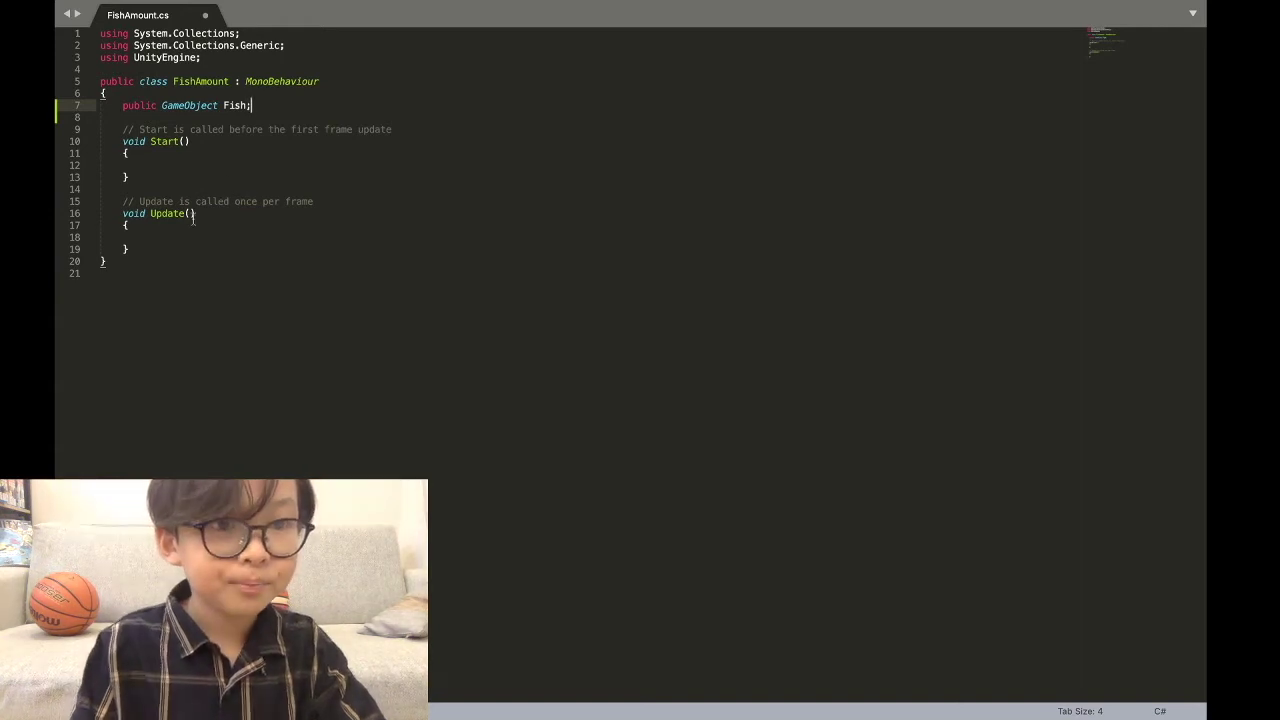
Step: Place the cursor on the indented empty line inside Update()
left_click(160, 237)
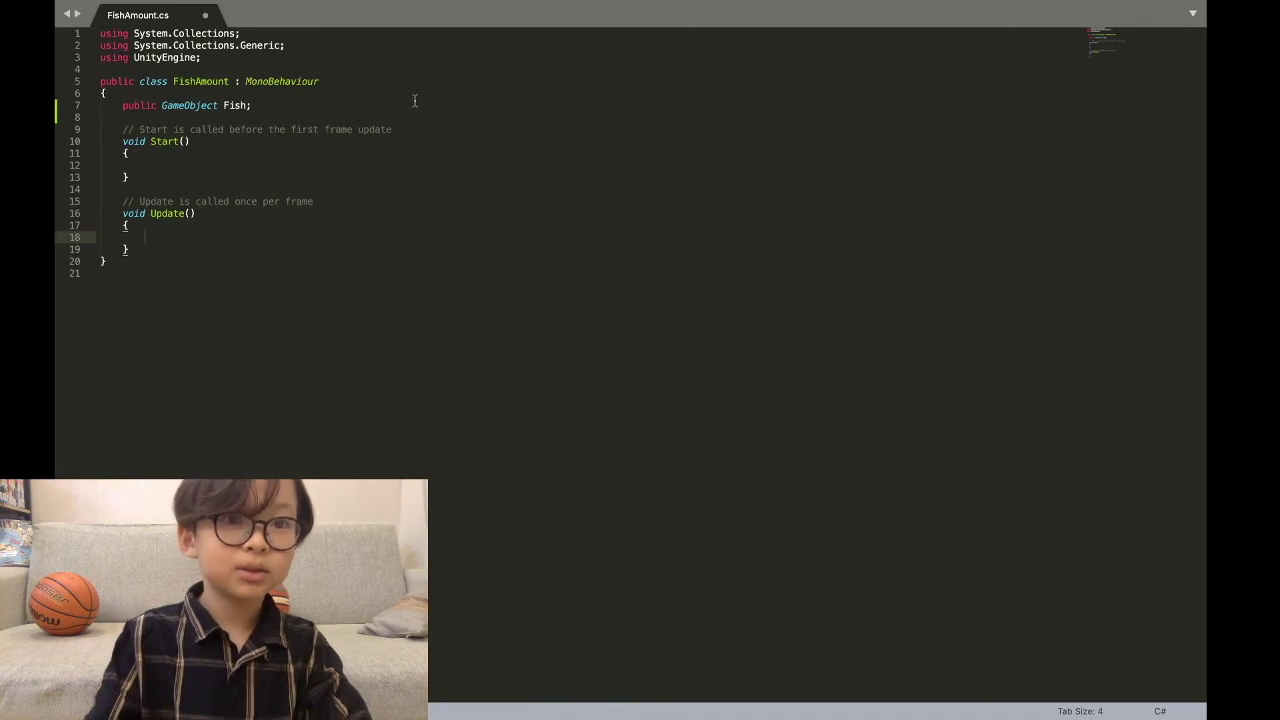
left_click(101, 117)
left_click_drag(114, 115, 114, 104)
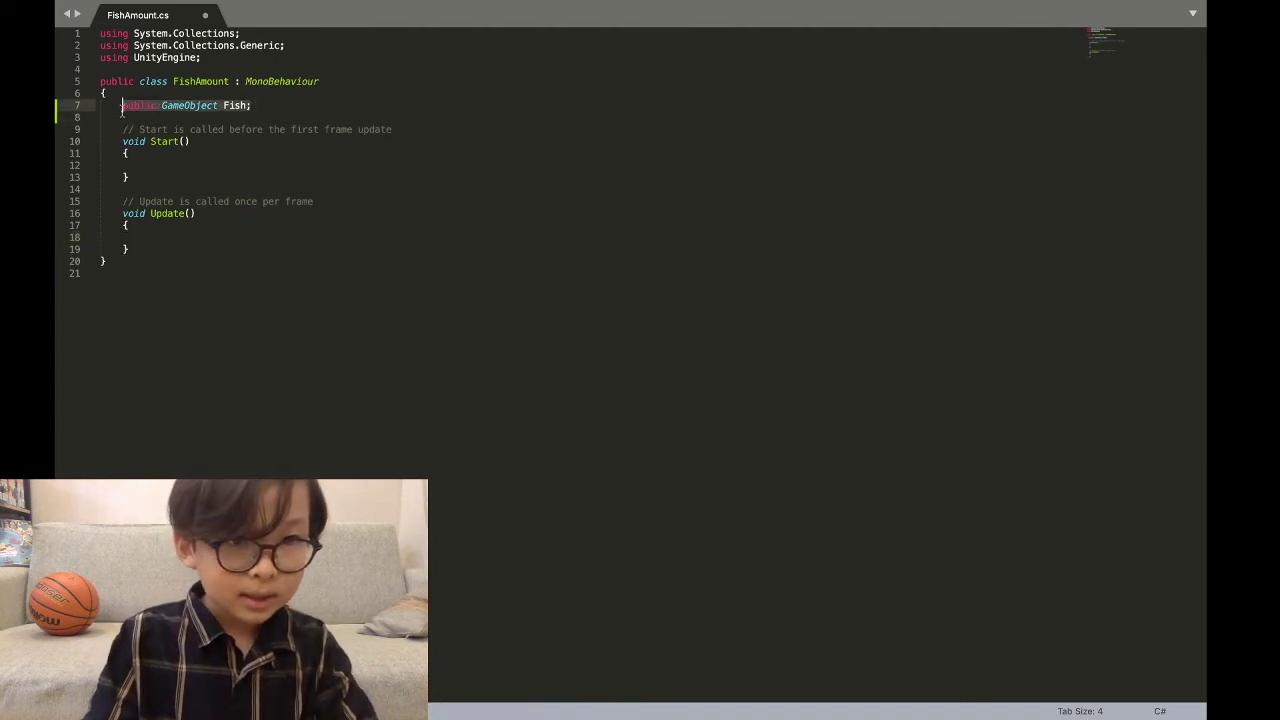
left_click(366, 214)
left_click(198, 236)
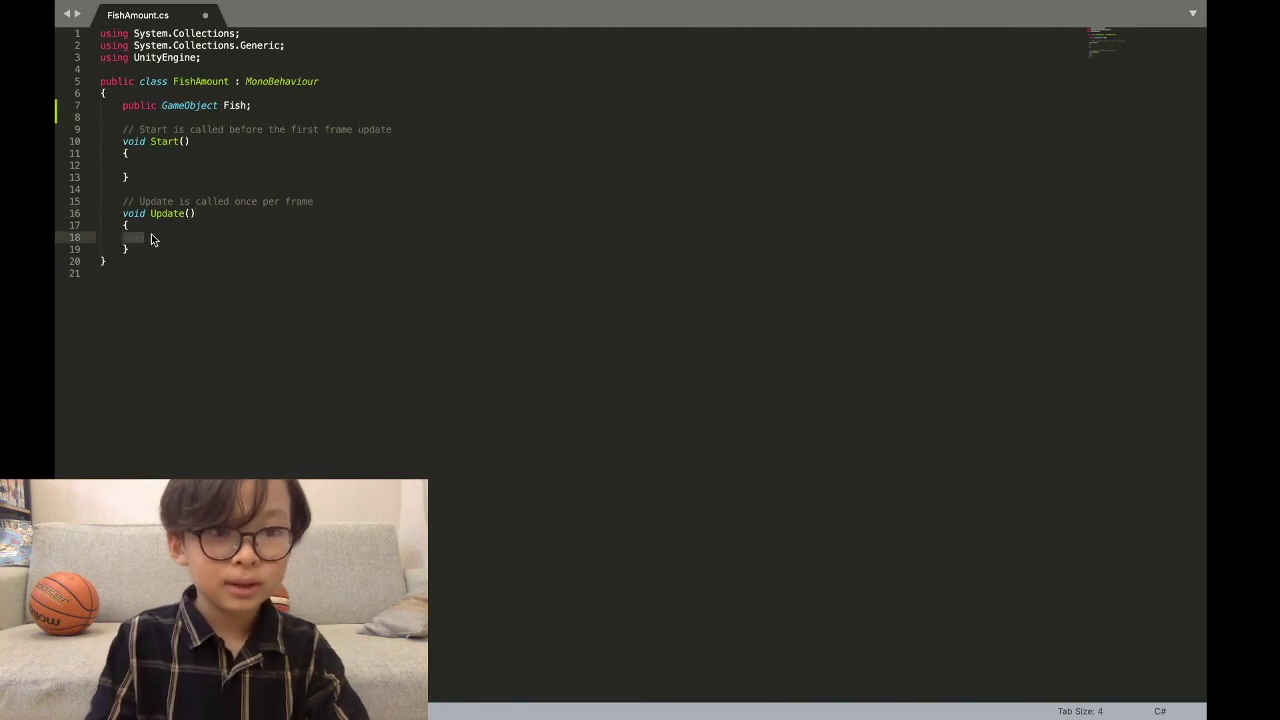
left_click(169, 245)
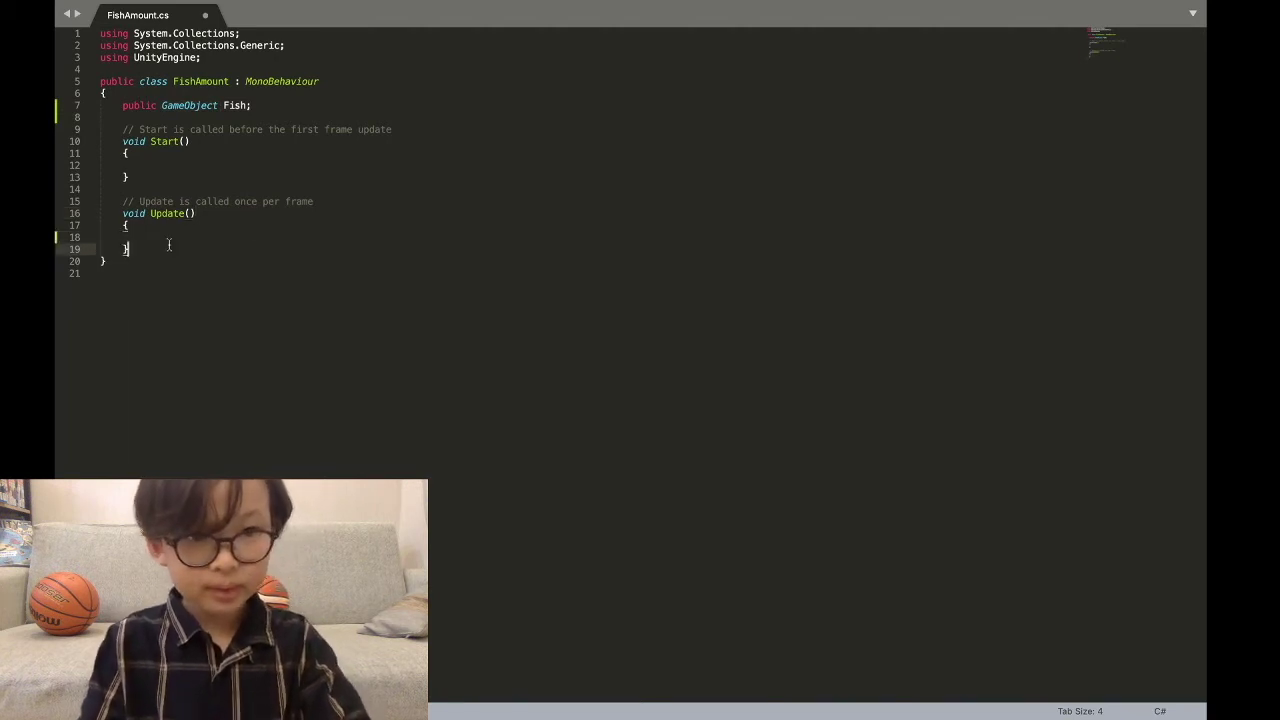
key("ctrl+z")
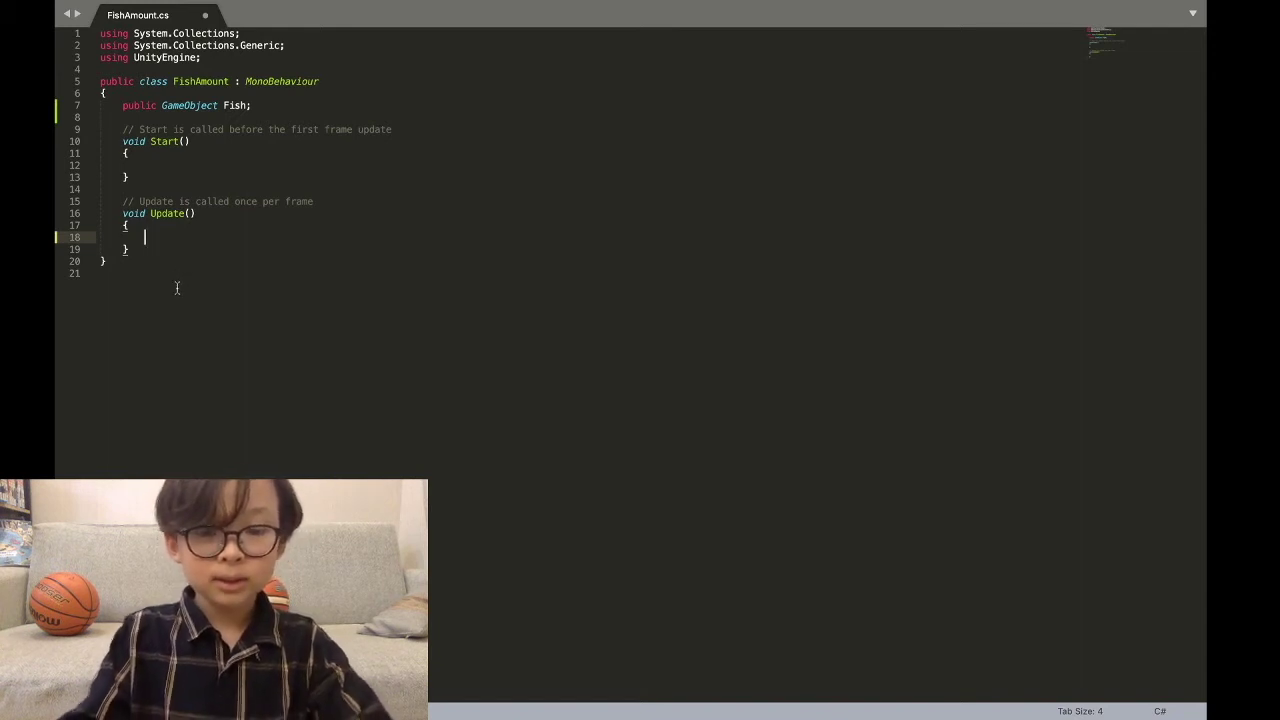
Step: Write 'Fish.fillAmount -= 0.1f;' inside Update() on line 18
type("Fish.")
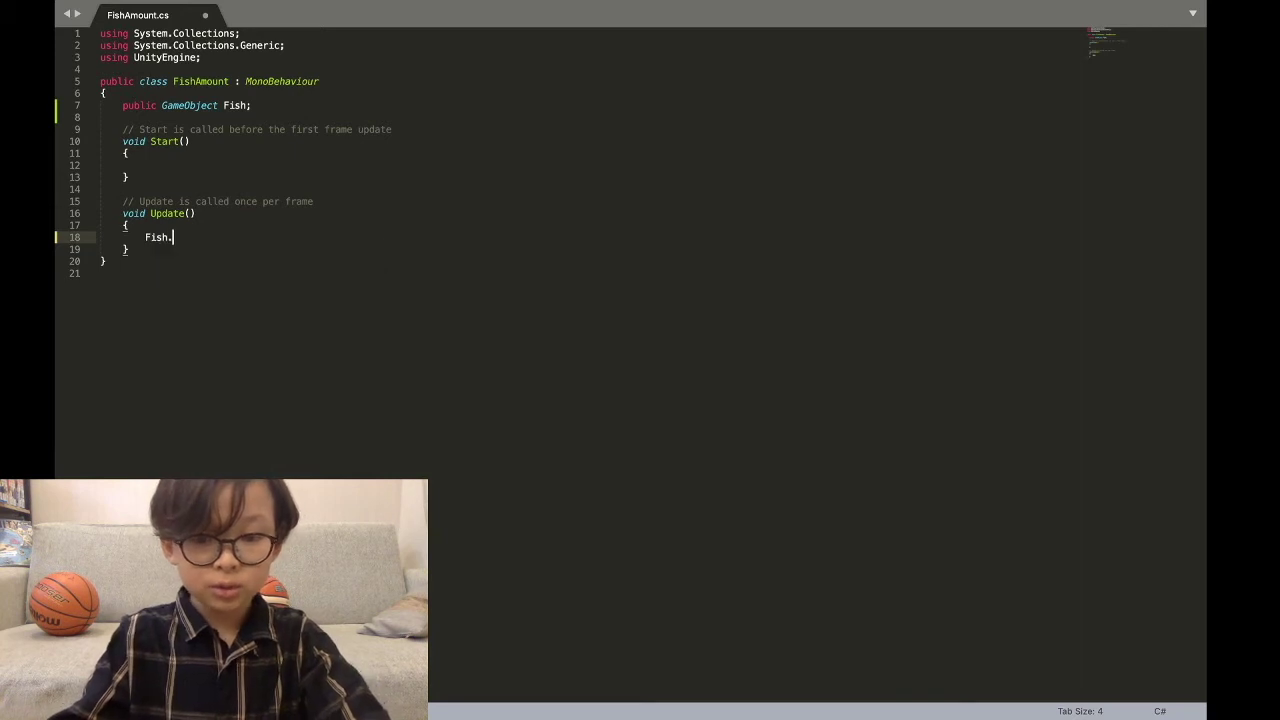
type("Fi")
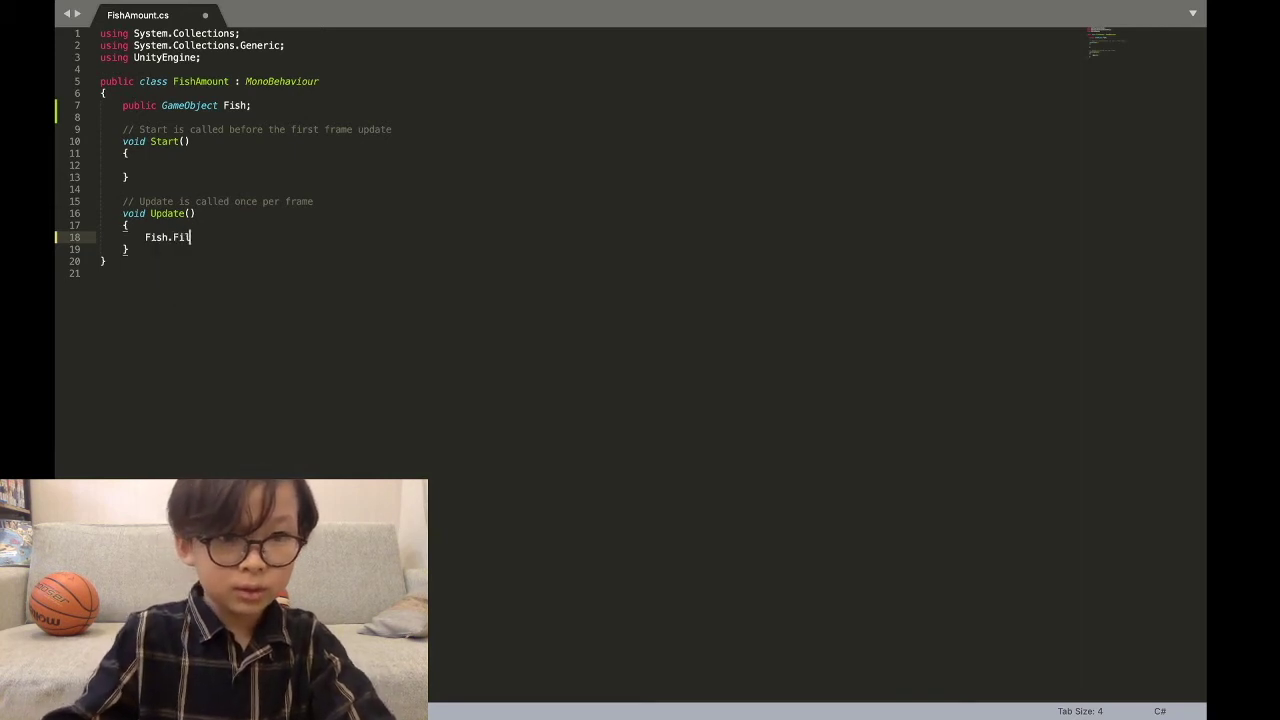
key("BackSpace")
key("BackSpace")
key("BackSpace")
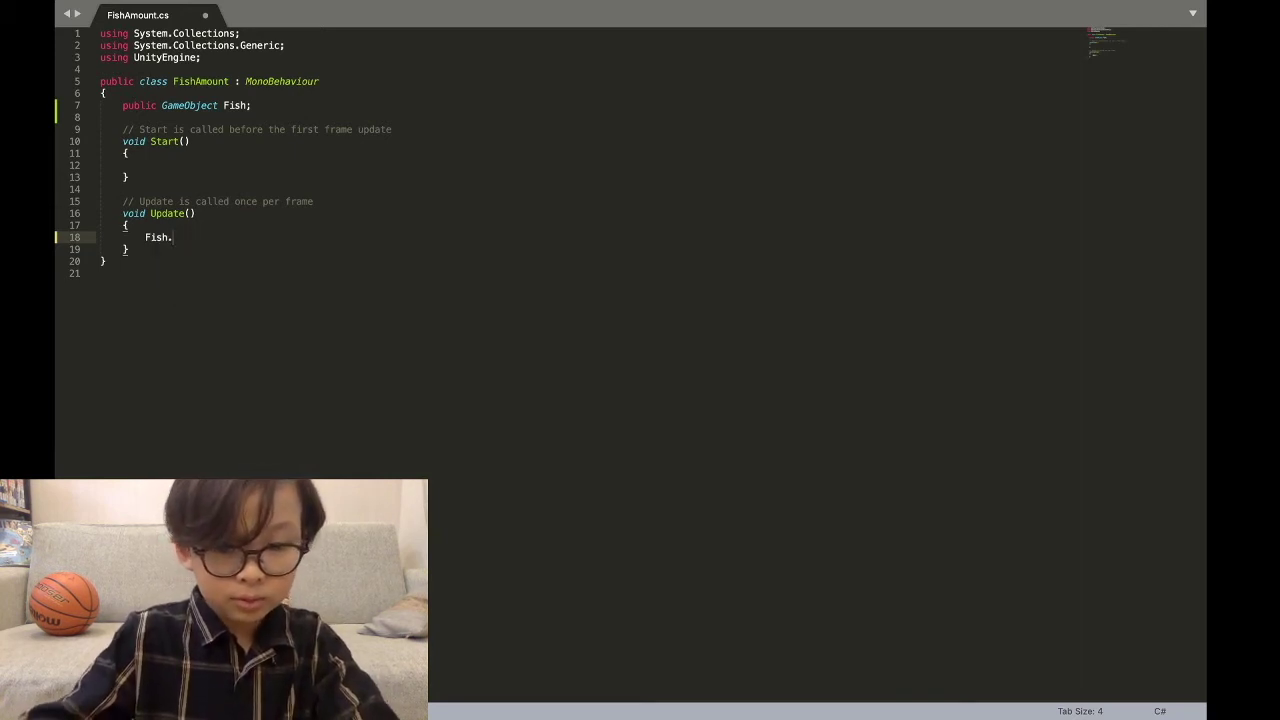
type("fi")
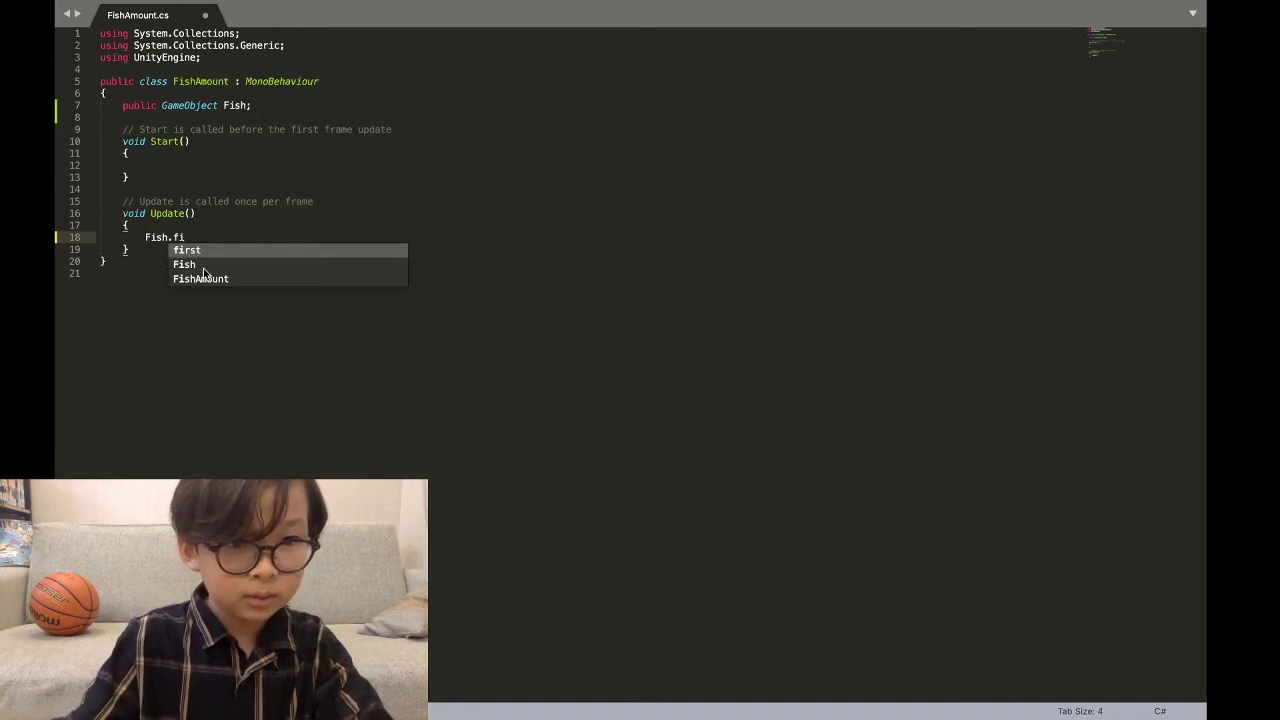
type("llAmou")
type("nt")
type(" -")
type("-")
type("=")
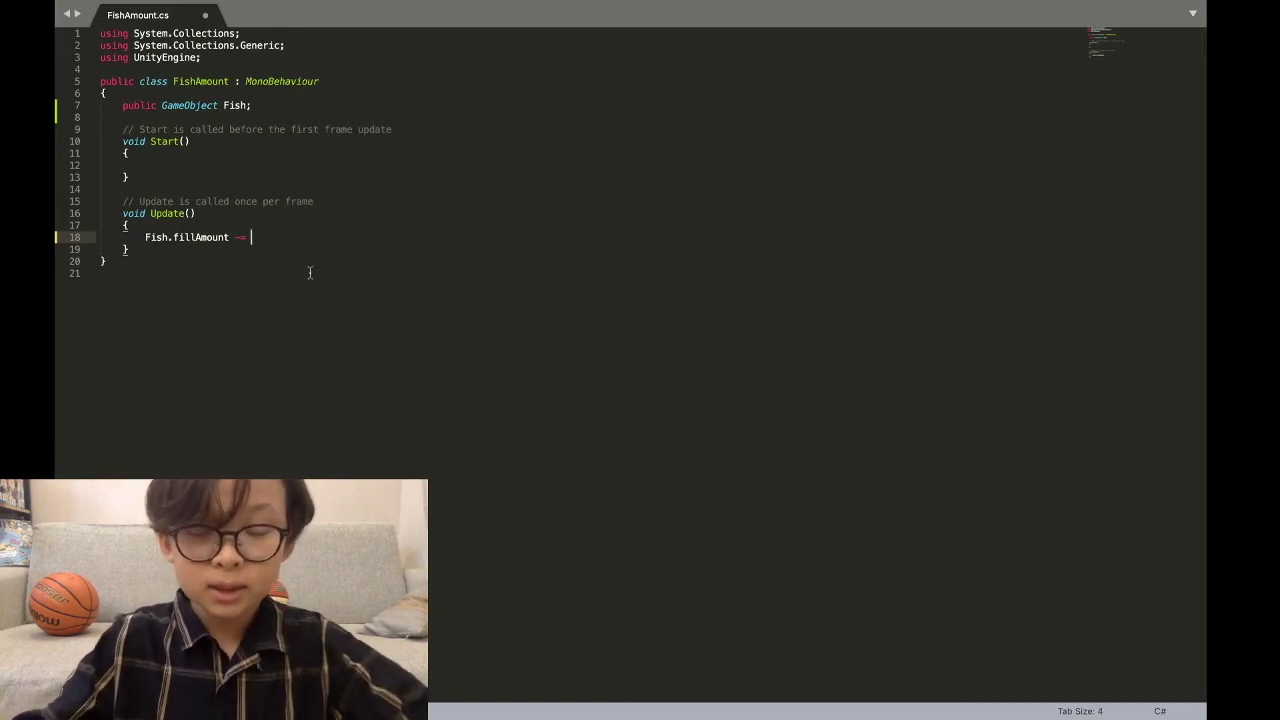
type("0.1f;")
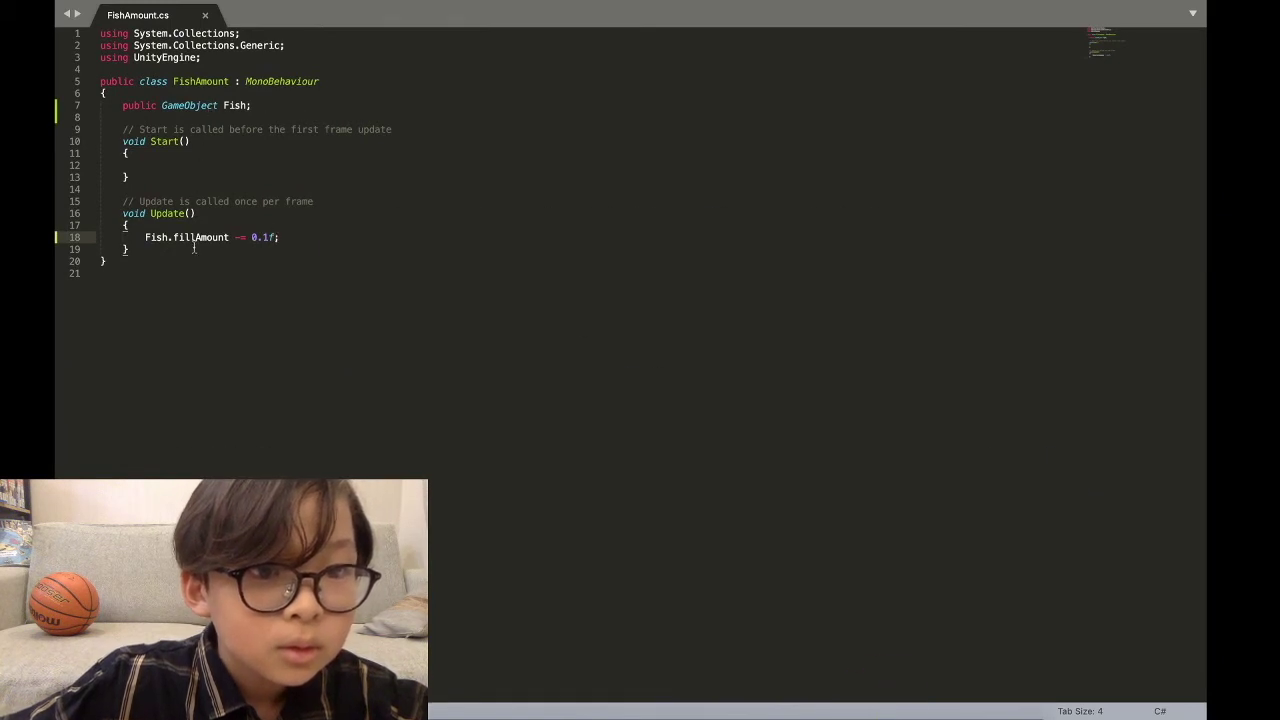
Step: Change the Fish field's type from GameObject to Image
double_click(192, 106)
key("BackSpace")
type("Ima")
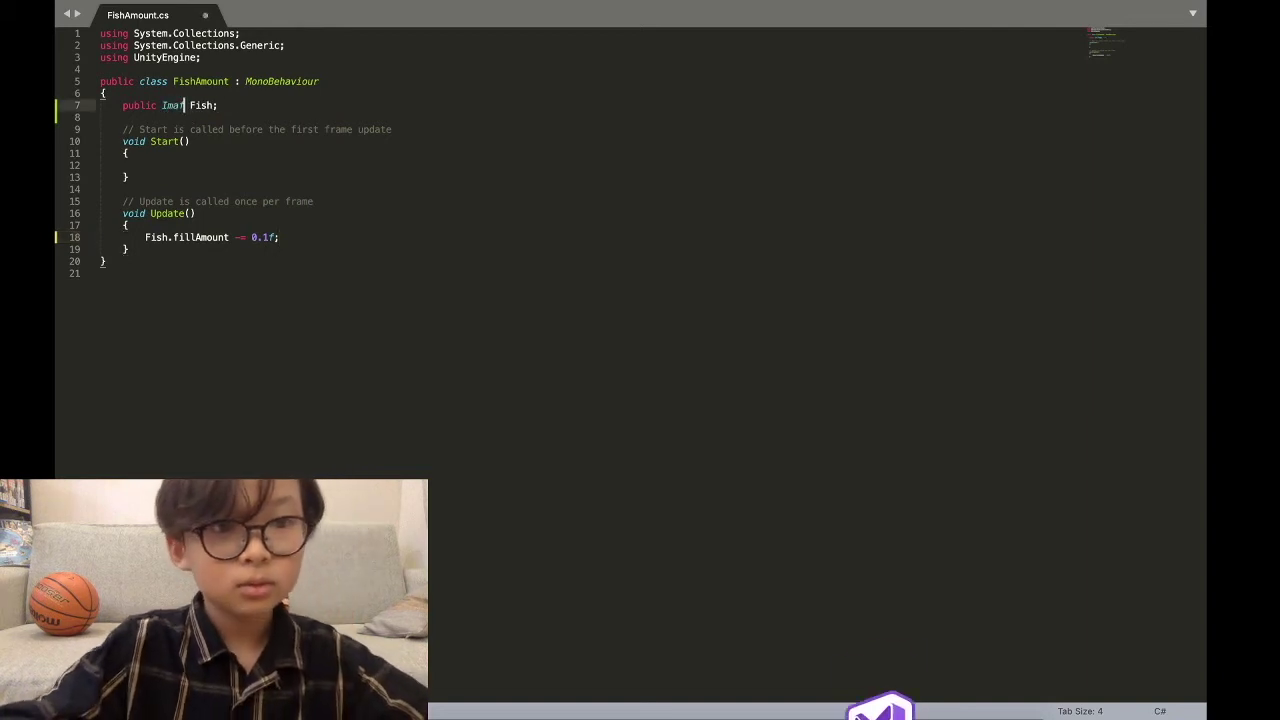
type("ge")
Step: Add 'using UnityEngine.UI;' below the UnityEngine import and save FishAmount.cs
left_click(203, 57)
key("Return")
type("using")
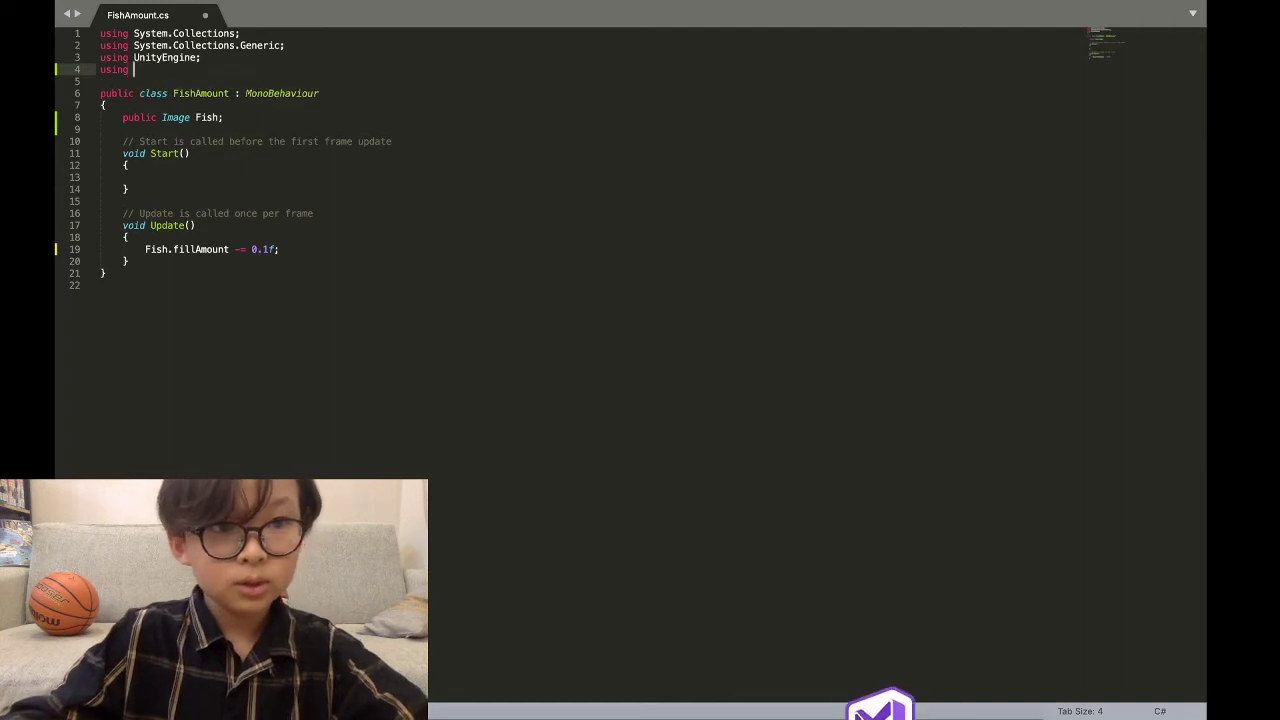
type(" Unity")
key("Return")
type(".UI;")
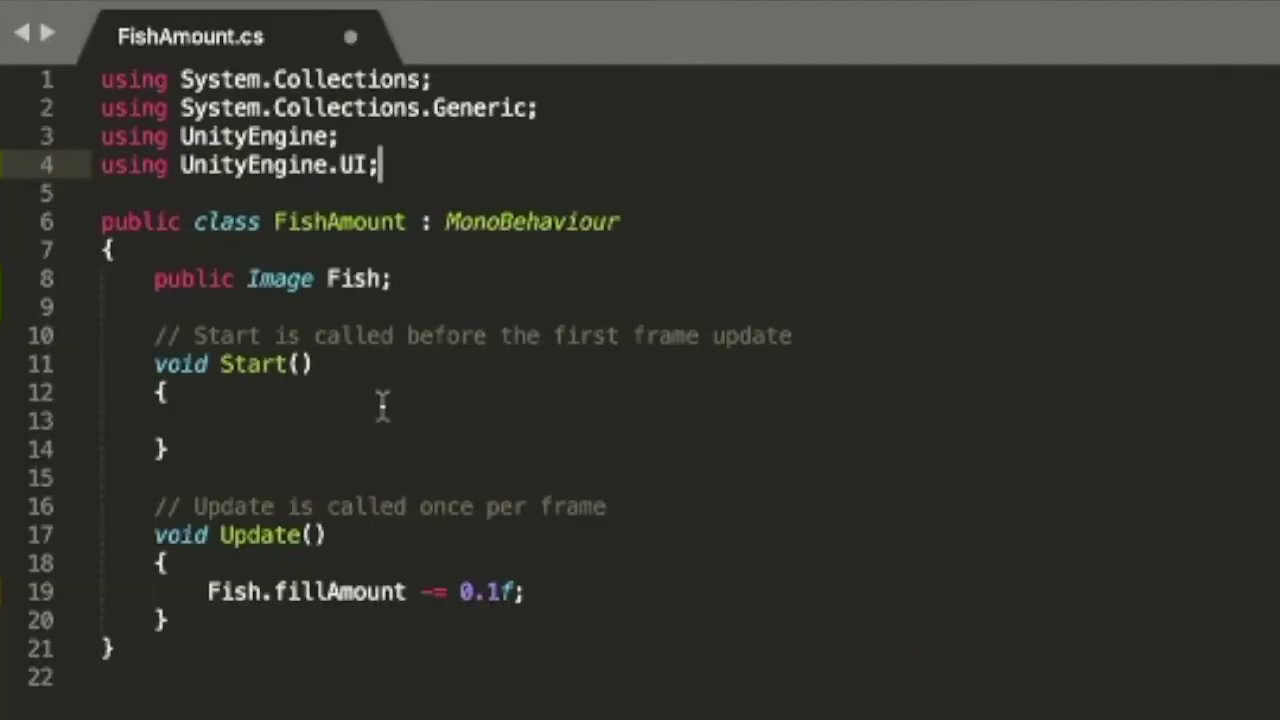
key("ctrl+s")
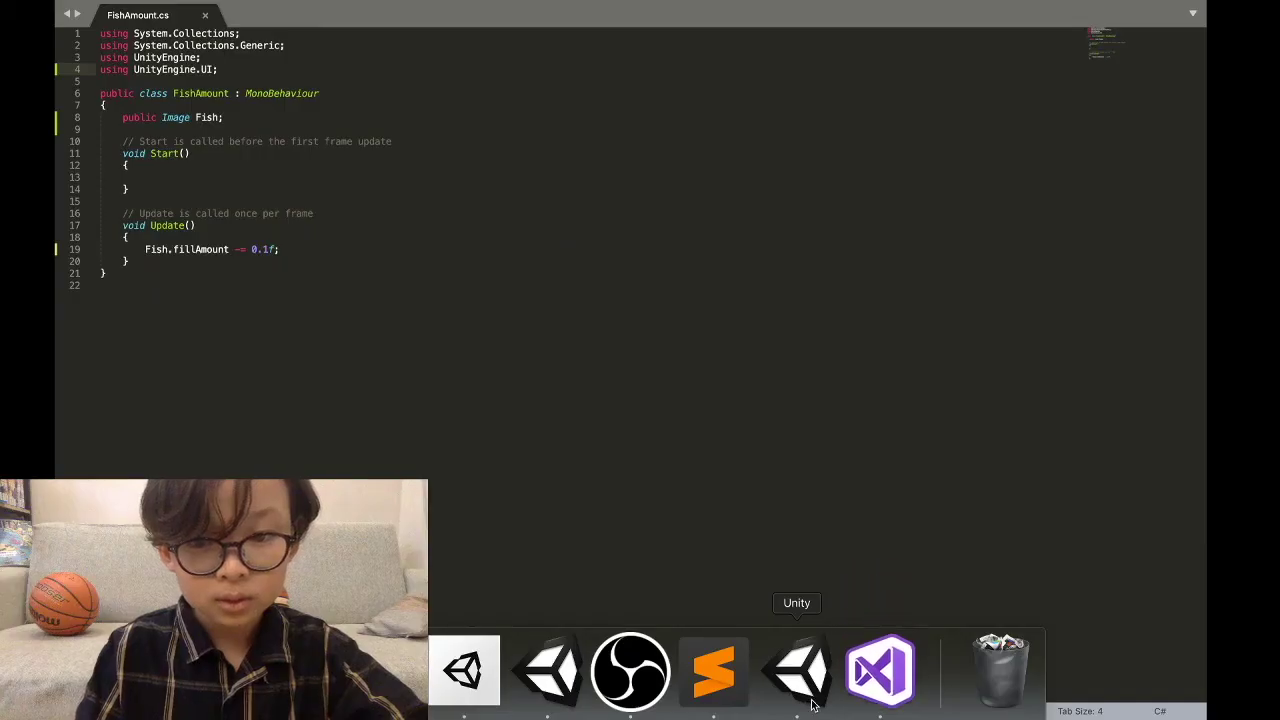
Step: Link Image (4) to FishAmount's Fish field, run a quick play test, then return to FishAmount.cs
left_click(806, 700)
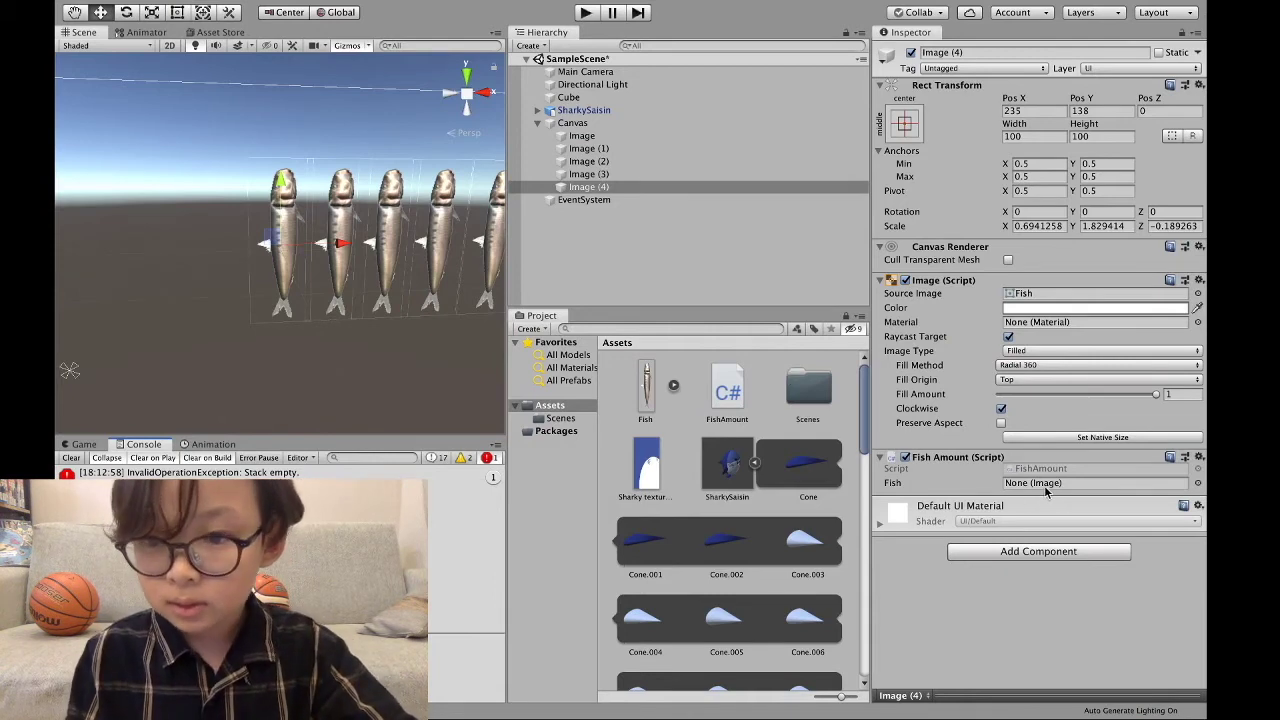
left_click_drag(586, 187, 1030, 483)
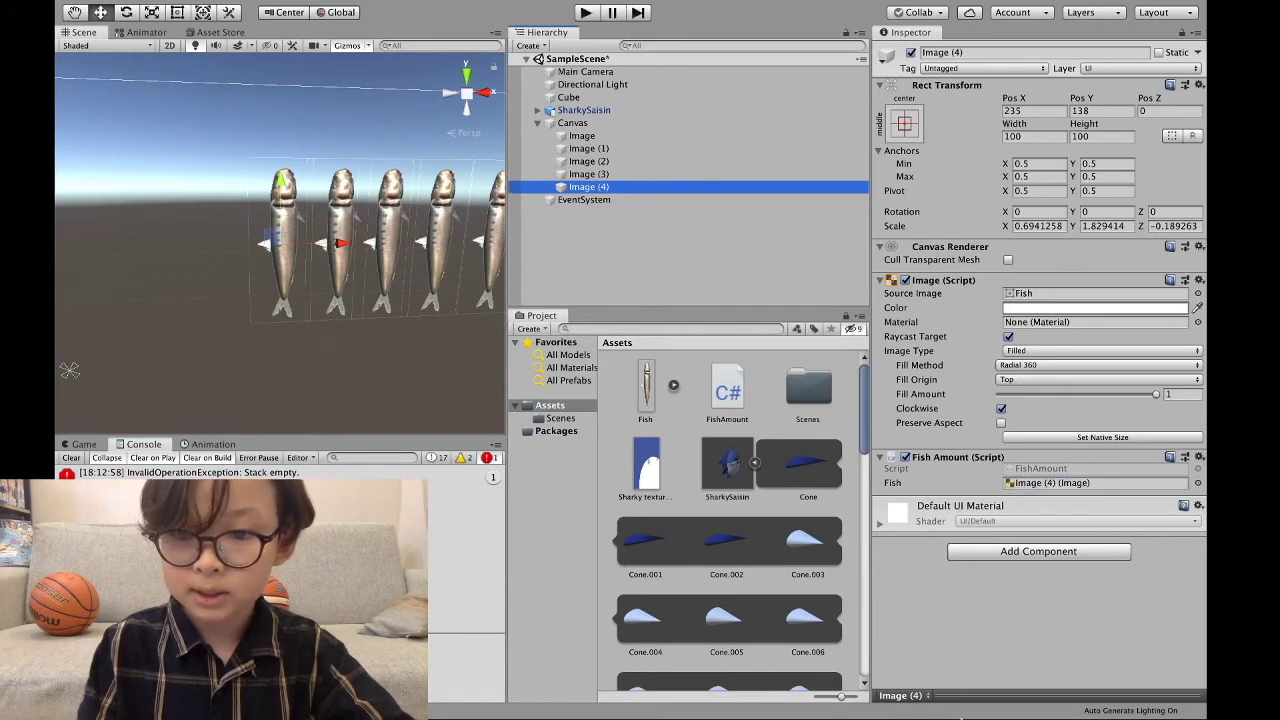
left_click(584, 13)
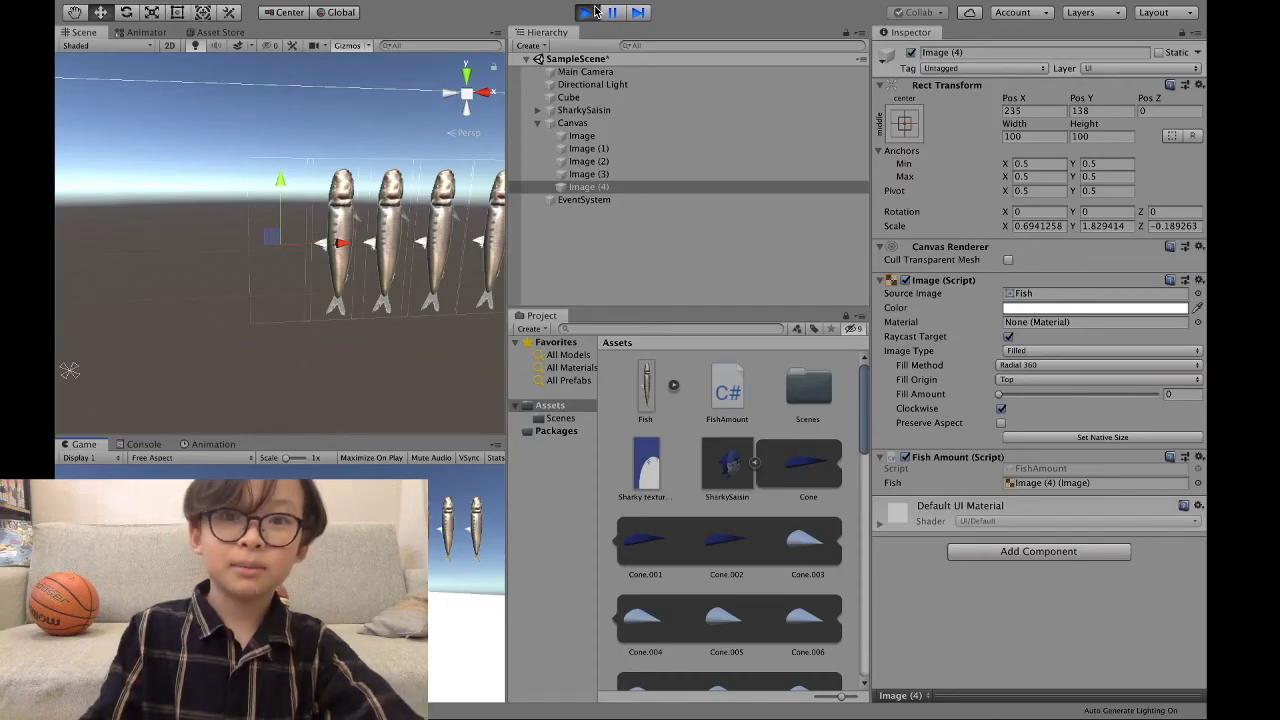
left_click(584, 13)
mouse_move(870, 712)
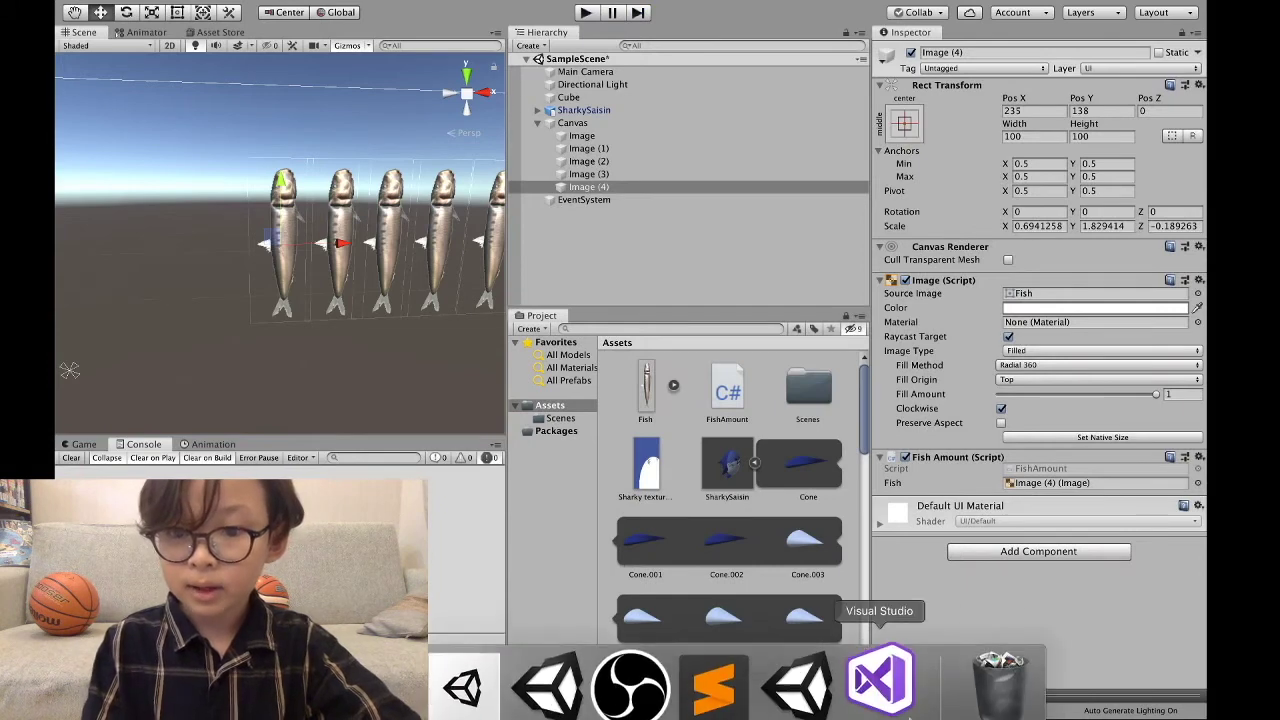
left_click(713, 670)
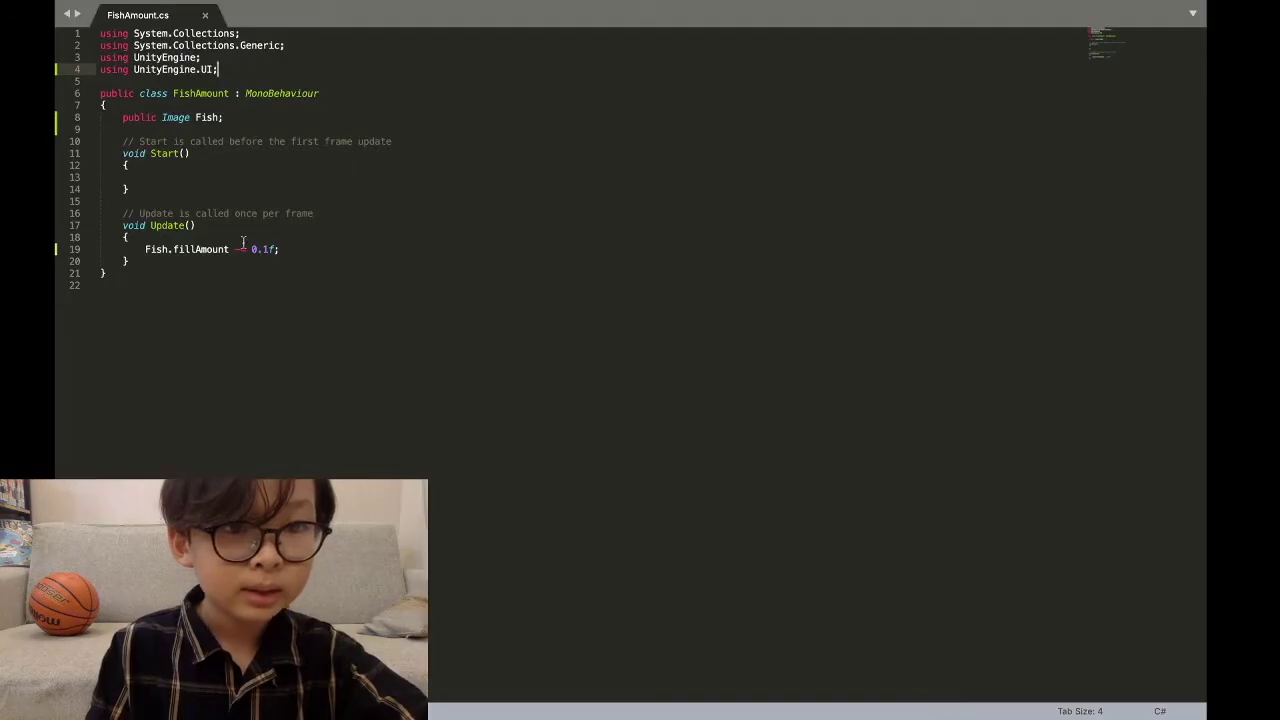
Step: Change the line 19 drain value to 0.01f, save, and play-test it in Unity
left_click(270, 250)
key("BackSpace")
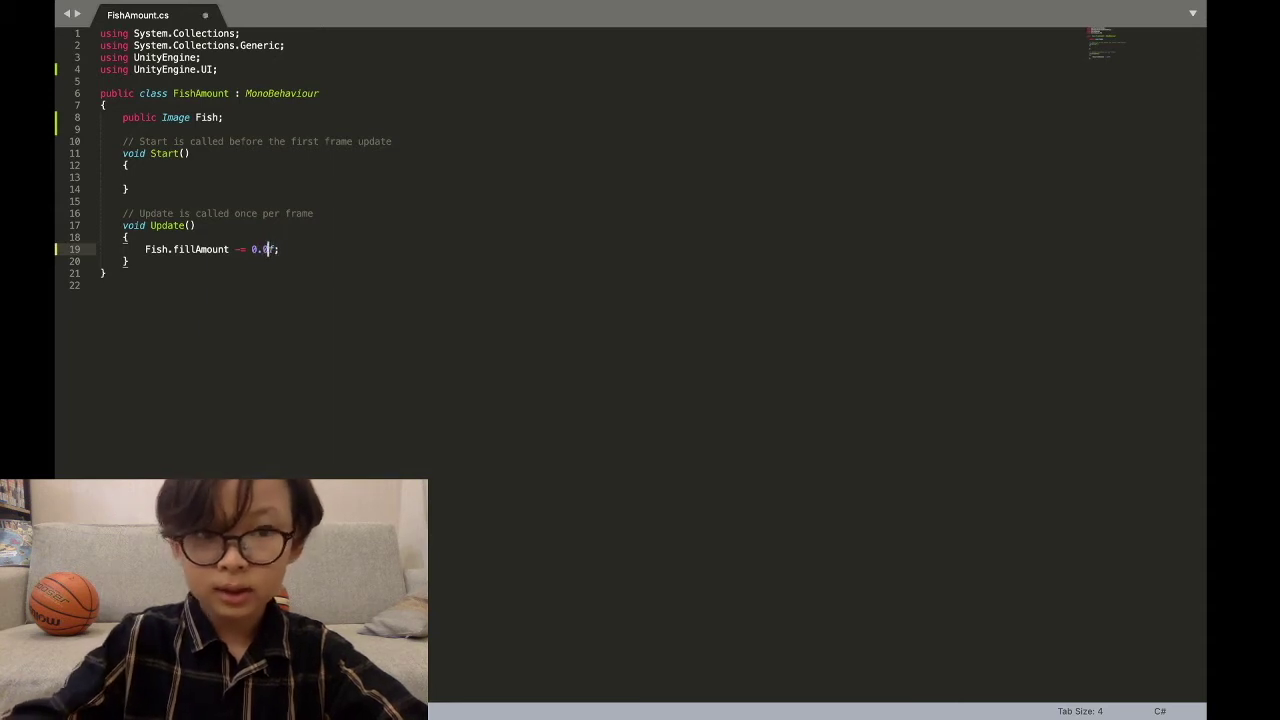
type("01")
key("super+s")
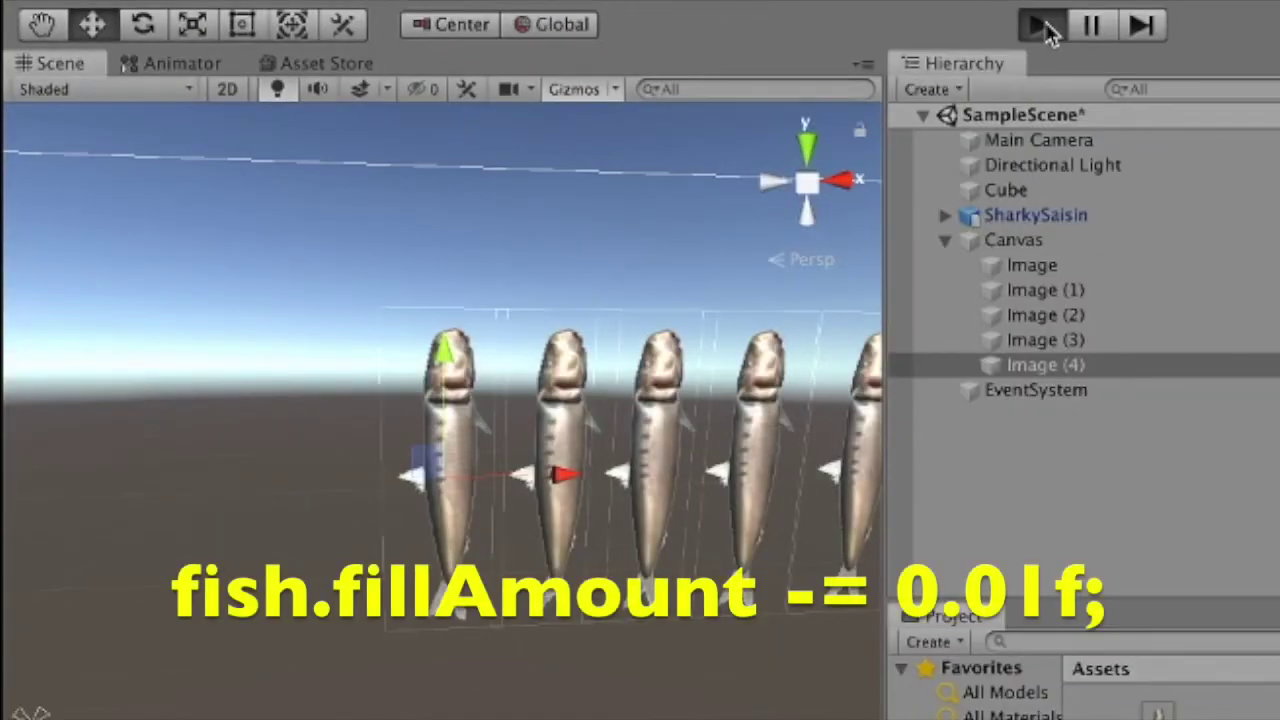
left_click(1045, 28)
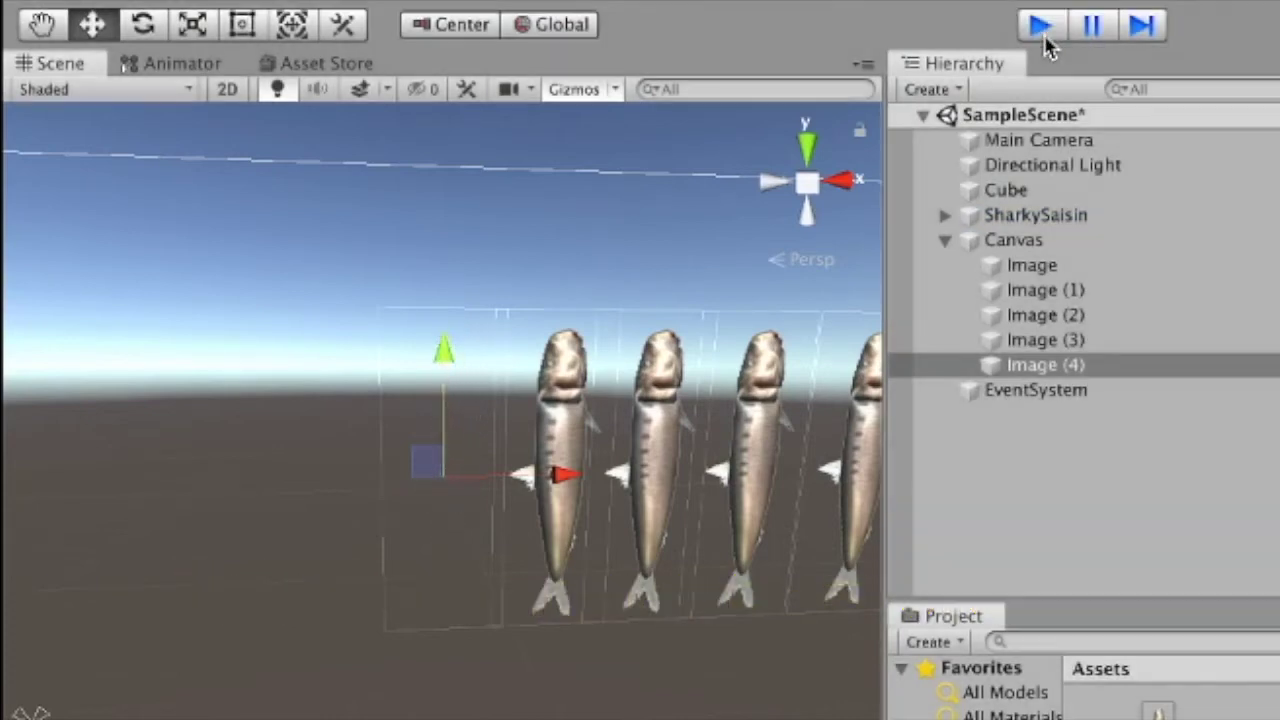
left_click(1045, 28)
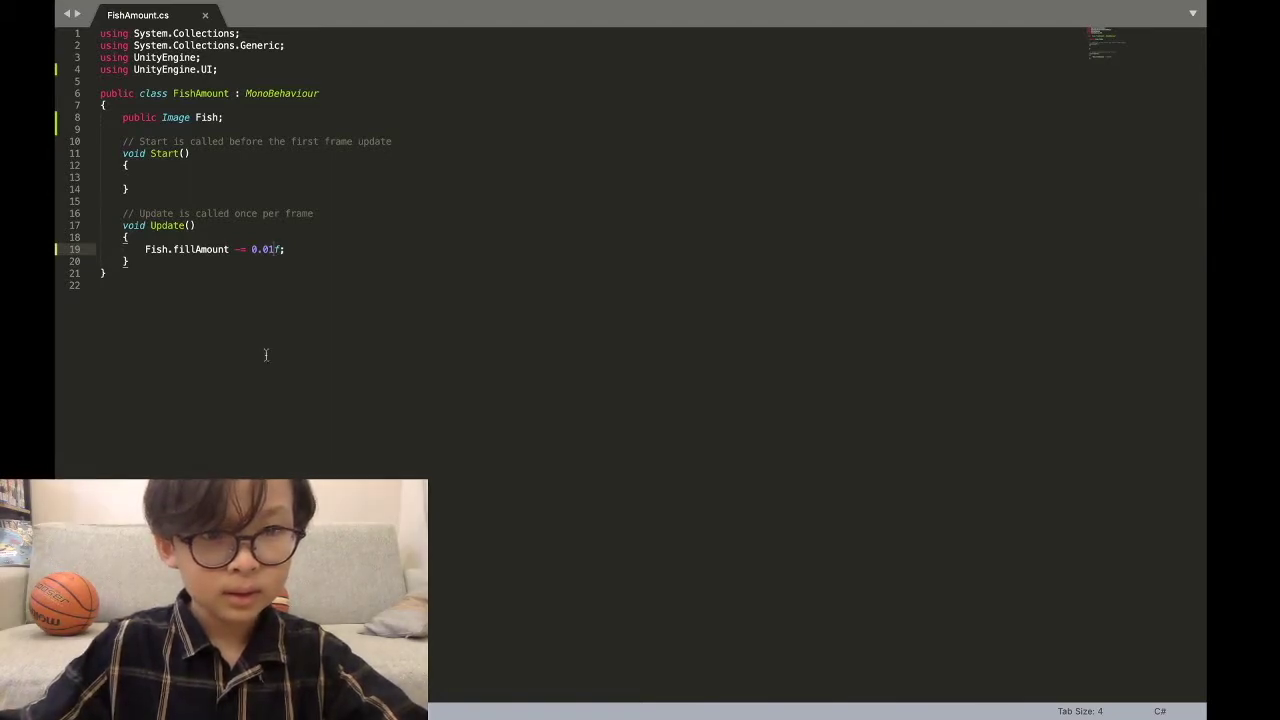
Step: Try drain rates of 0.001f and 0.003f, then settle on 0.002f and play-test the slower drain
type("001f")
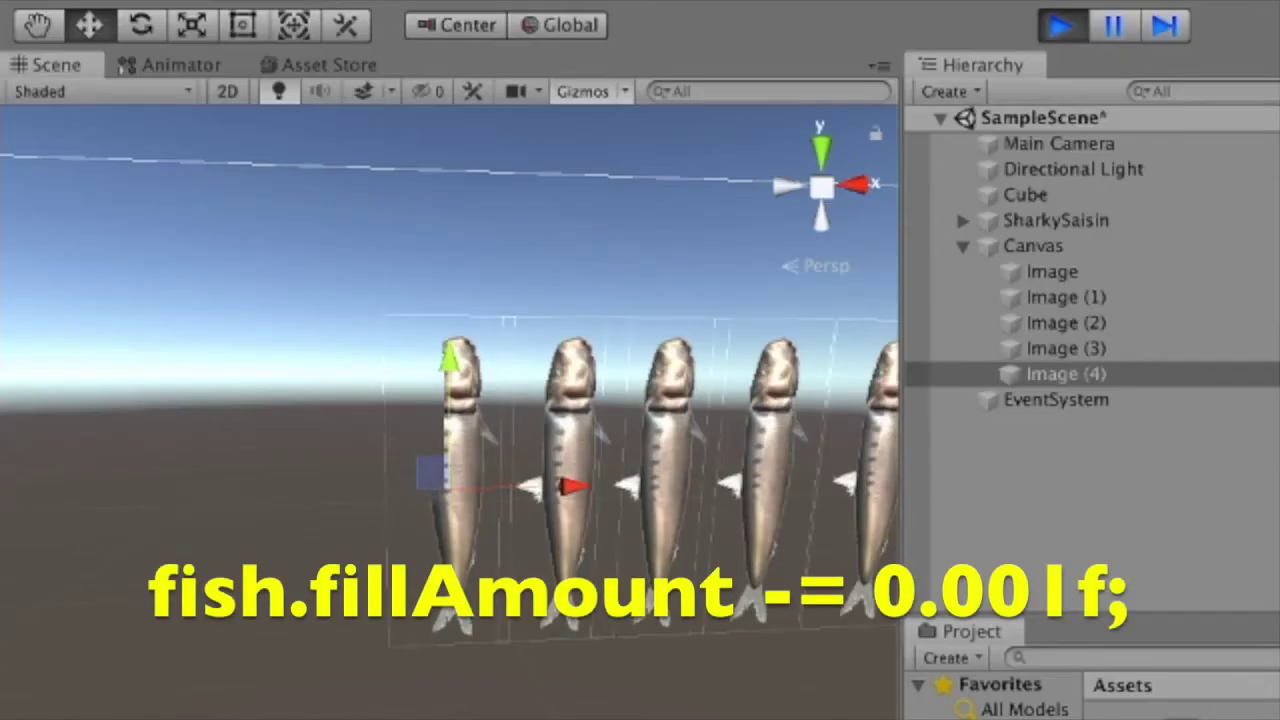
key("ctrl+p")
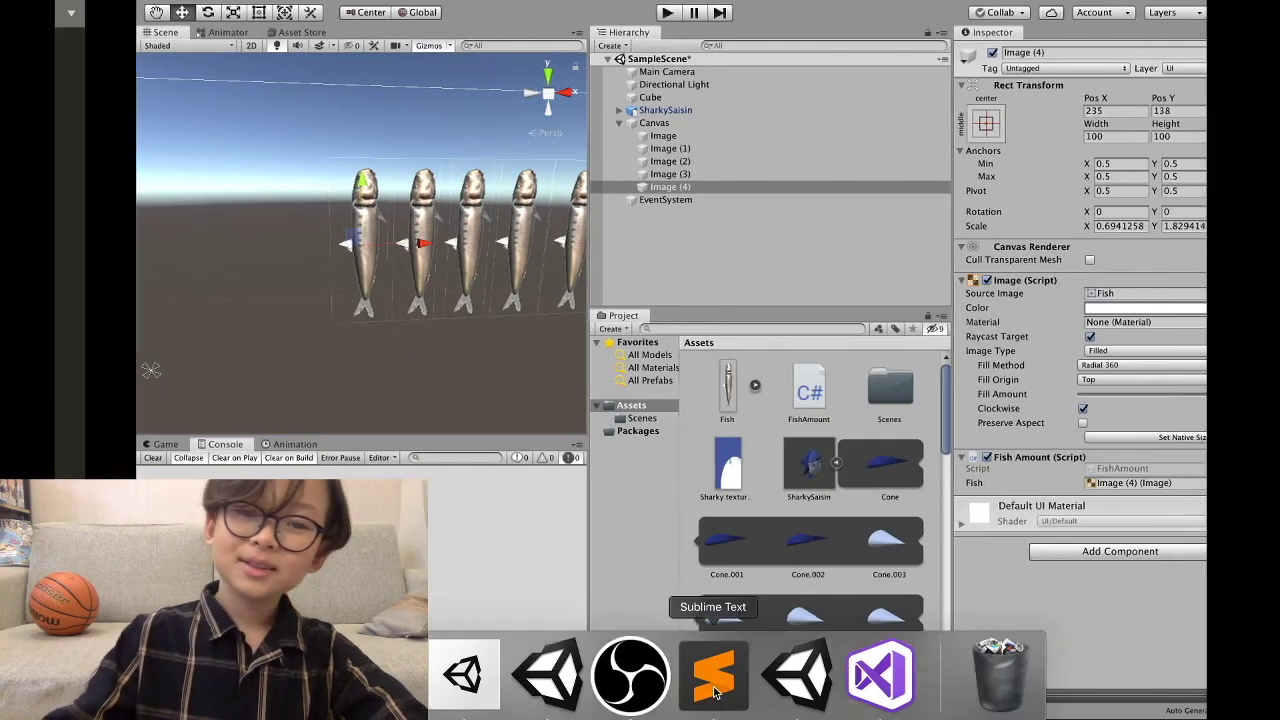
left_click(722, 674)
left_click(281, 249)
key("BackSpace")
type("3")
key("BackSpace")
type("2f;")
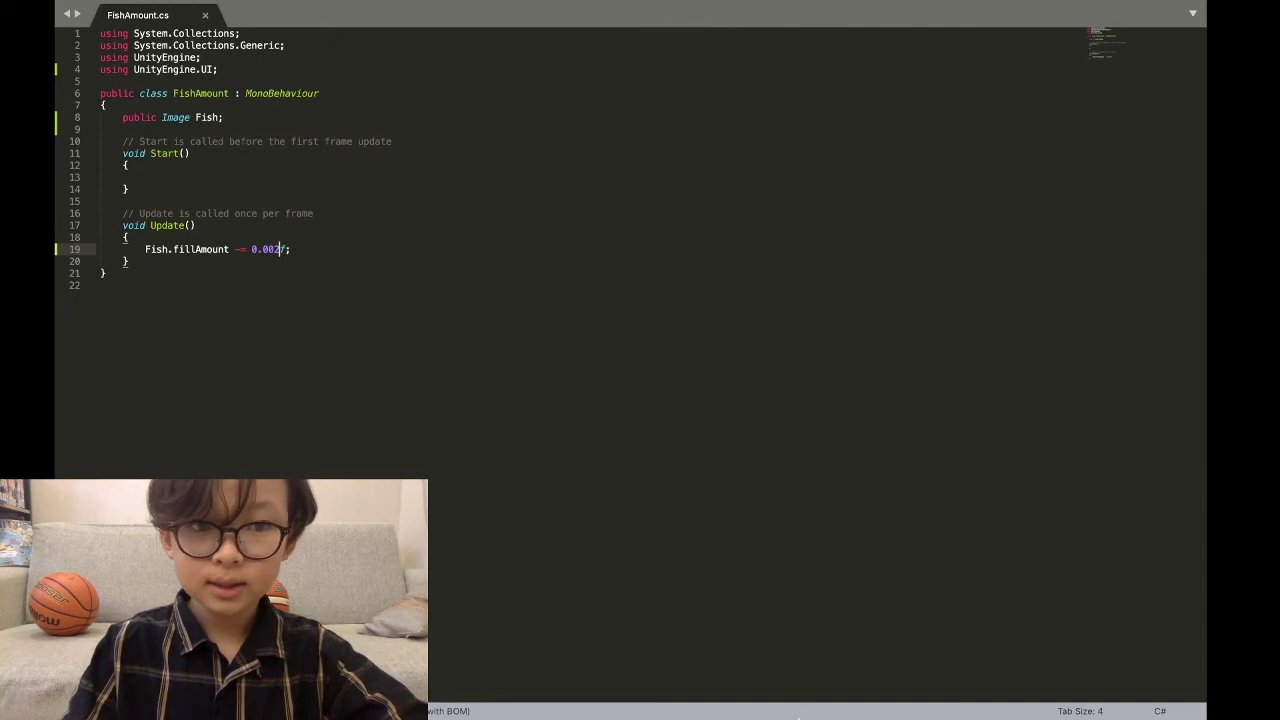
mouse_move(832, 715)
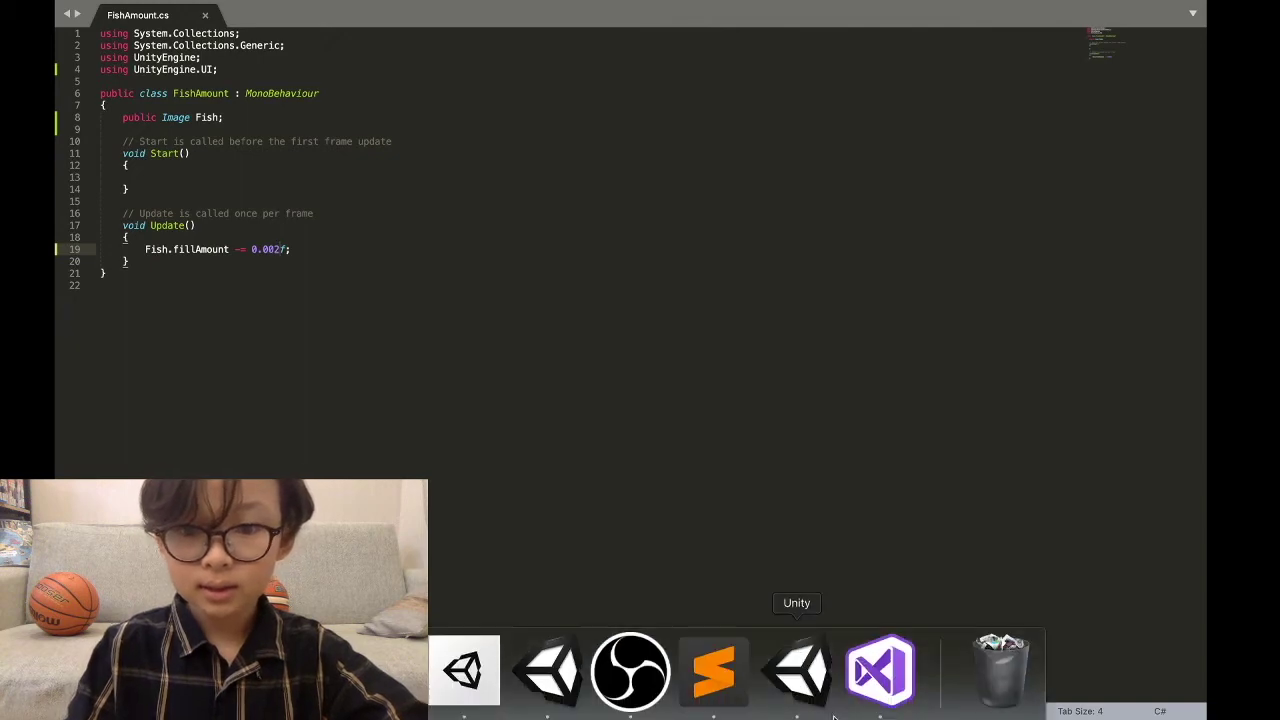
key("super+Tab")
left_click(586, 12)
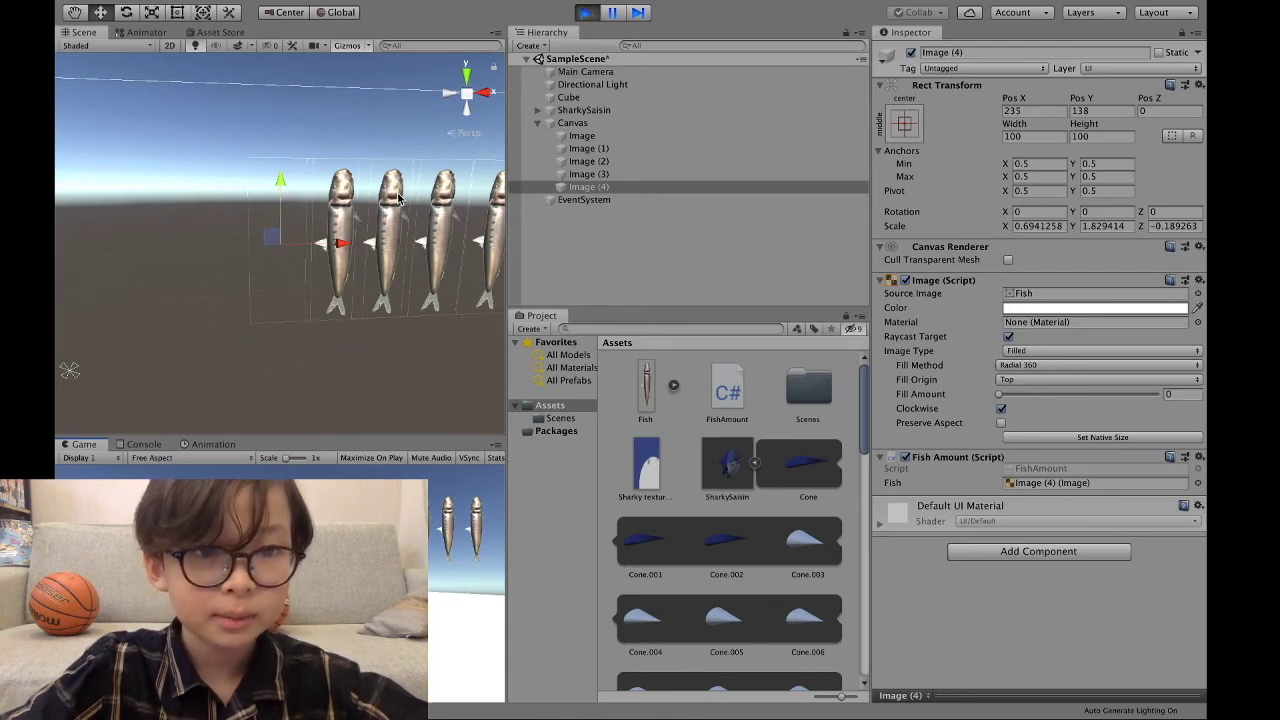
left_click(588, 13)
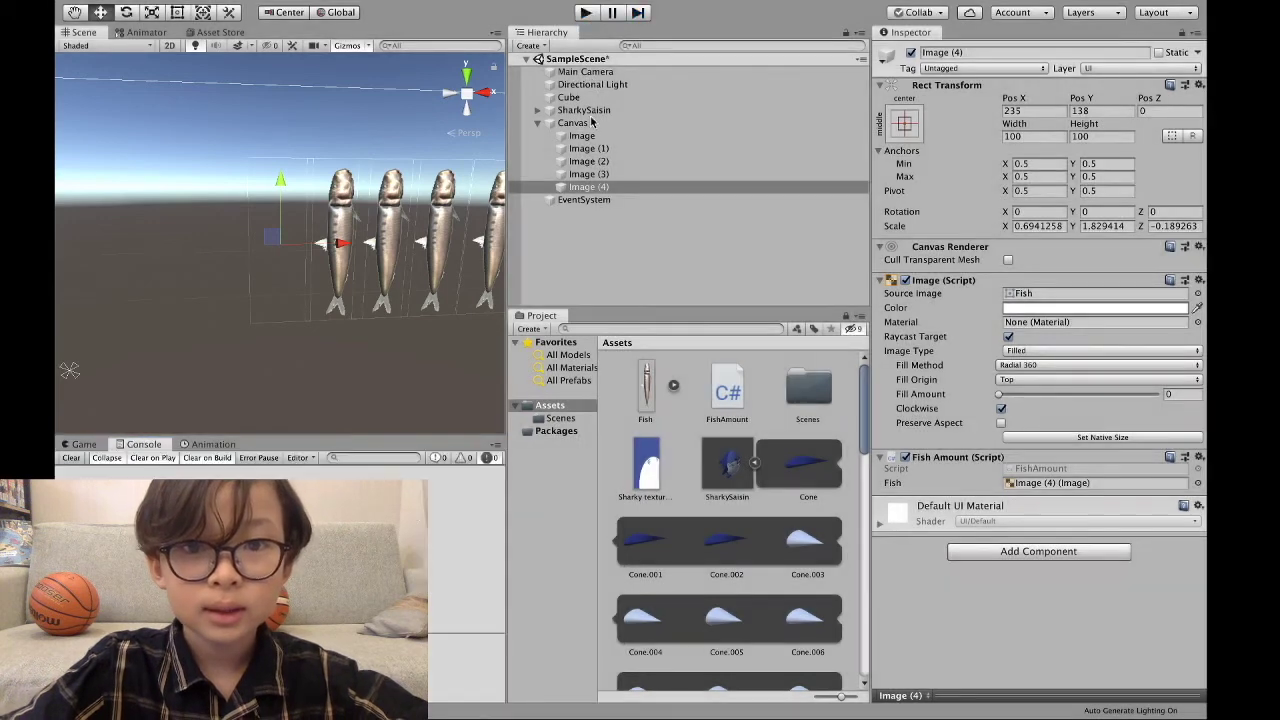
Step: Add a new FishAmount1 script component to the Image (3) fish
left_click(585, 174)
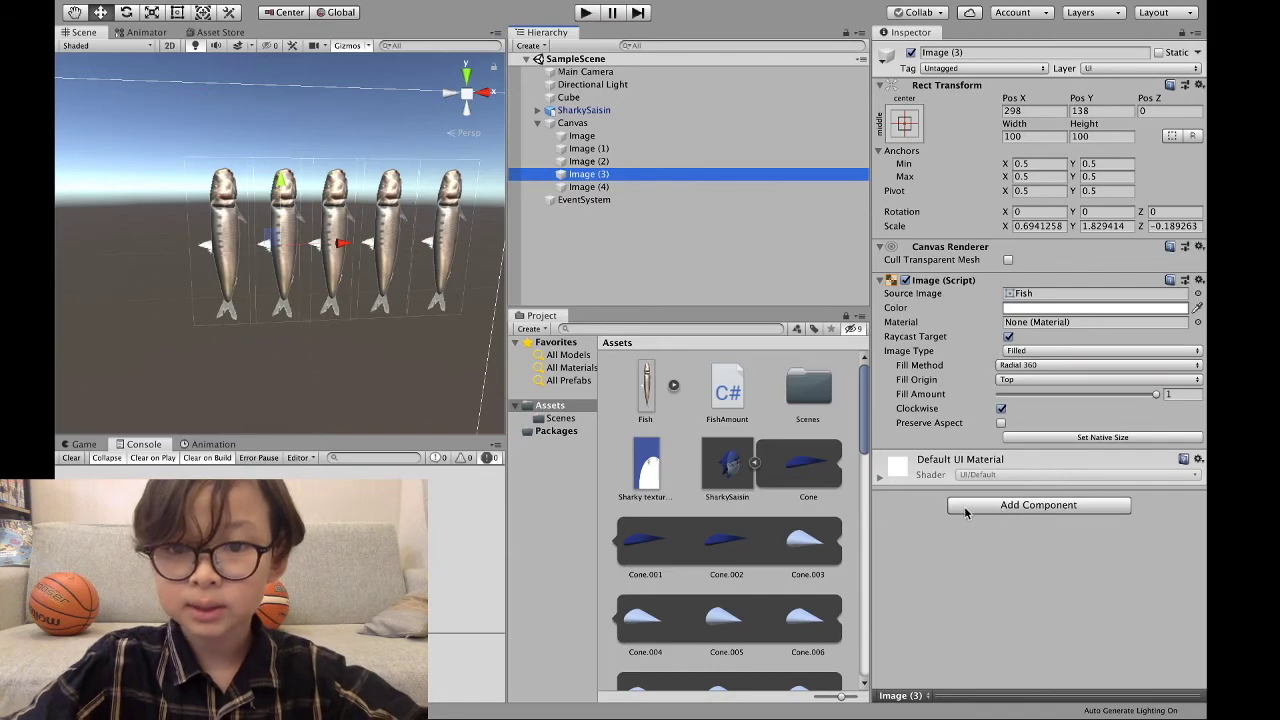
left_click(963, 509)
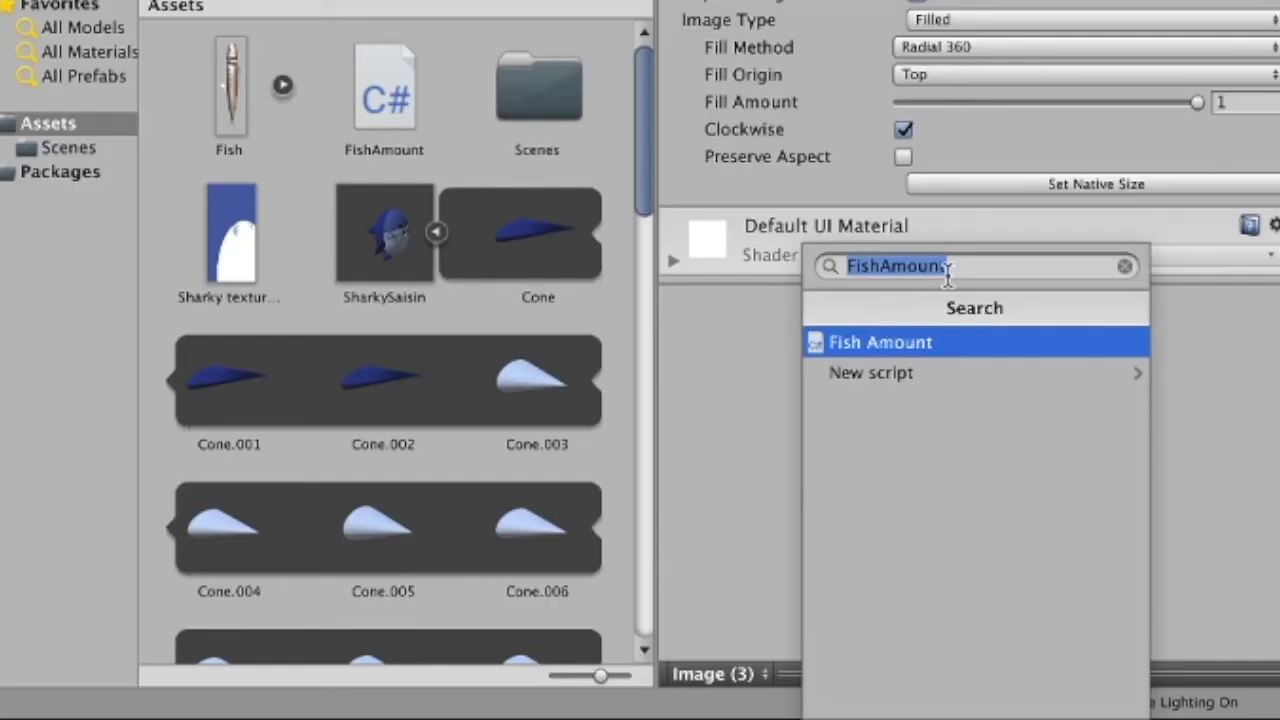
left_click(1024, 481)
type("1")
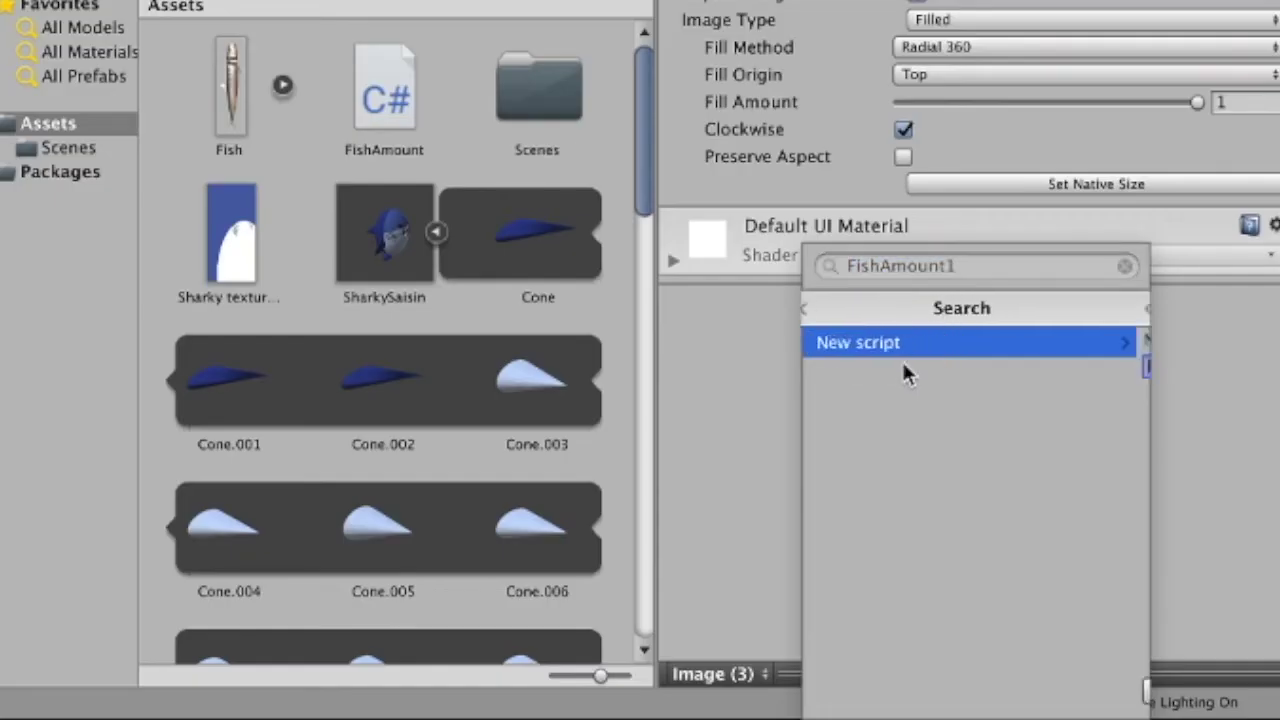
key("Return")
key("Return")
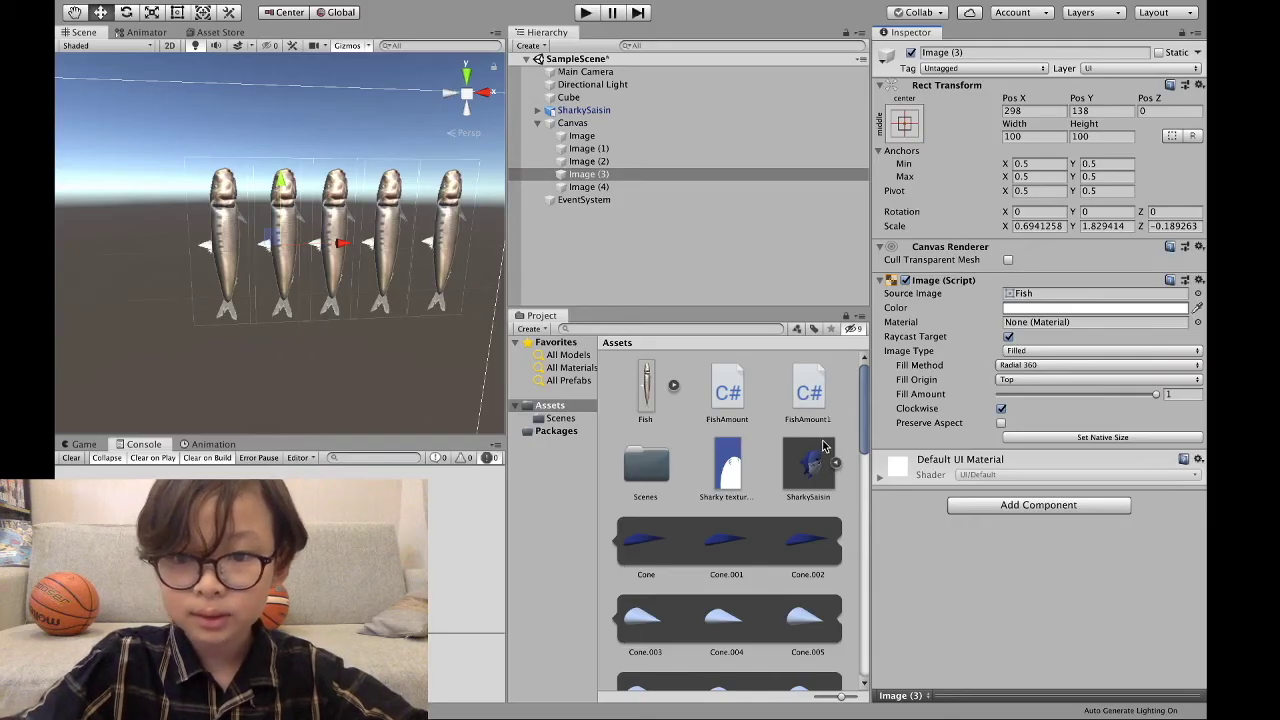
Step: Open FishAmount1 full-screen in Sublime Text and begin a public field inside the class
mouse_move(806, 400)
left_mouse_down()
mouse_move(800, 712)
mouse_move(732, 712)
mouse_move(713, 680)
left_mouse_up()
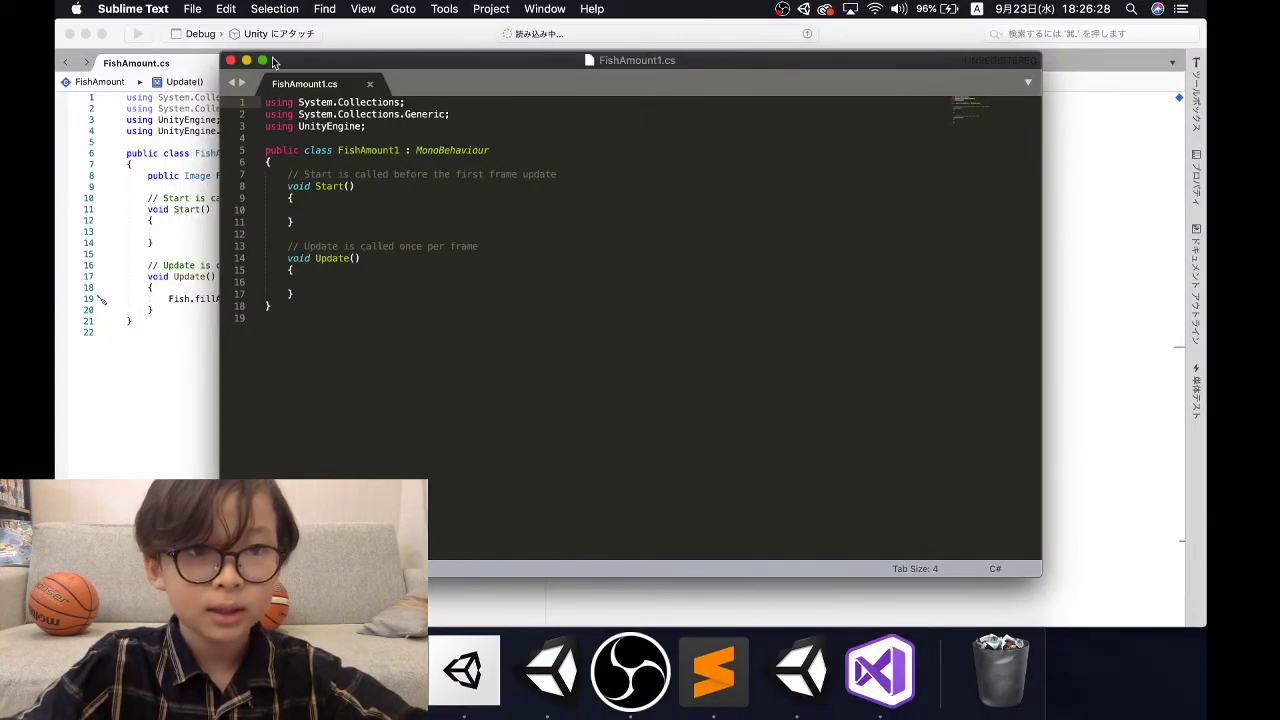
left_click(263, 60)
left_click(226, 94)
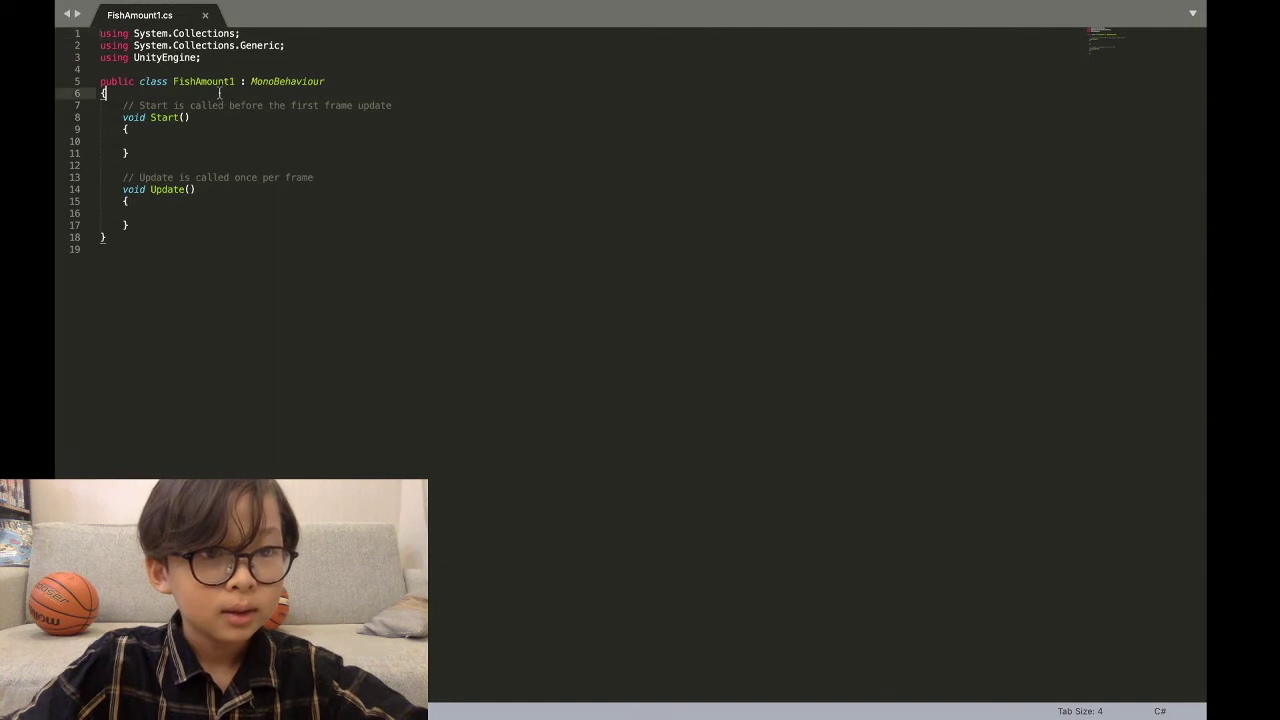
key("Return")
type("public")
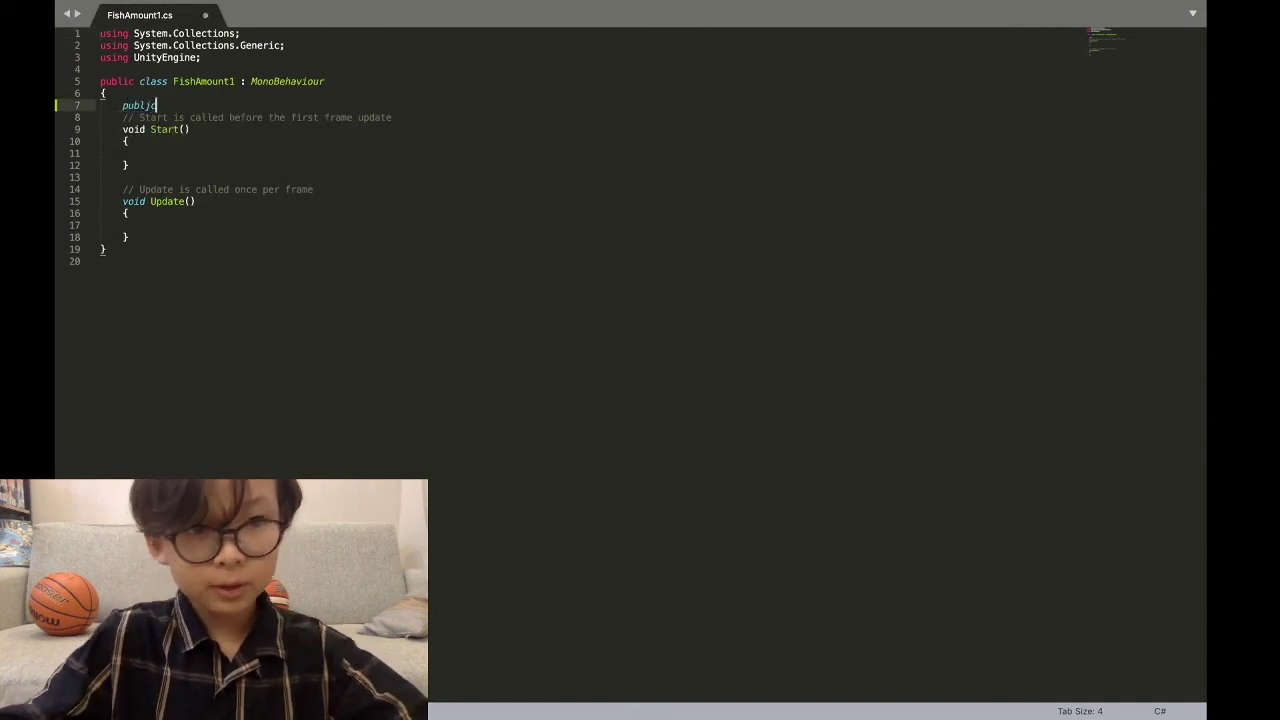
type("i")
Step: Declare a public Image Fish field in FishAmount1.cs
key("Tab")
type("Im")
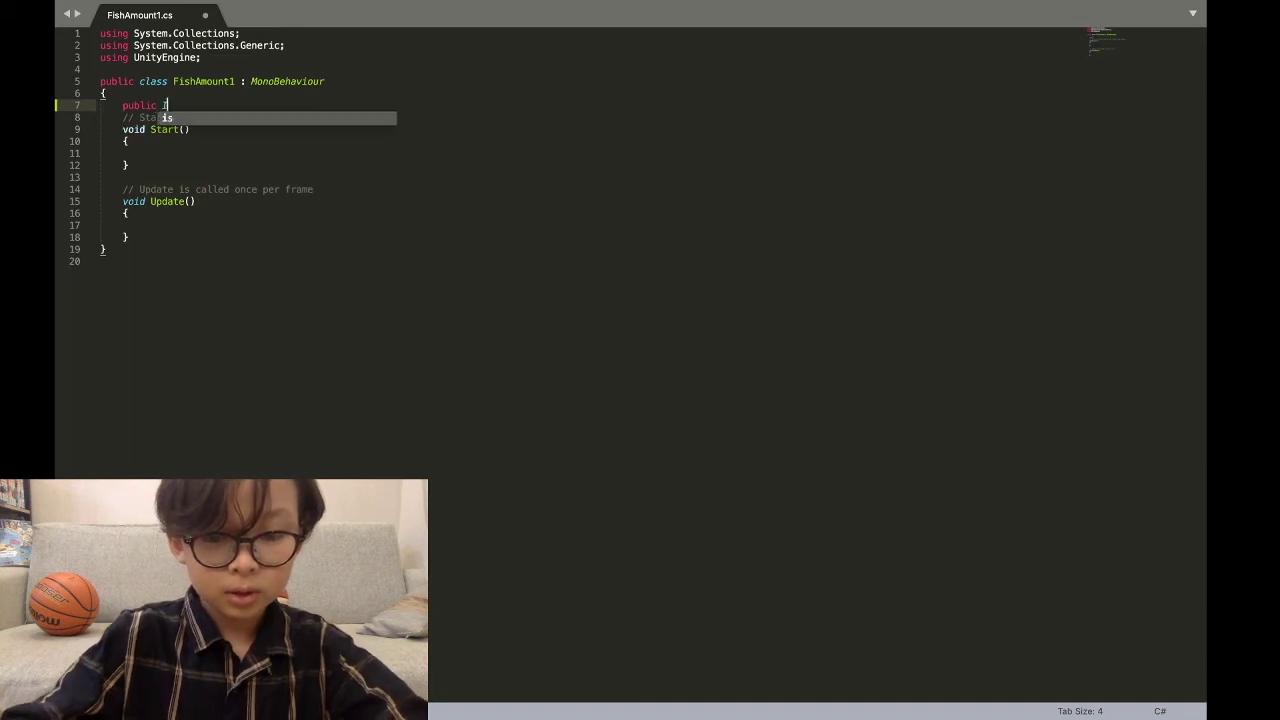
key("Tab")
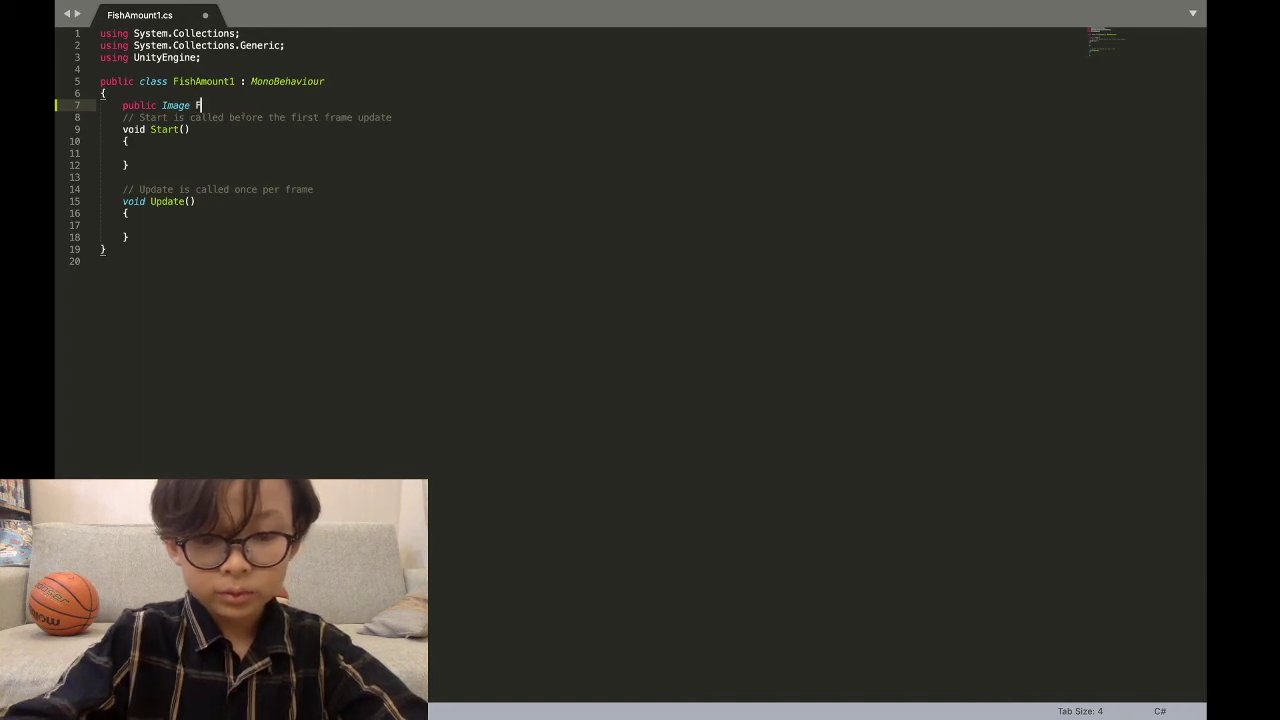
type("ishl")
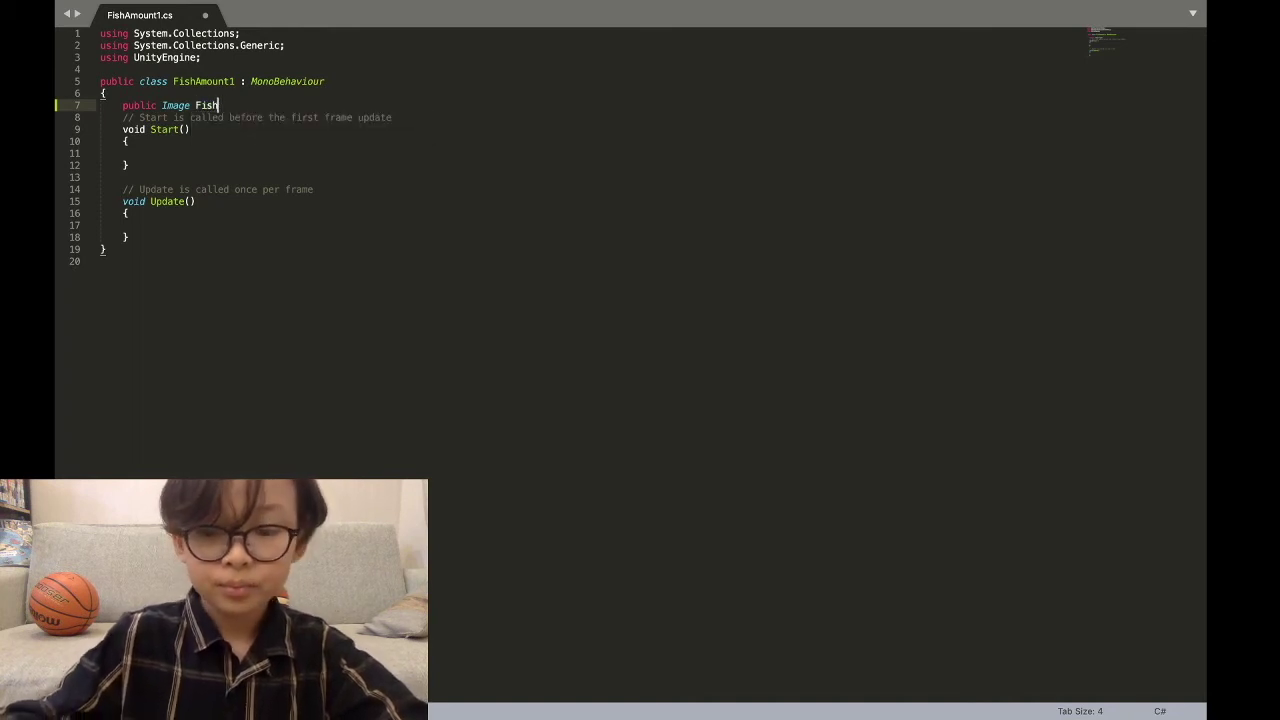
type(";")
Step: Add 'using UnityEngine.UI;' below the existing using lines and save the script
left_click(248, 58)
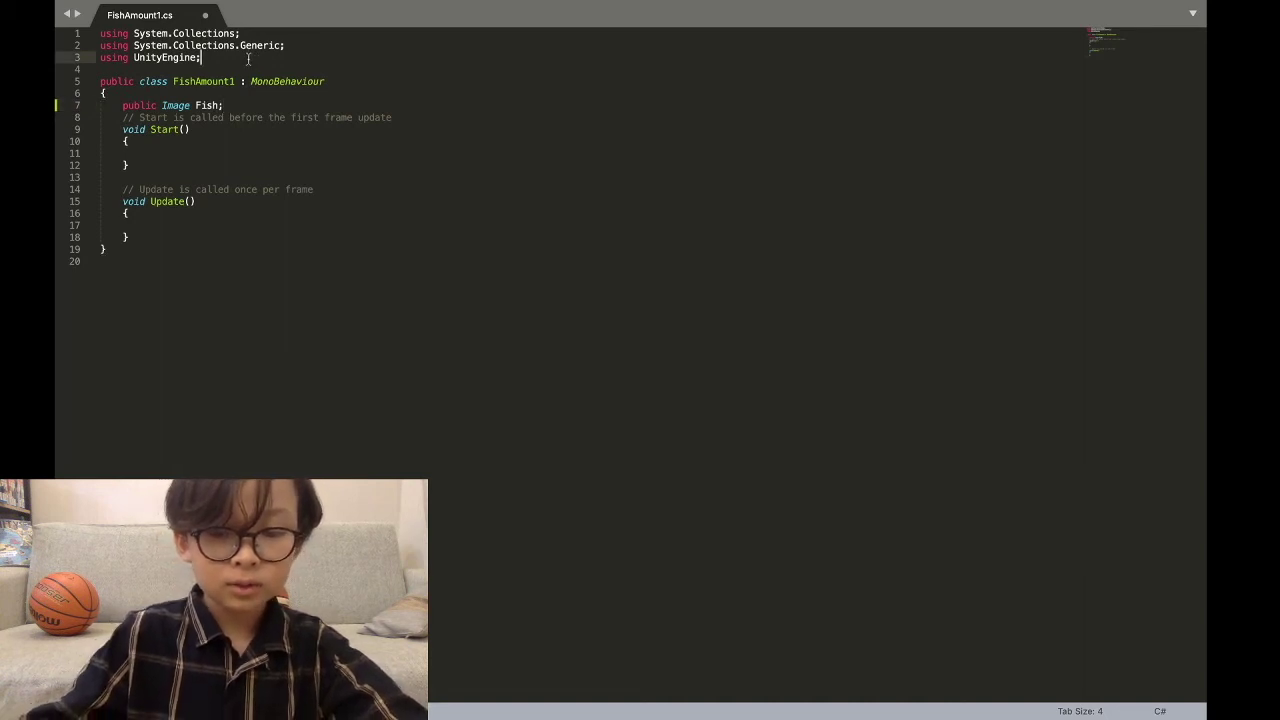
key("Return")
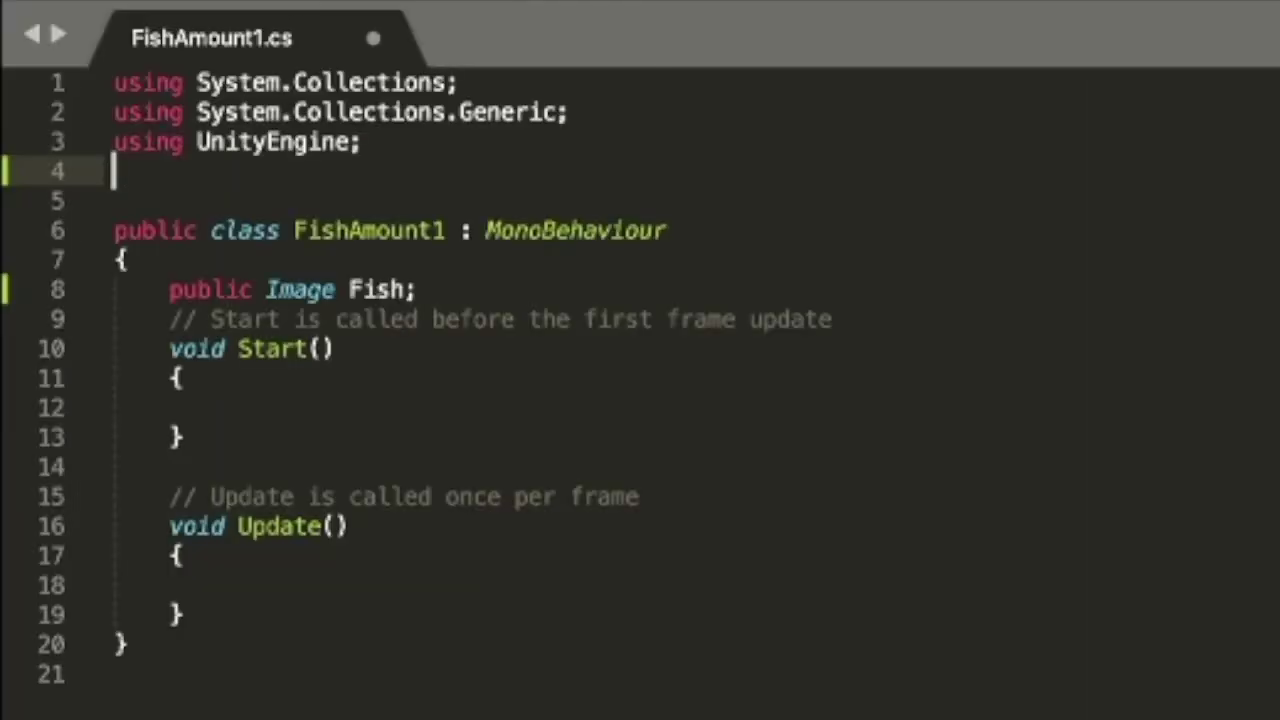
type("us")
key("Return")
type("using U")
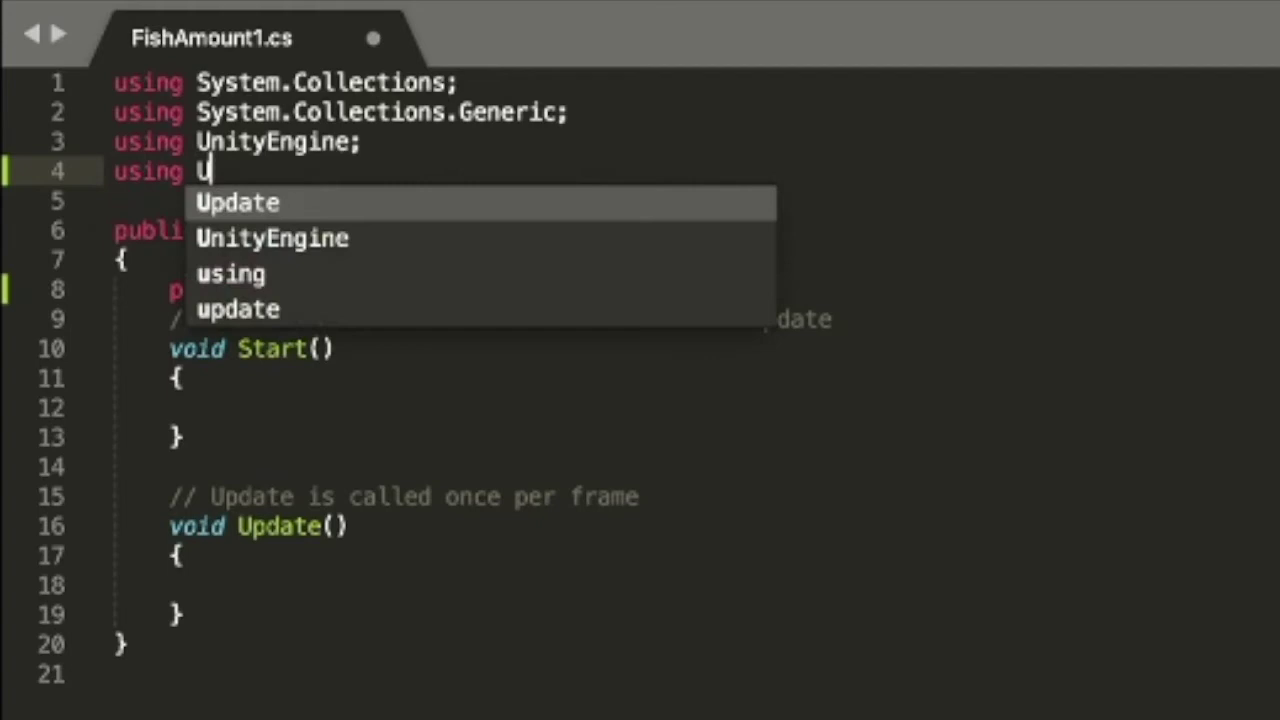
type("nityEngi")
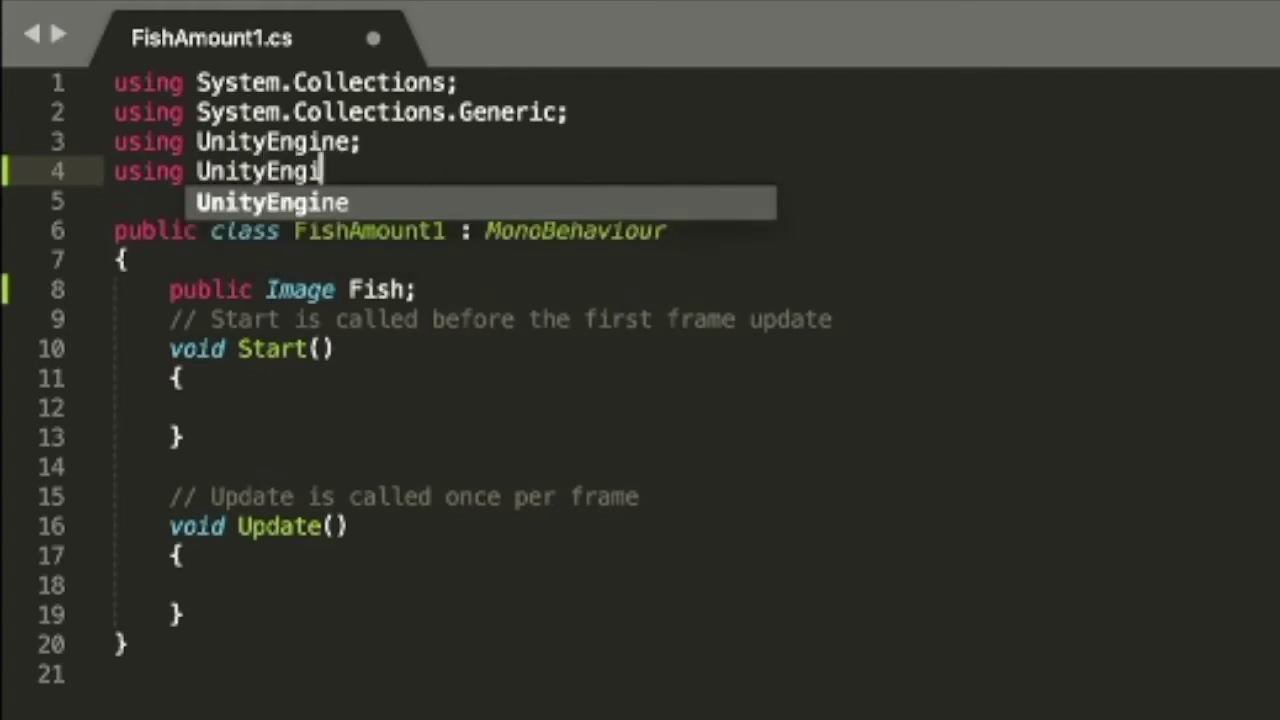
type("ne")
key("Return")
key("BackSpace")
type(".UI;")
key("ctrl+s")
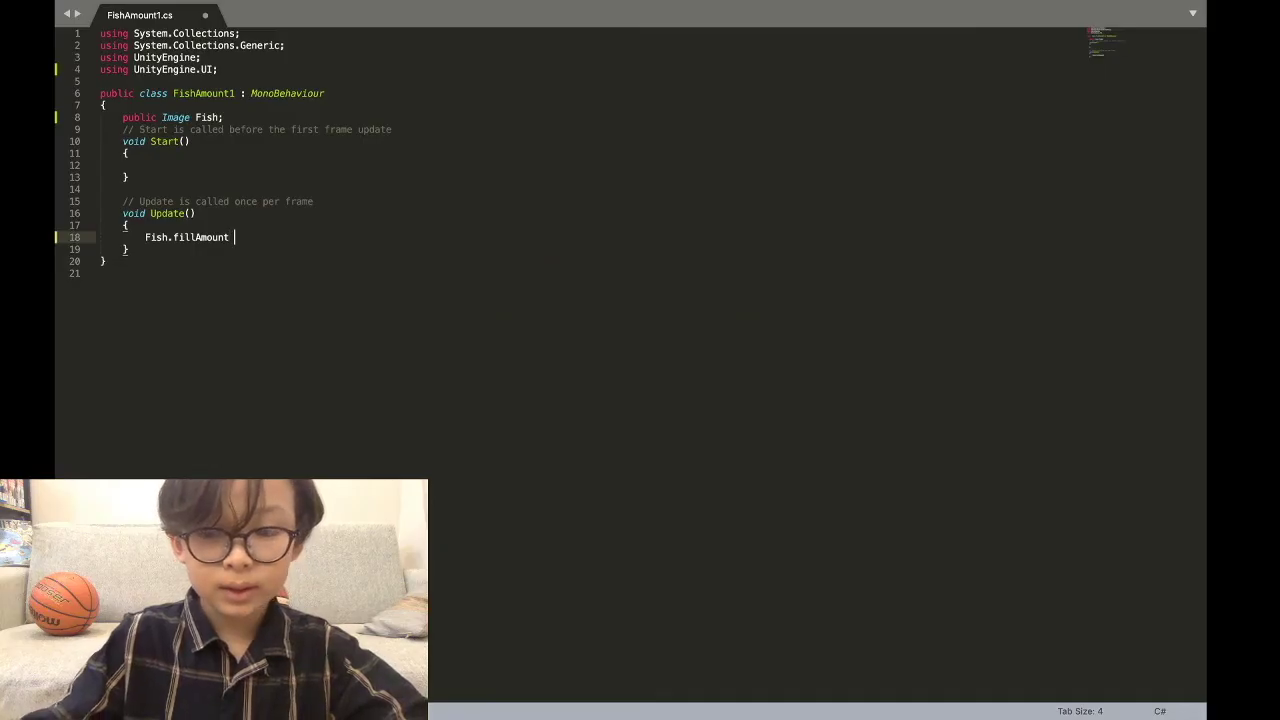
Step: Replace line 18's statement with the start of 'if (Fish.fillAmount ==' in Update
key("super+BackSpace")
type("if")
key("Escape")
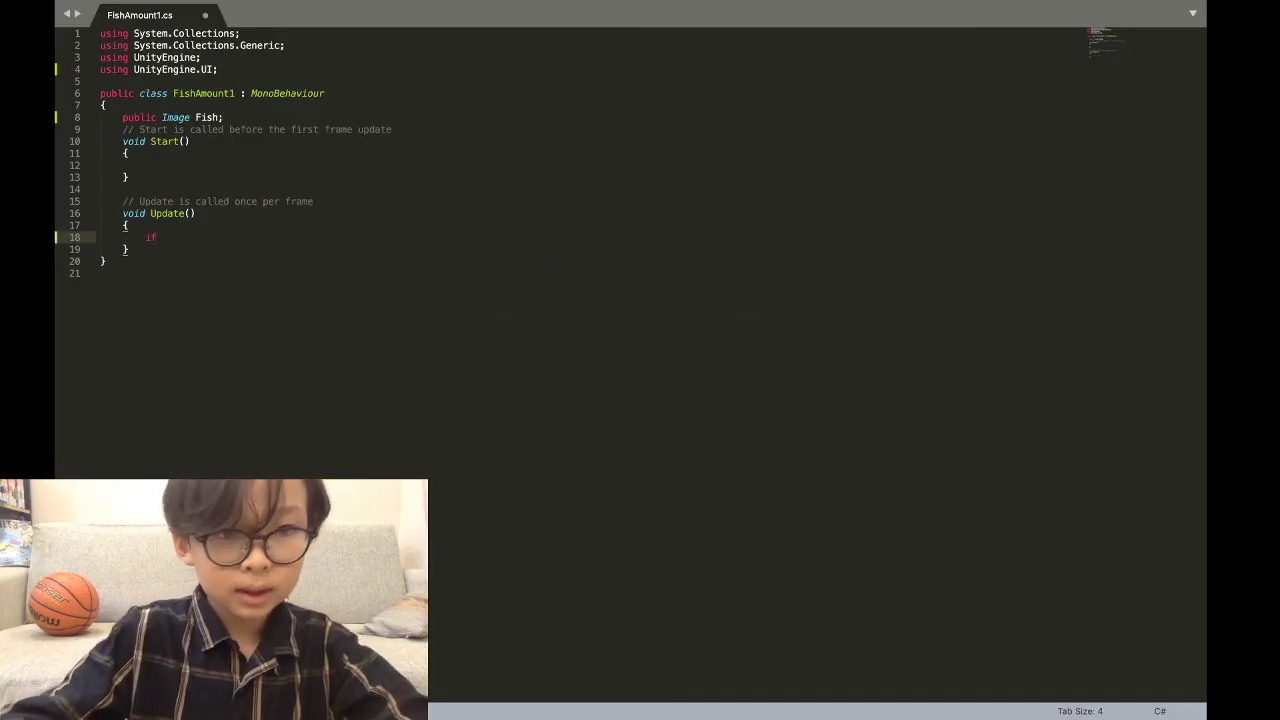
type("(")
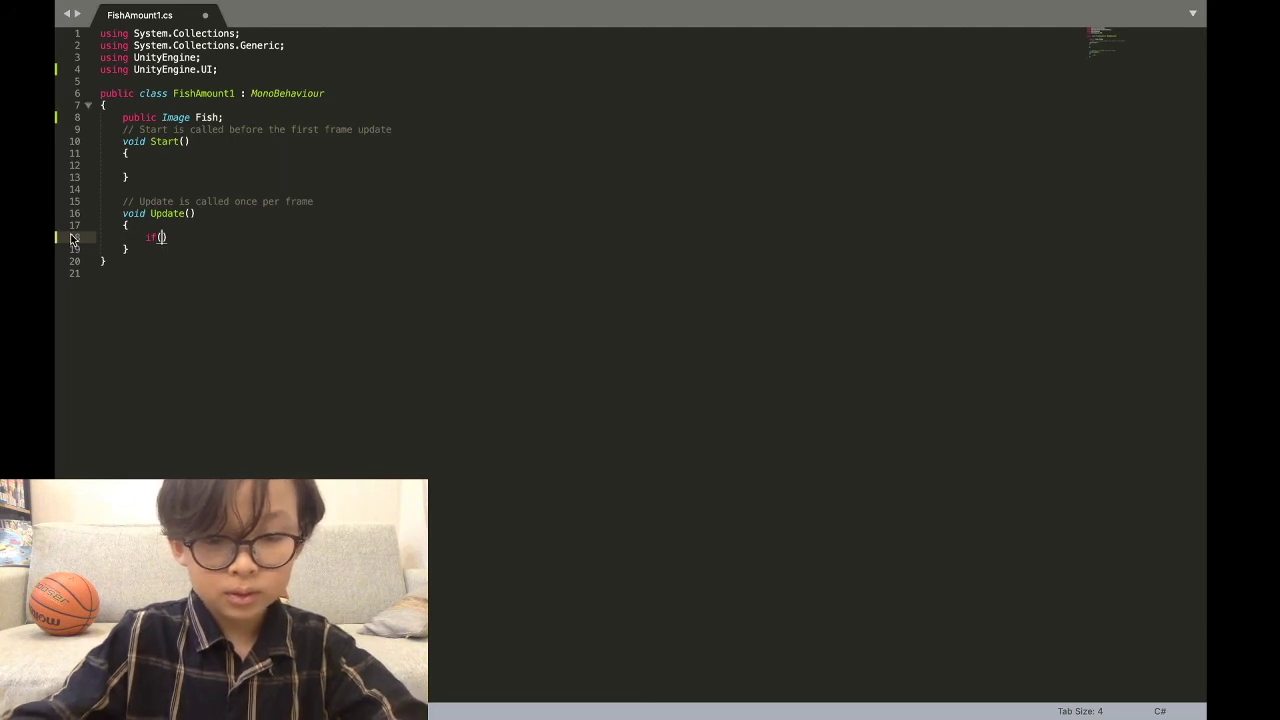
type("Fish.fillAmount ")
type("==")
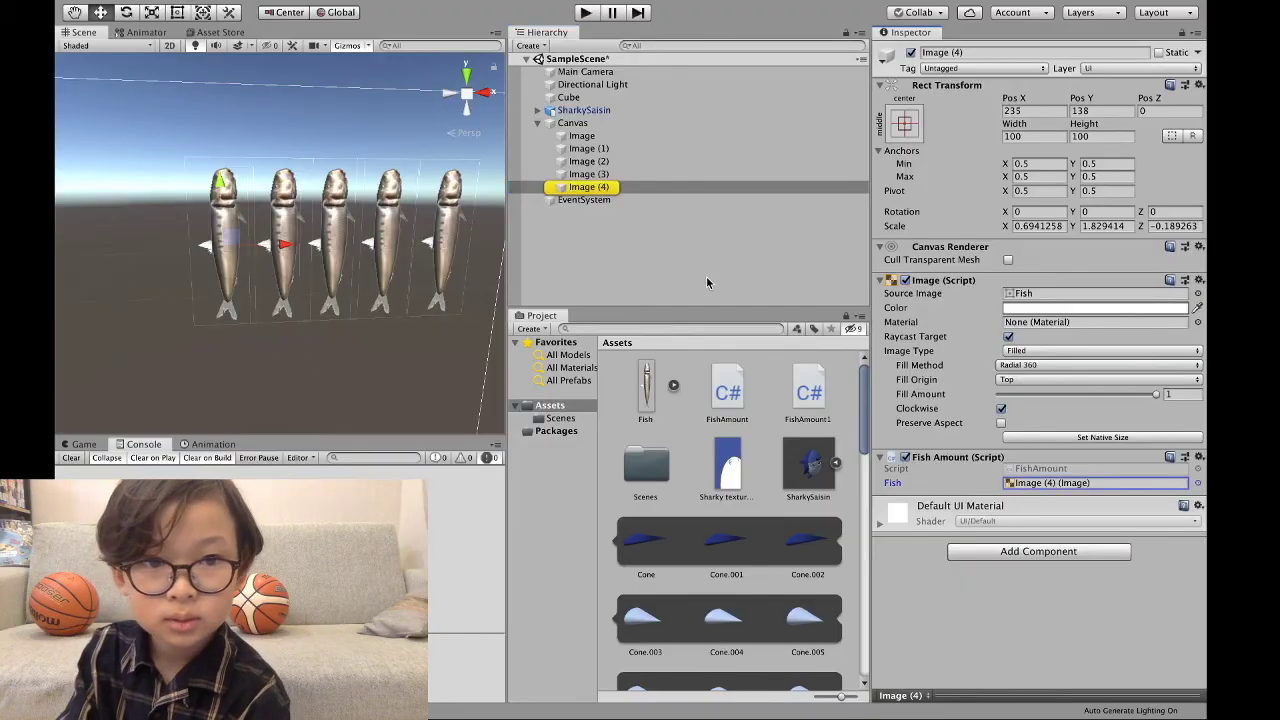
Step: Set Image (3)'s Fish Amount 1 to watch Image (4) and drain Image (3), then play-test
left_click(680, 174)
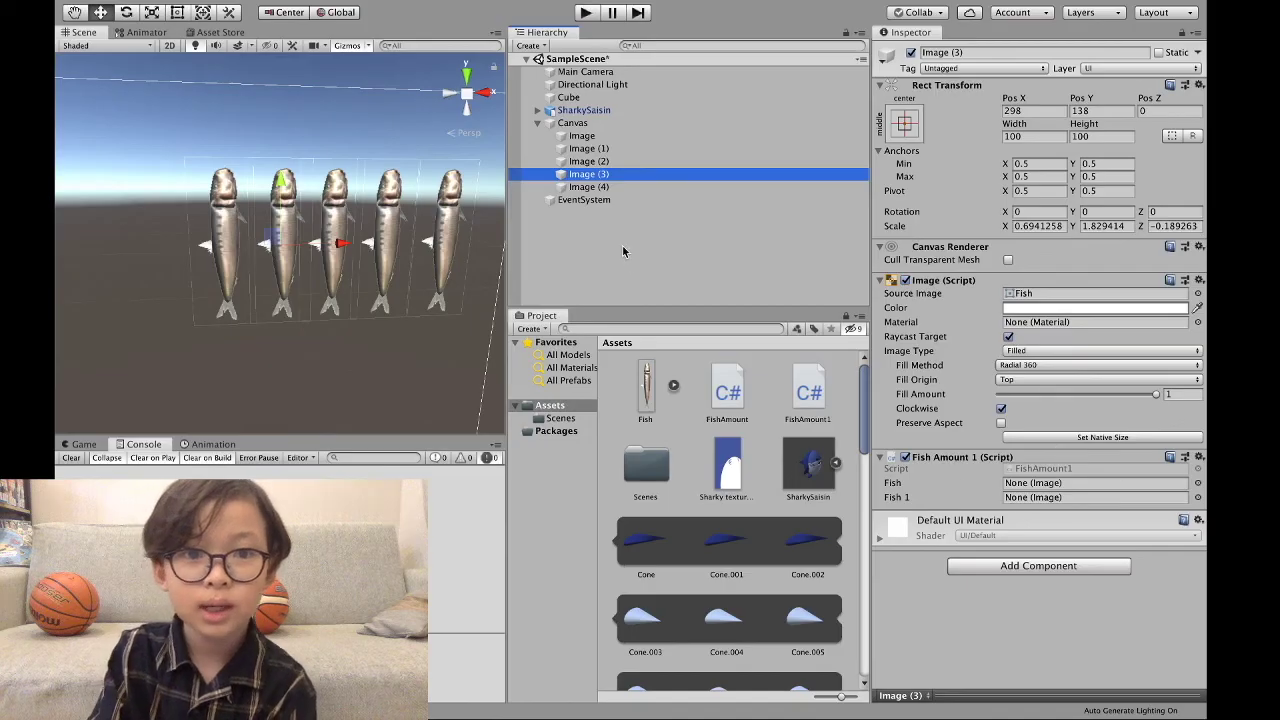
left_click_drag(619, 187, 1028, 486)
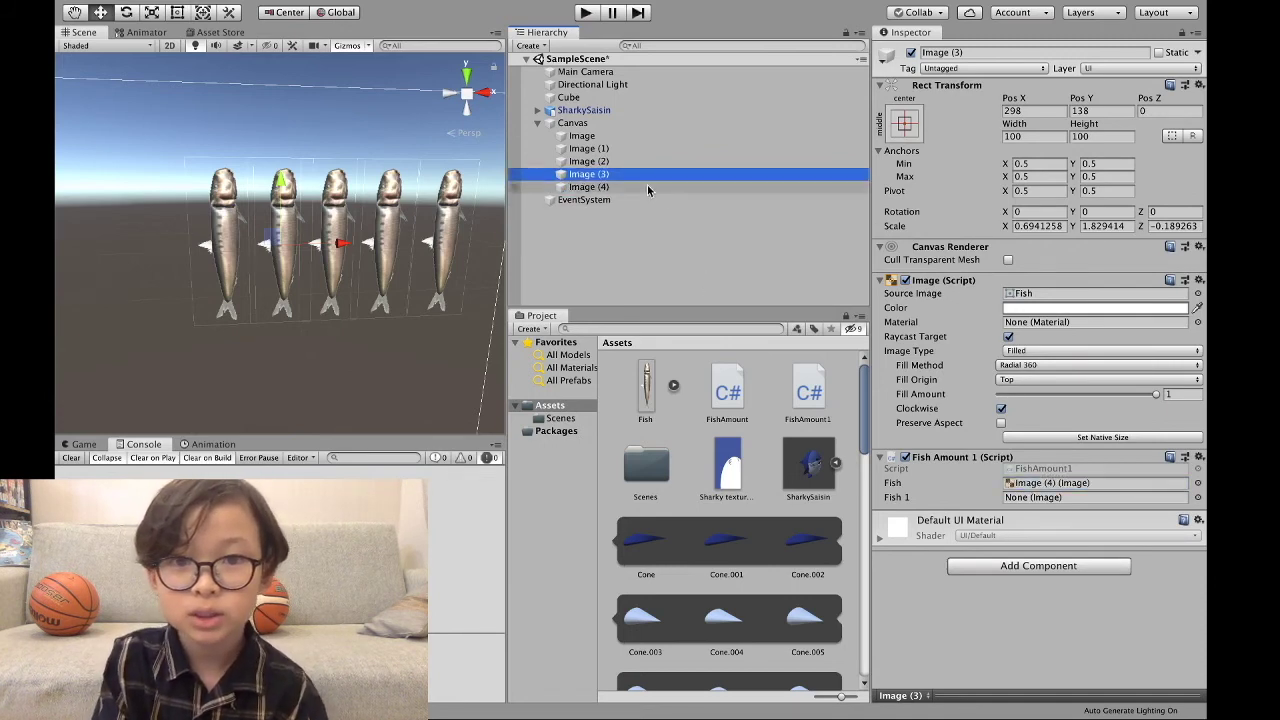
left_click_drag(626, 174, 1035, 498)
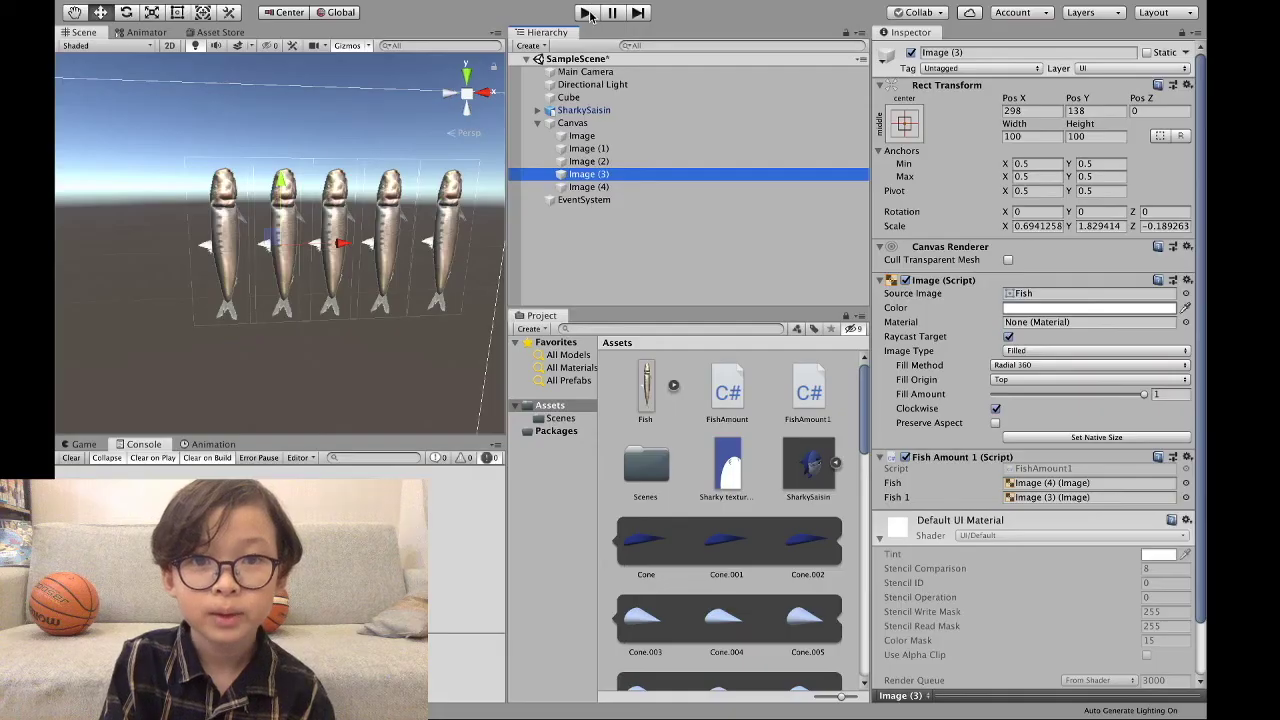
left_click(587, 13)
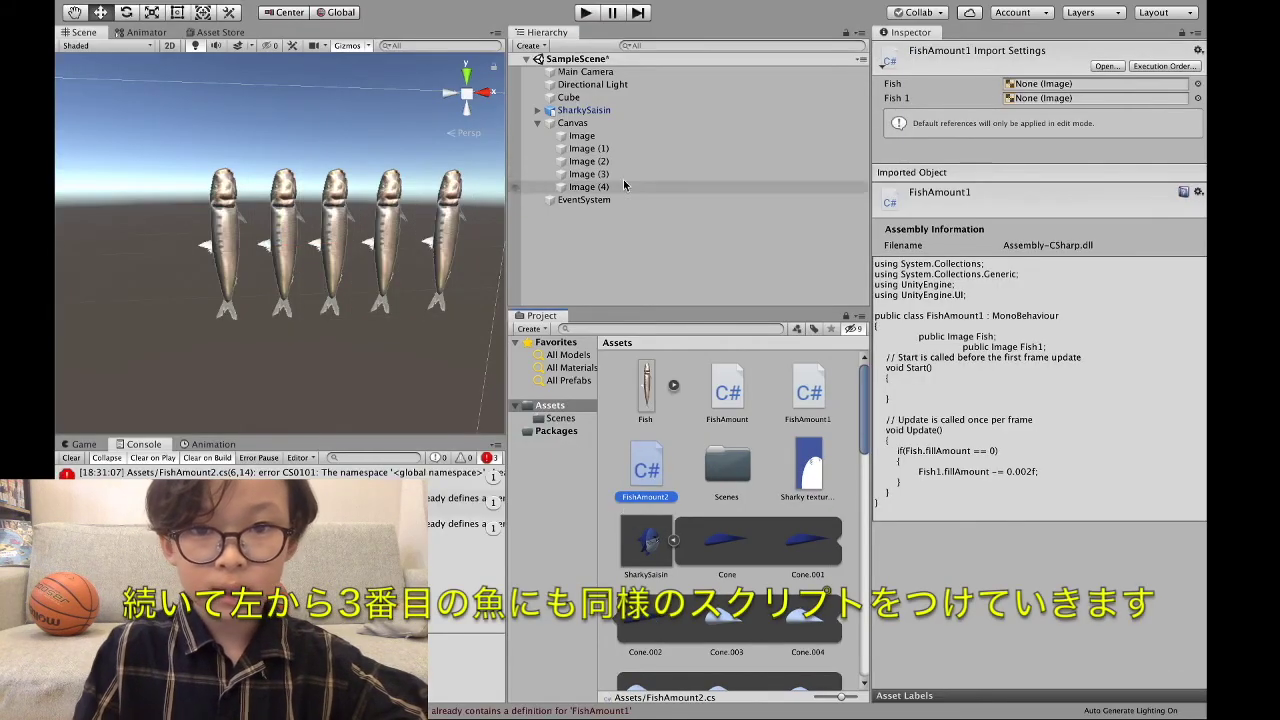
Step: Fix the FishAmount2 class name so the script can be added to Image (2)
left_click(589, 161)
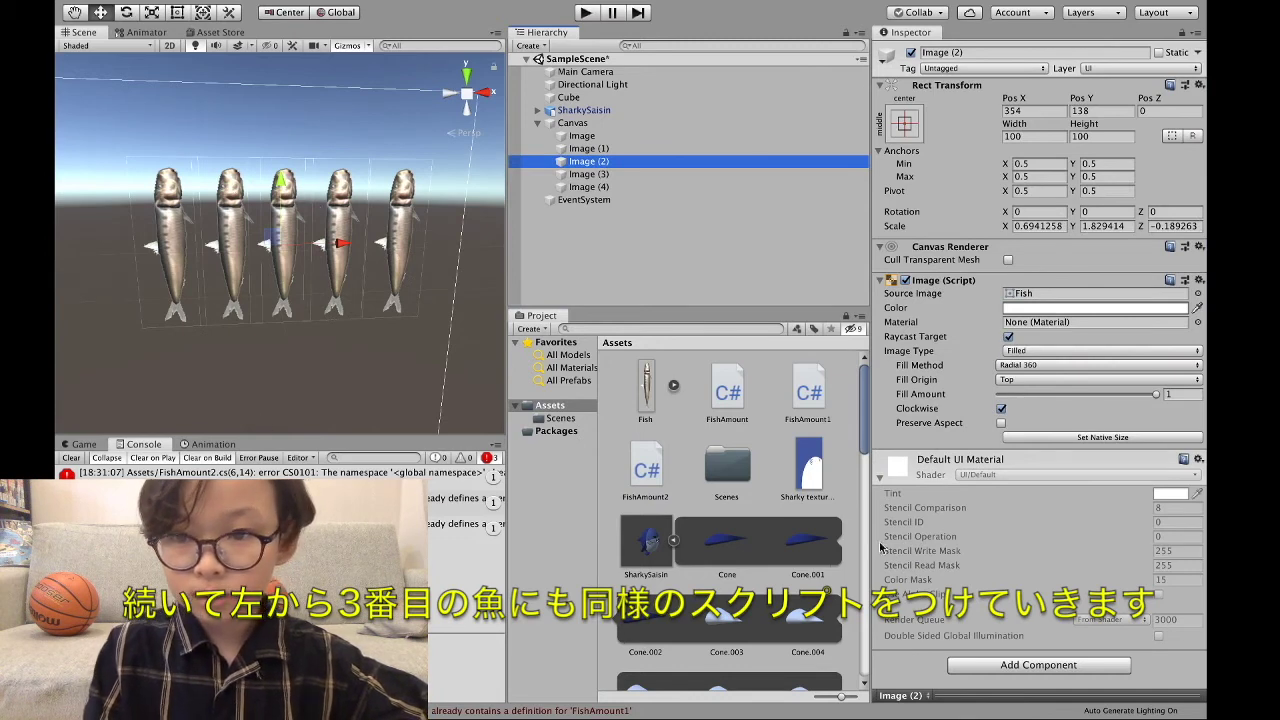
left_click_drag(646, 470, 983, 452)
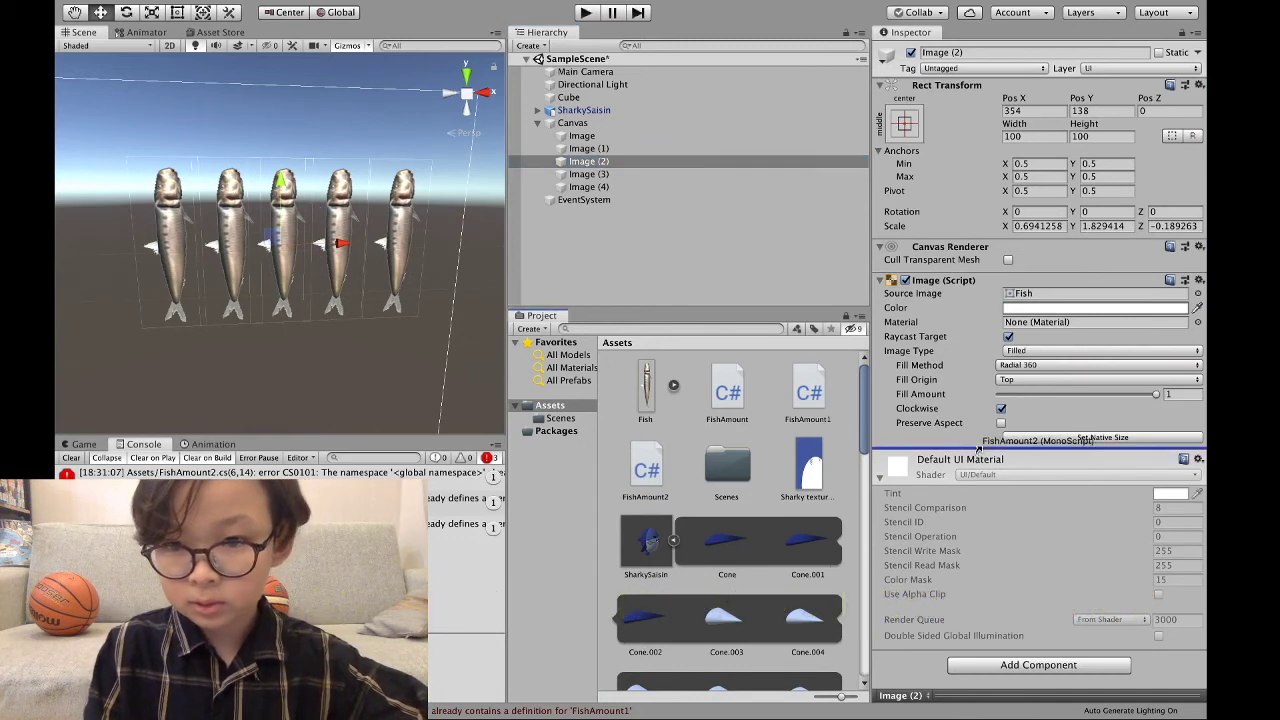
left_click(746, 246)
double_click(250, 473)
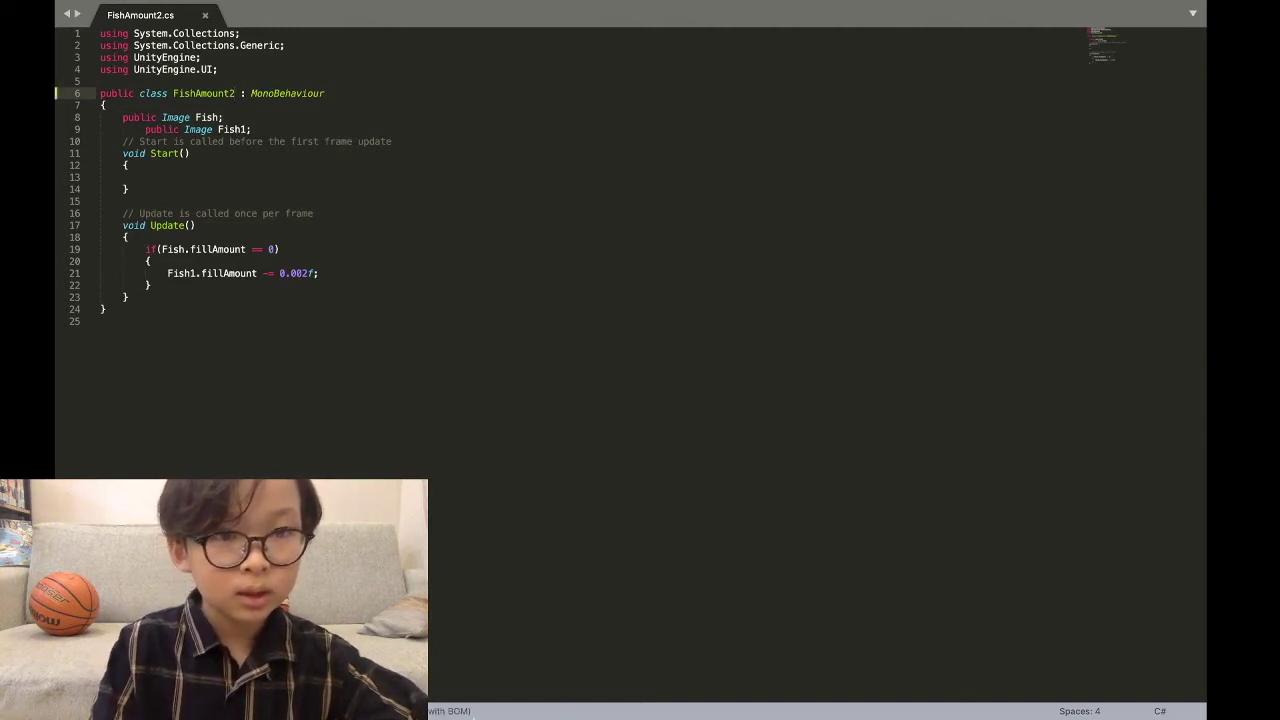
mouse_move(548, 690)
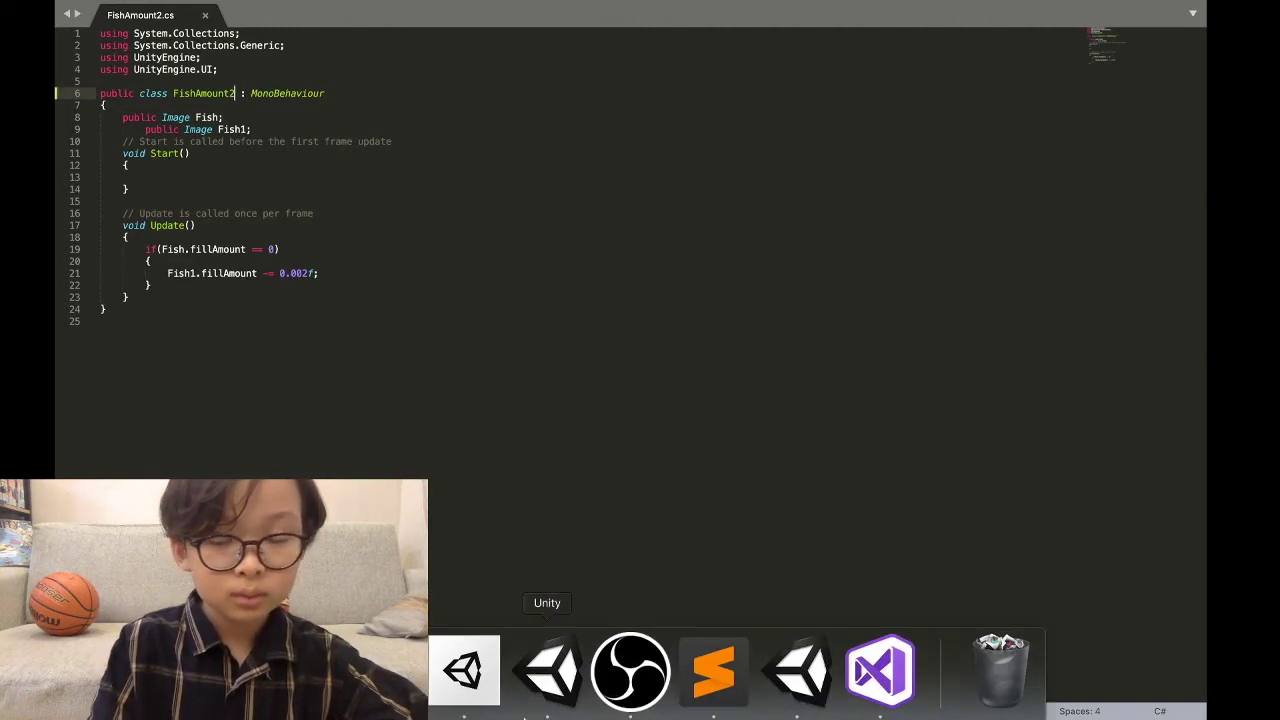
left_click(818, 683)
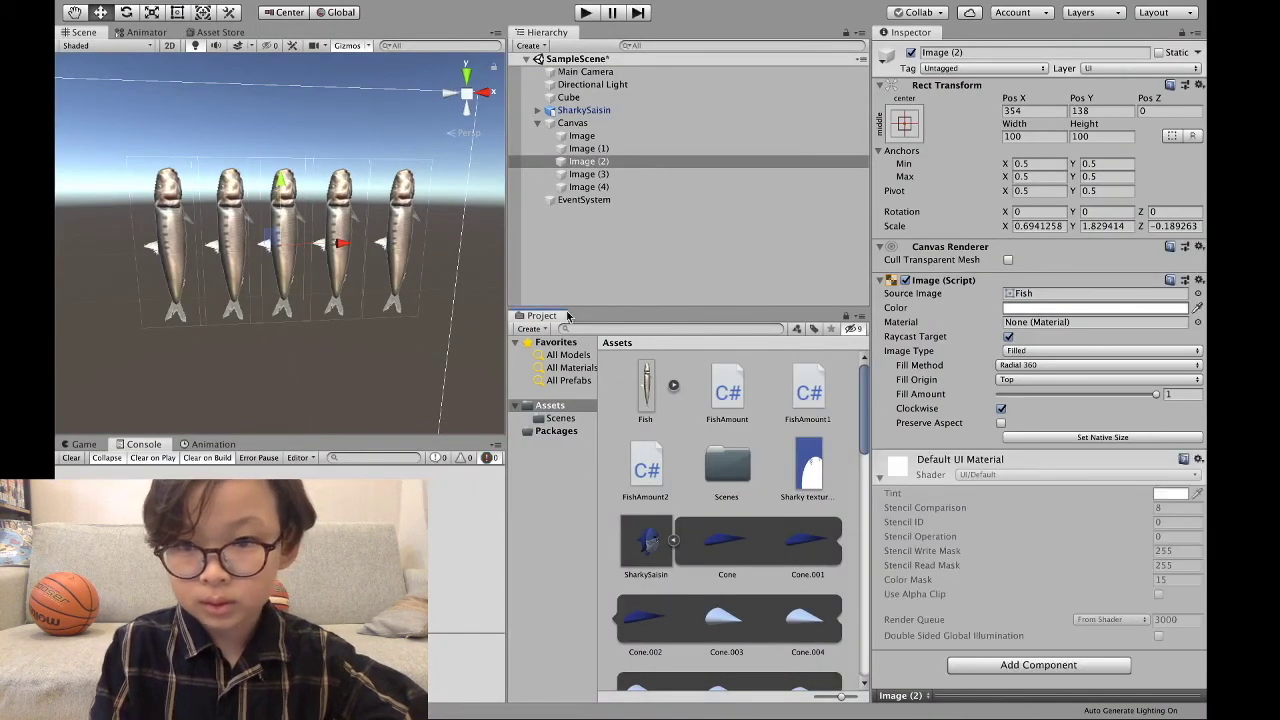
Step: Attach FishAmount2 to Image (2) with Image (3) as Fish and Image (2) as Fish 1
mouse_move(660, 500)
left_mouse_down()
mouse_move(928, 476)
mouse_move(935, 458)
left_mouse_up()
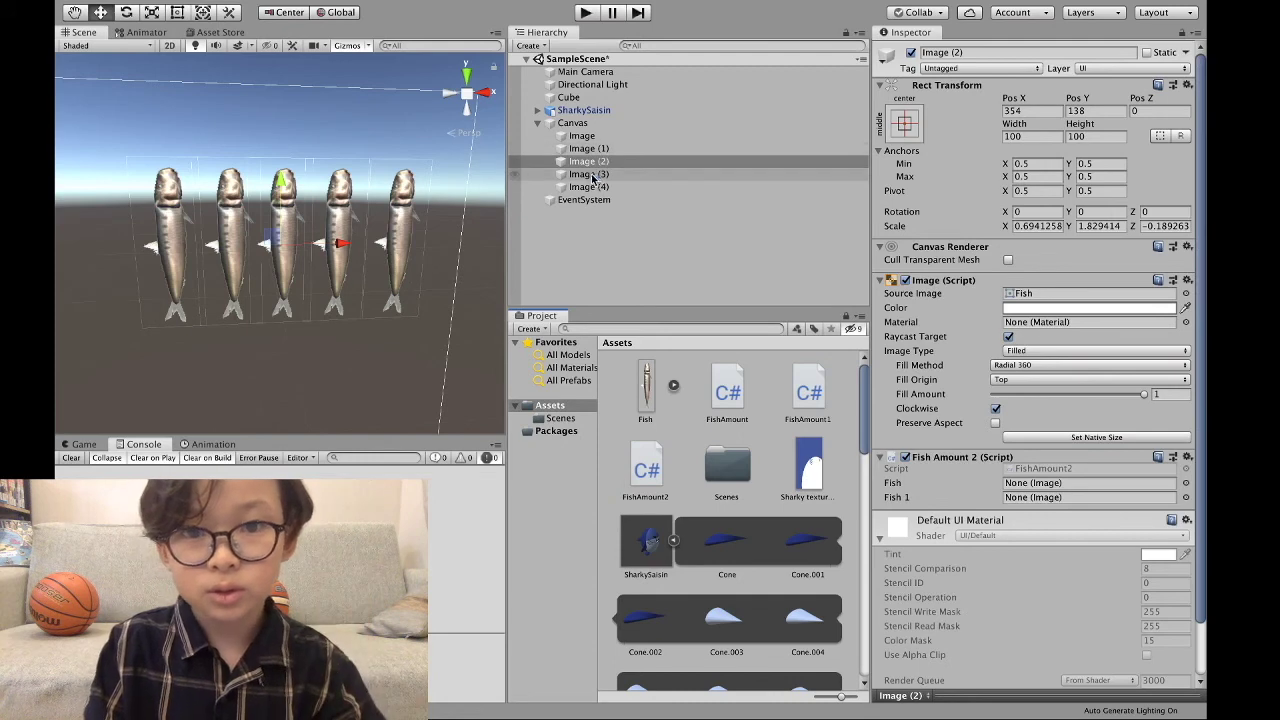
left_click_drag(593, 178, 1035, 500)
left_click_drag(1038, 488, 1012, 484)
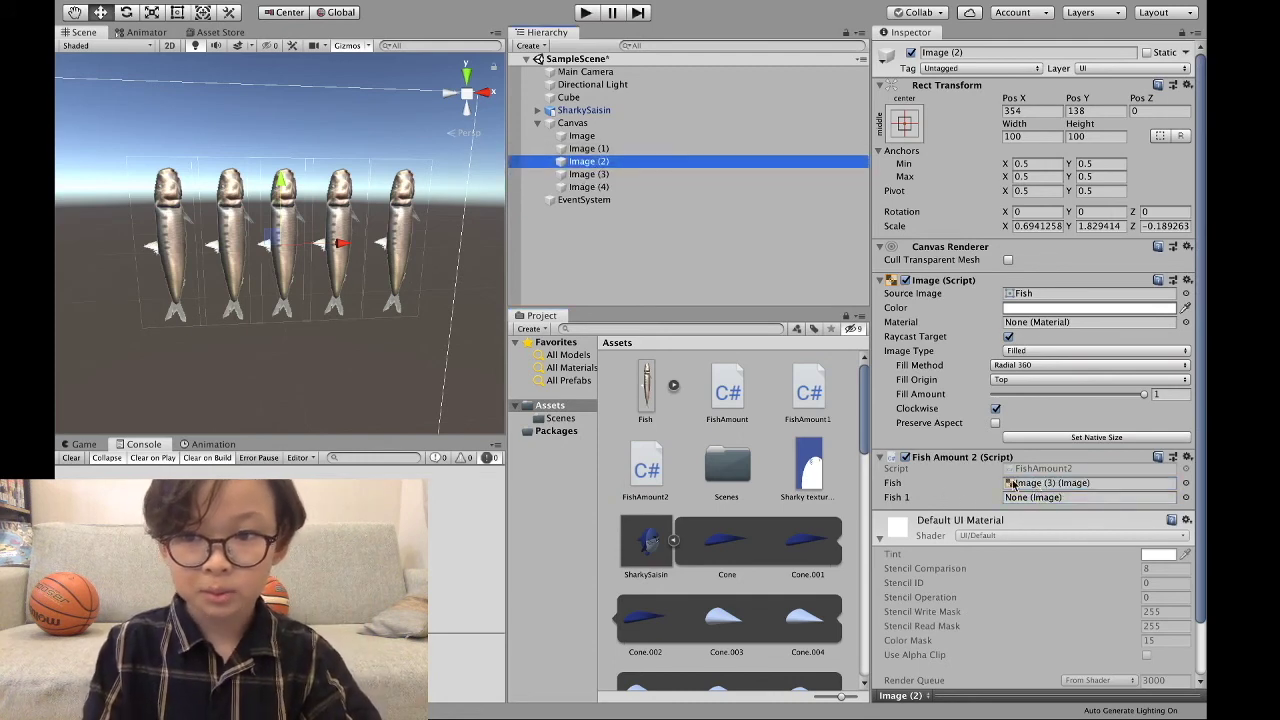
left_click_drag(608, 163, 1015, 498)
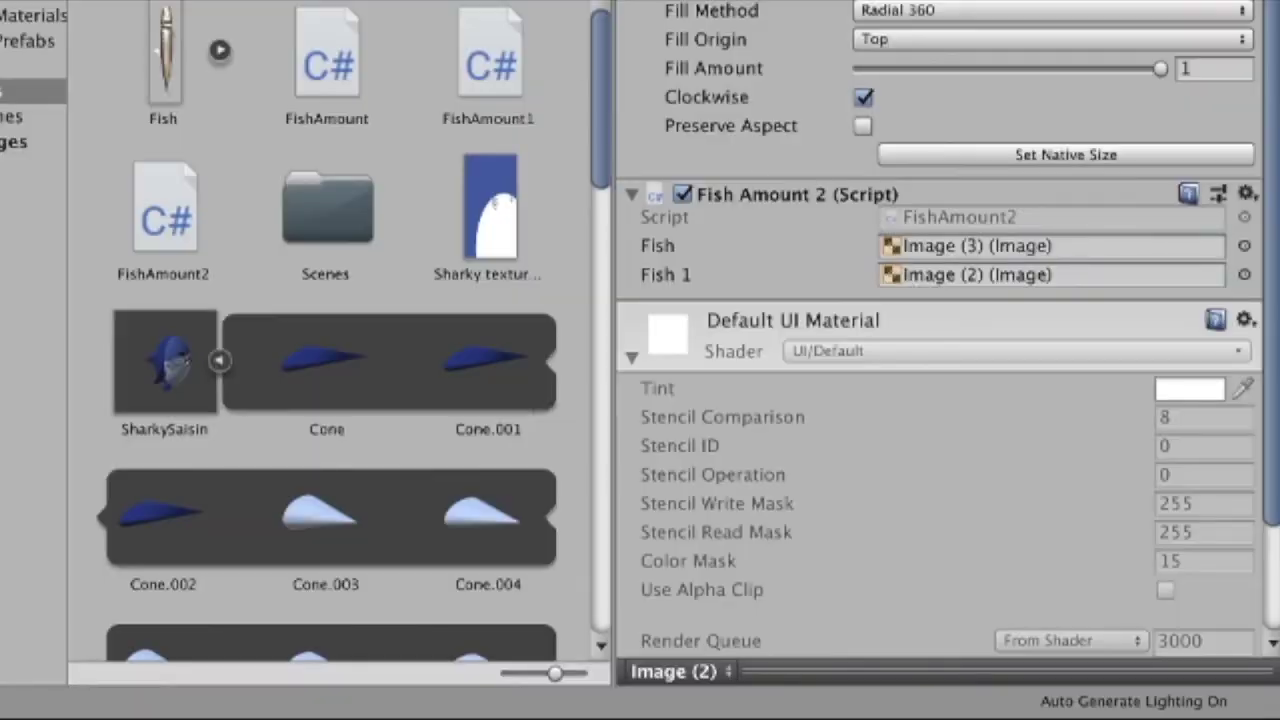
left_click(172, 225)
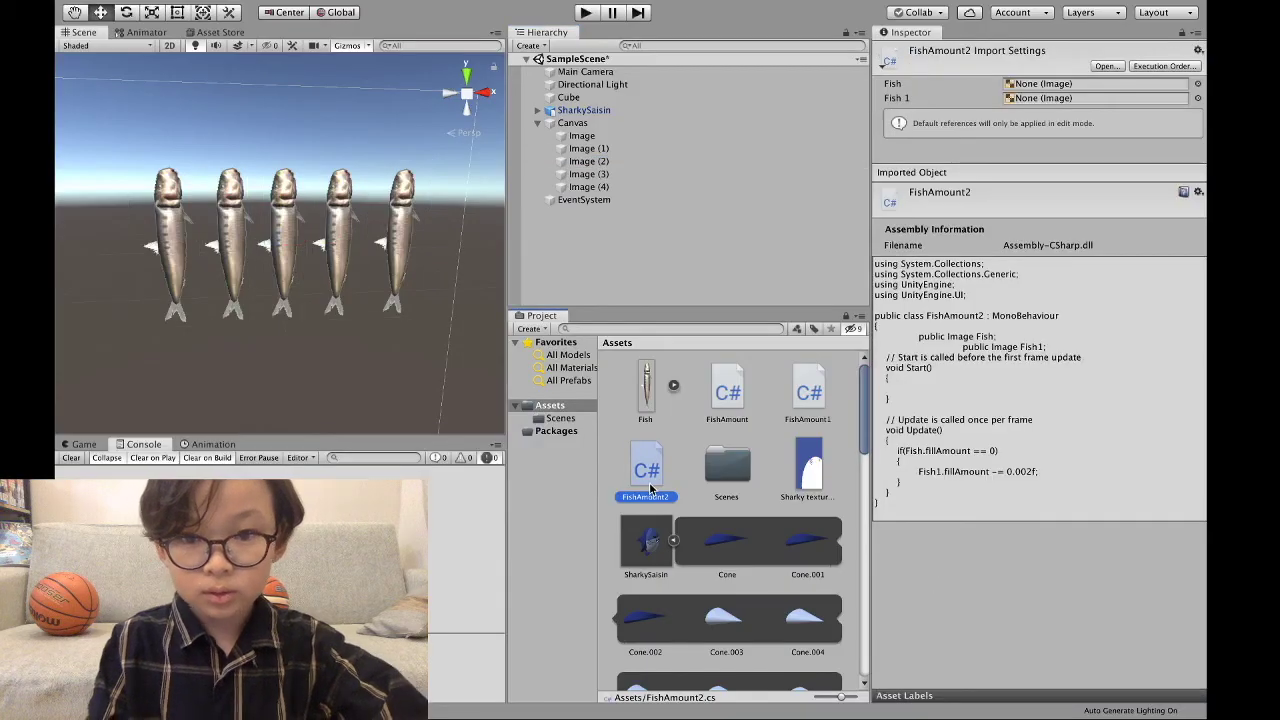
Step: Duplicate FishAmount2 as FishAmount3 and rename its class to FishAmount3
key("ctrl+d")
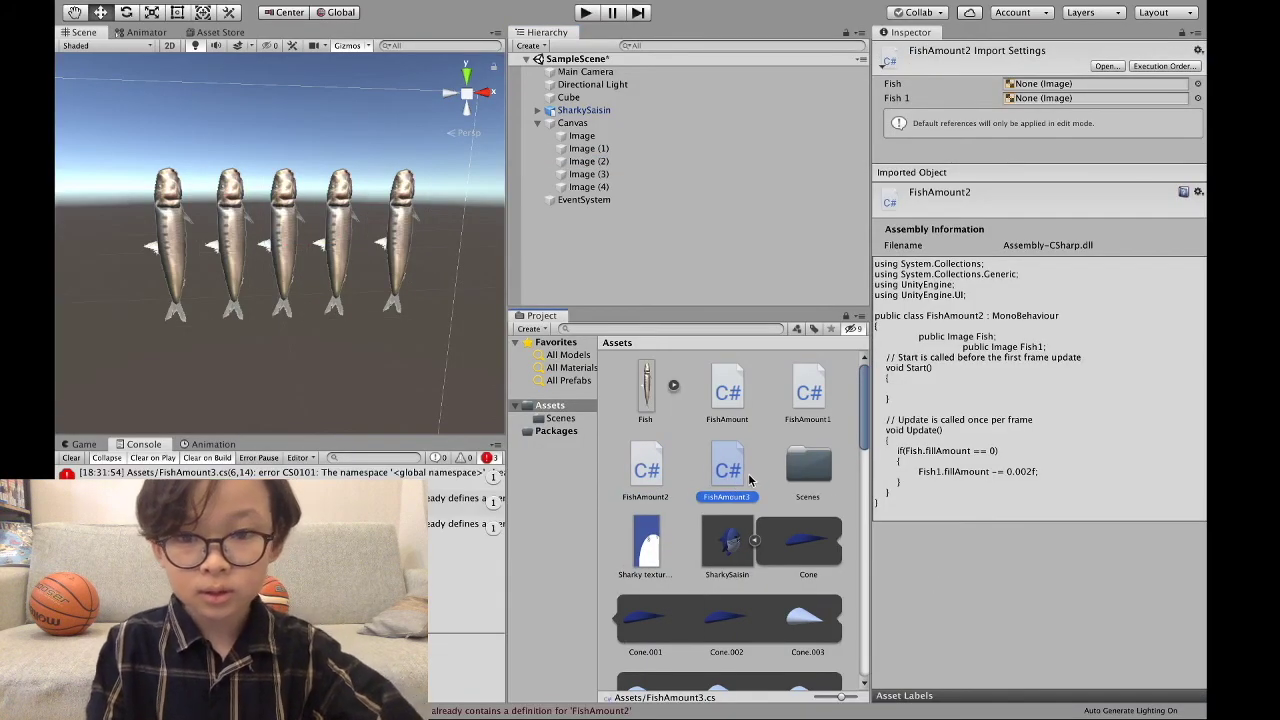
left_click(723, 666)
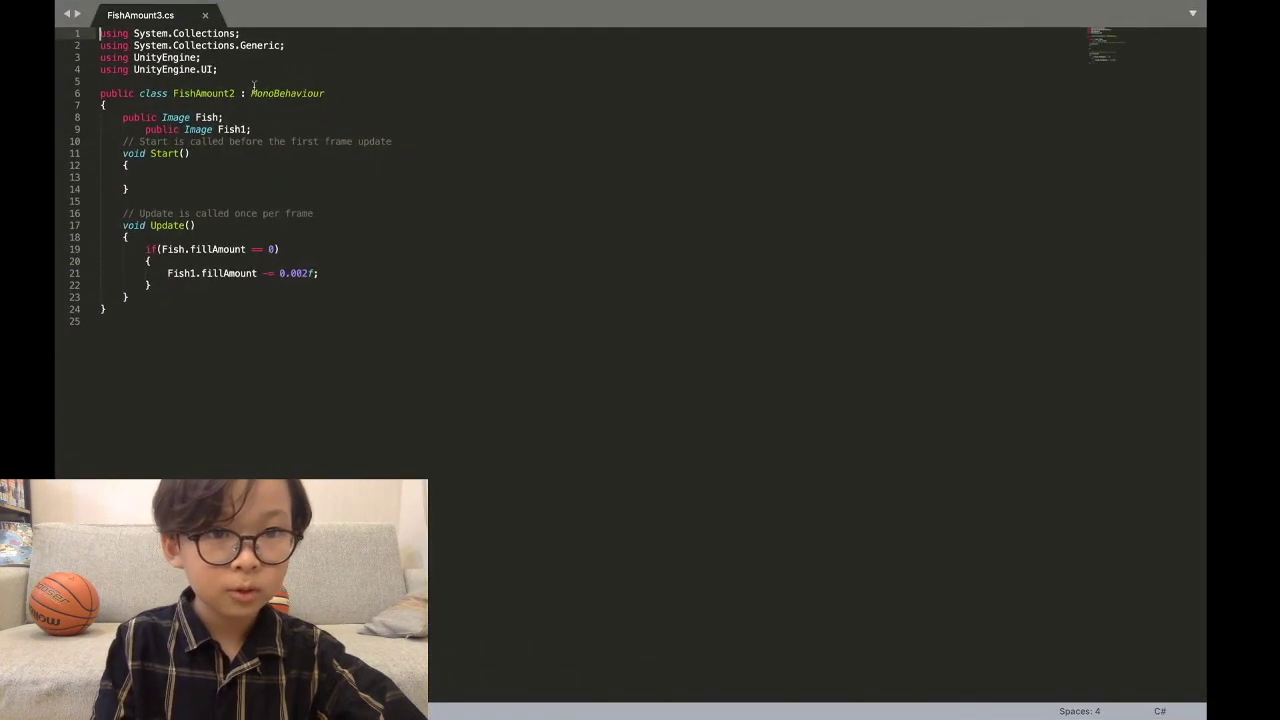
left_click(236, 93)
key("BackSpace")
type("3")
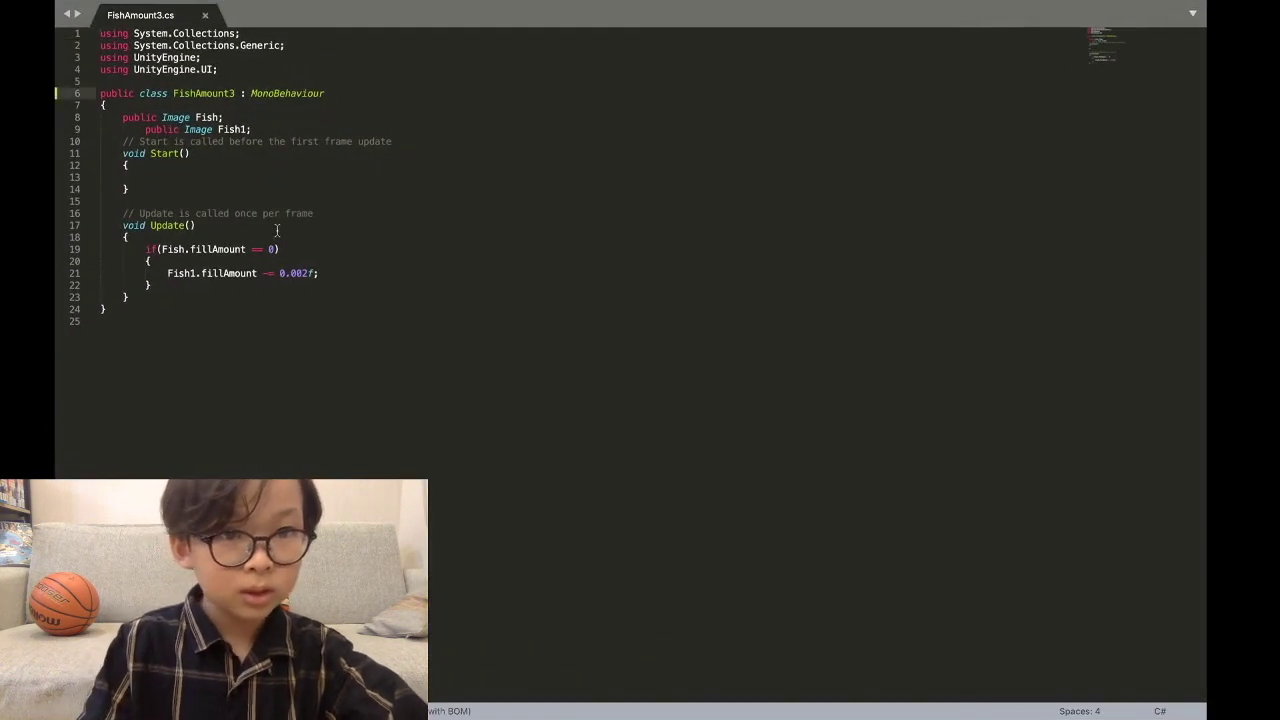
mouse_move(463, 708)
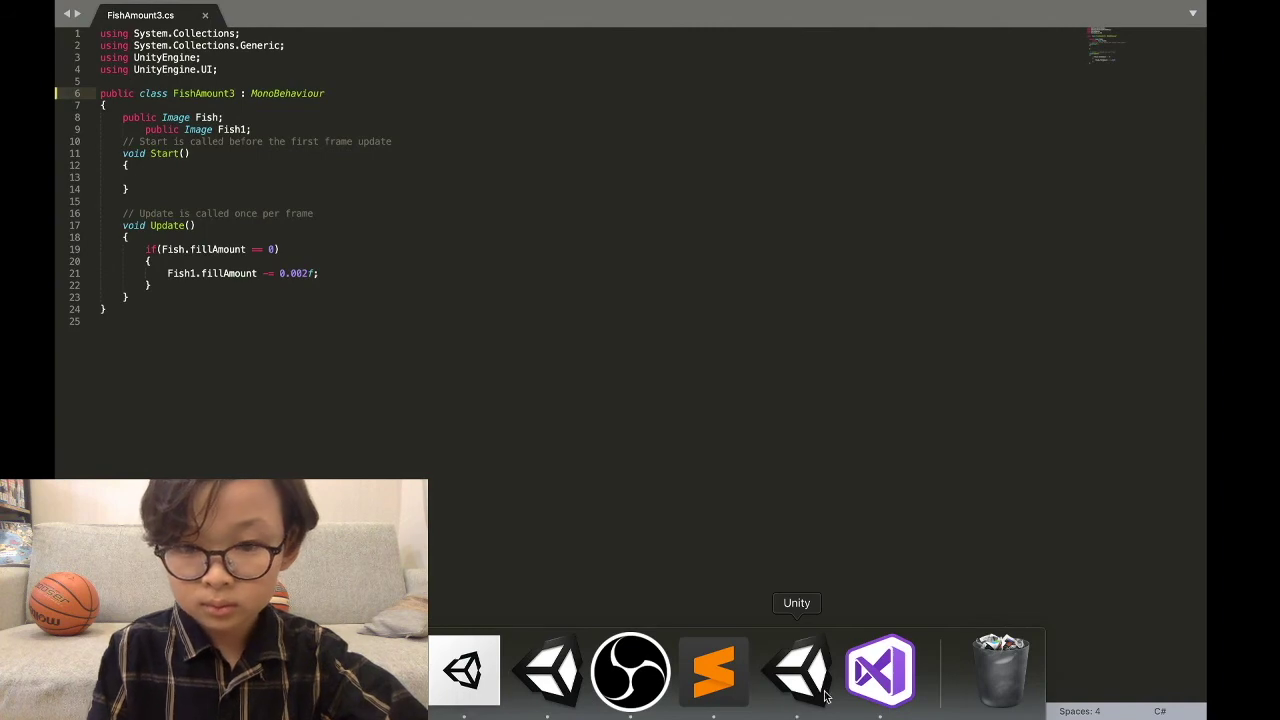
left_click(797, 668)
Step: Attach FishAmount3 to Image (1) with Image (2) as Fish and Image (1) as Fish 1
left_click(588, 174)
left_click(585, 161)
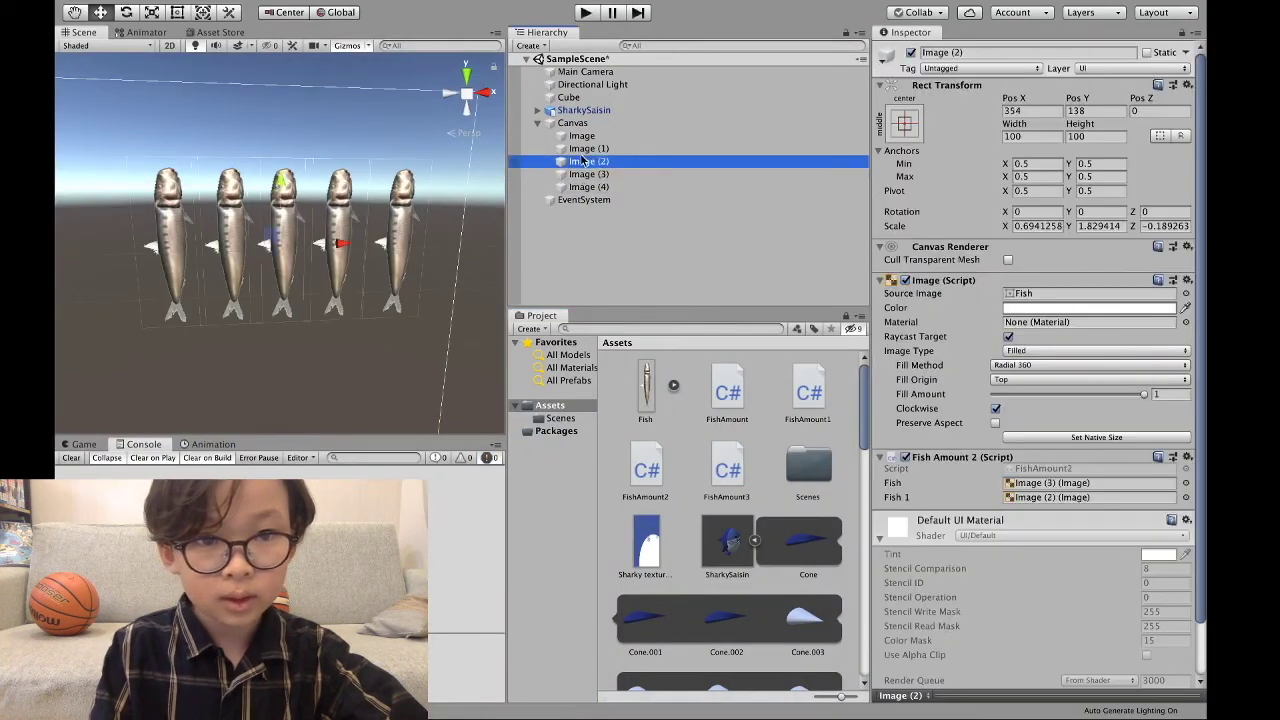
left_click(584, 148)
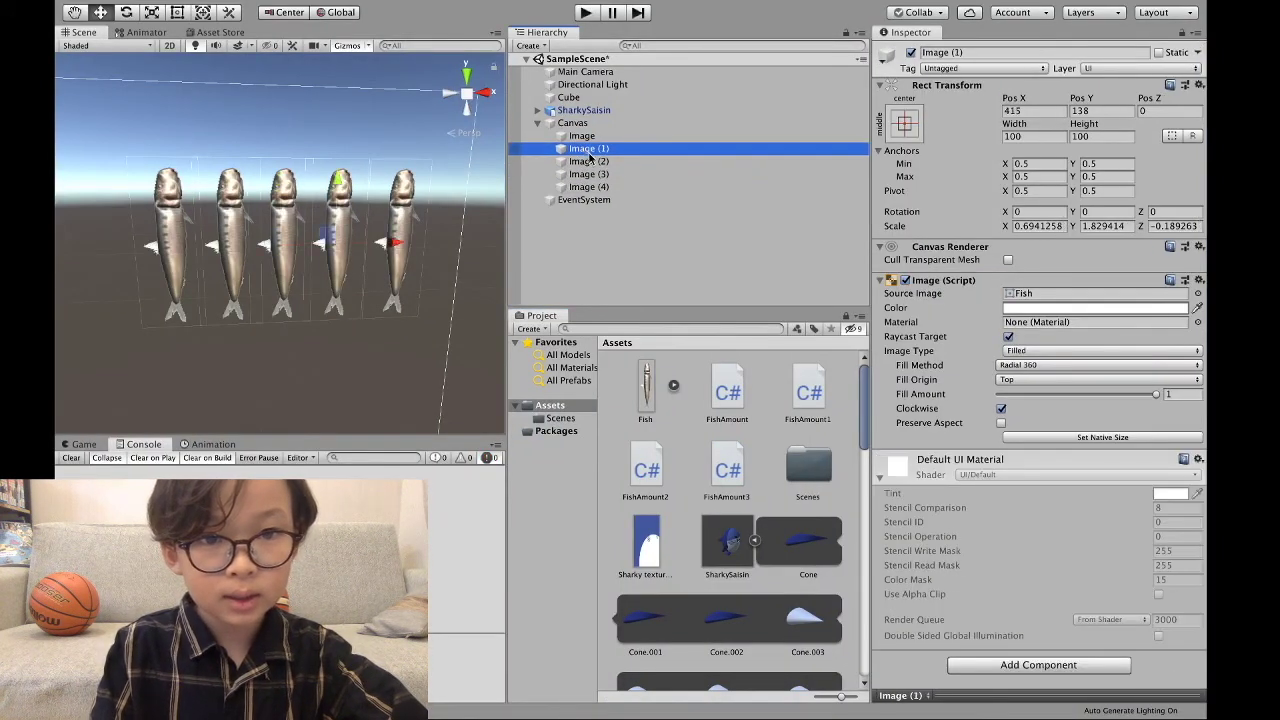
left_click_drag(726, 470, 950, 455)
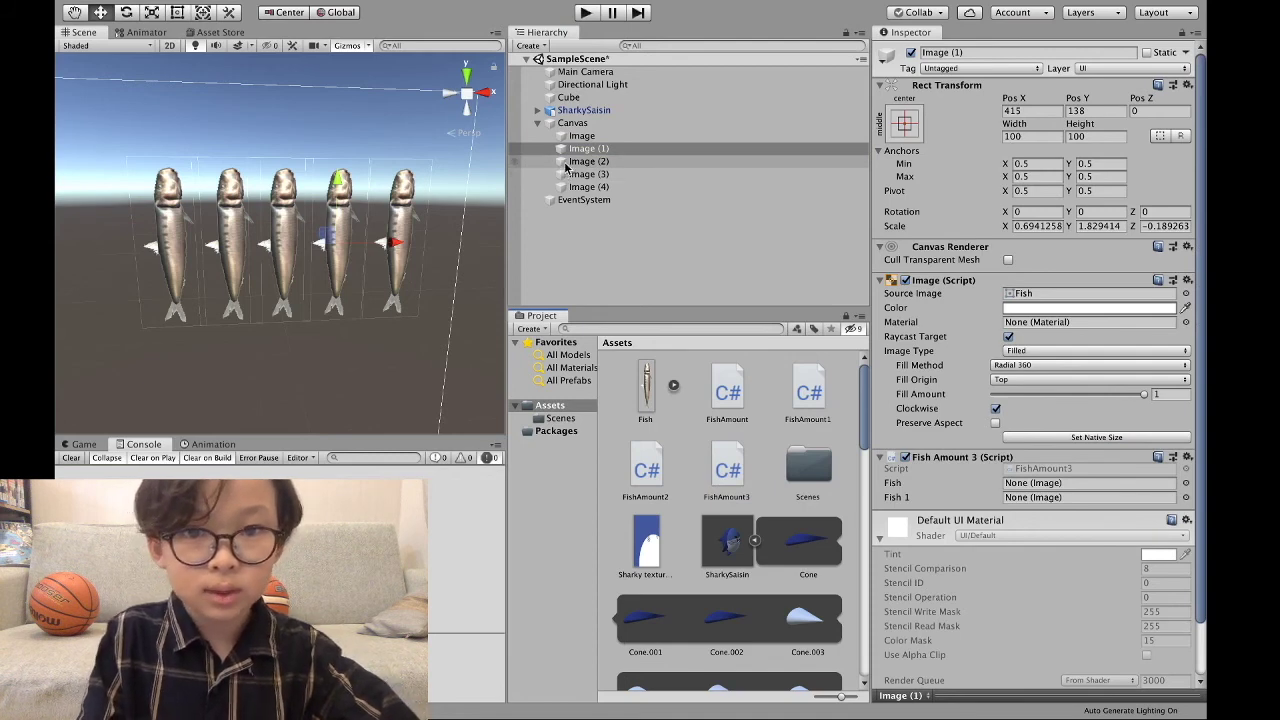
left_click_drag(567, 163, 1037, 485)
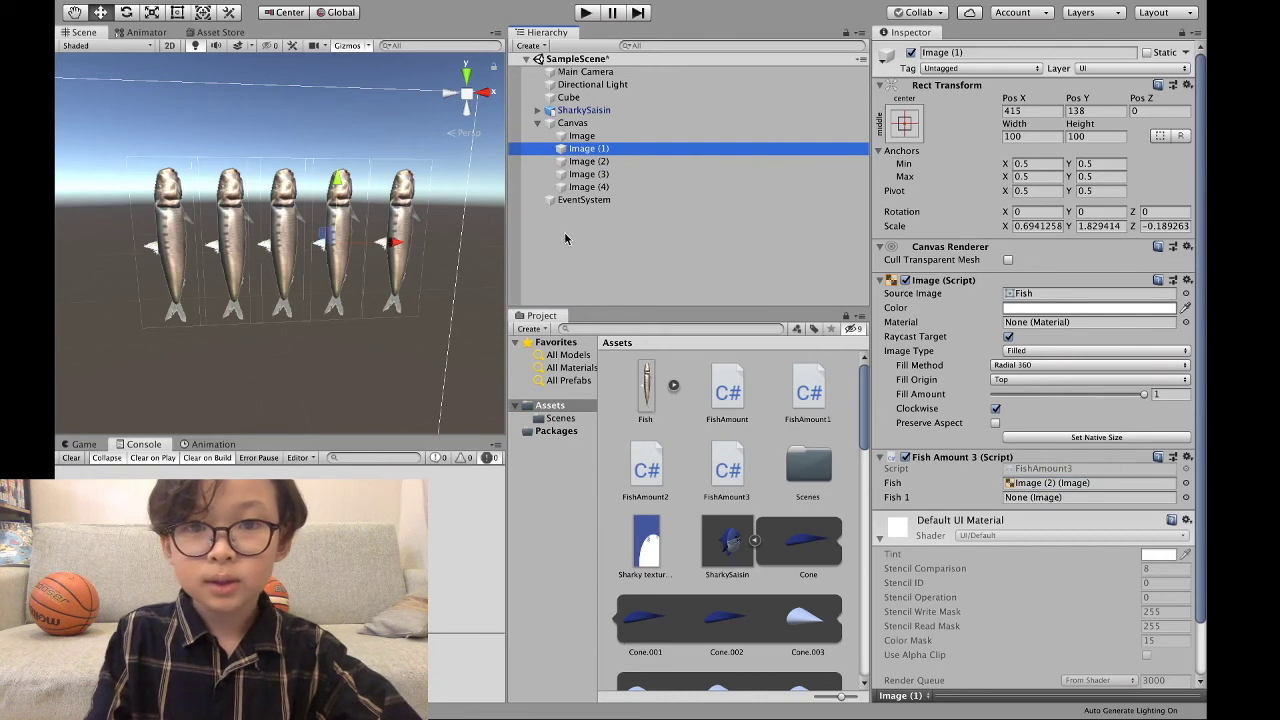
left_click_drag(578, 150, 1090, 497)
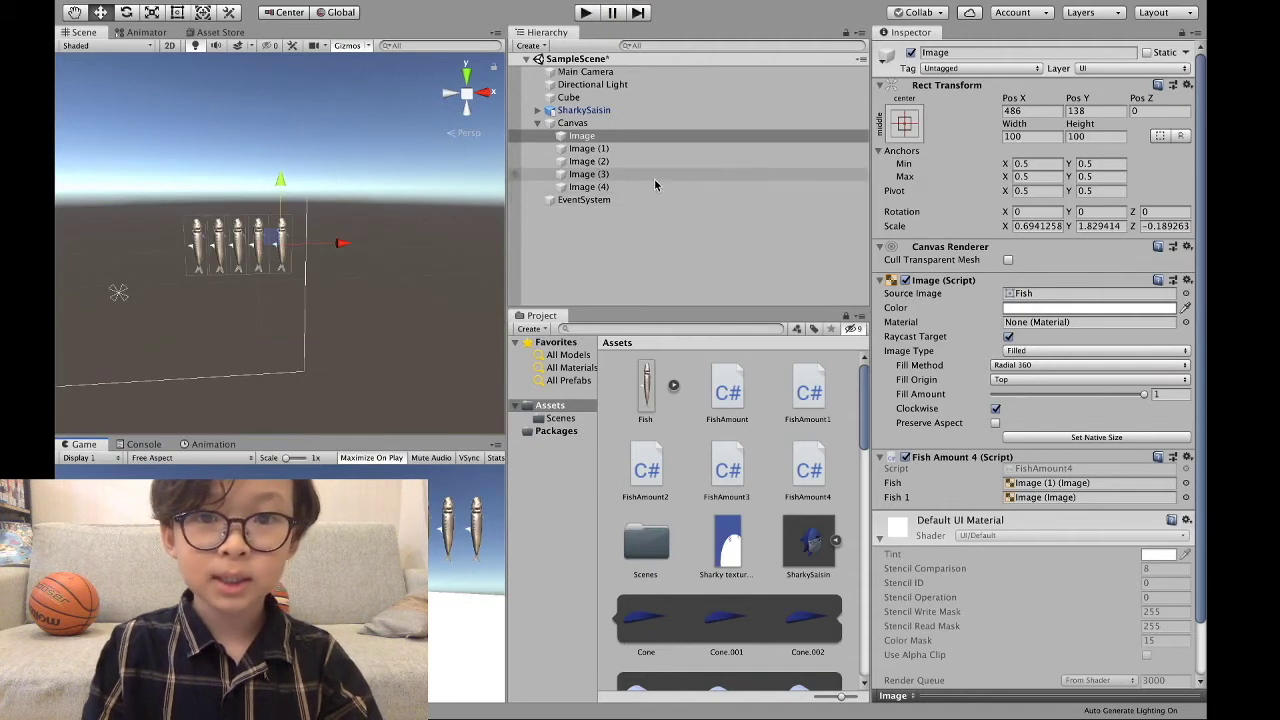
Step: Anchor Image through Image (4) to the top-right preset, then start a play test
left_click(641, 188, "shift")
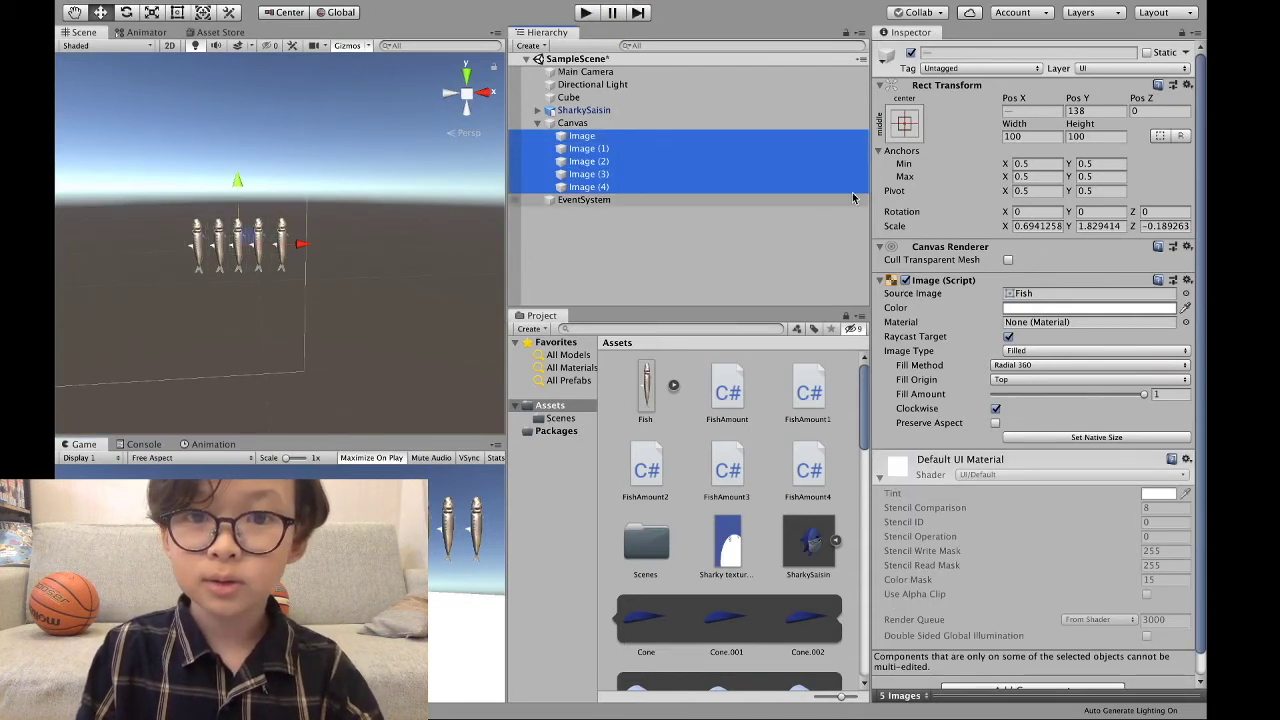
left_click(906, 150)
left_click(902, 128)
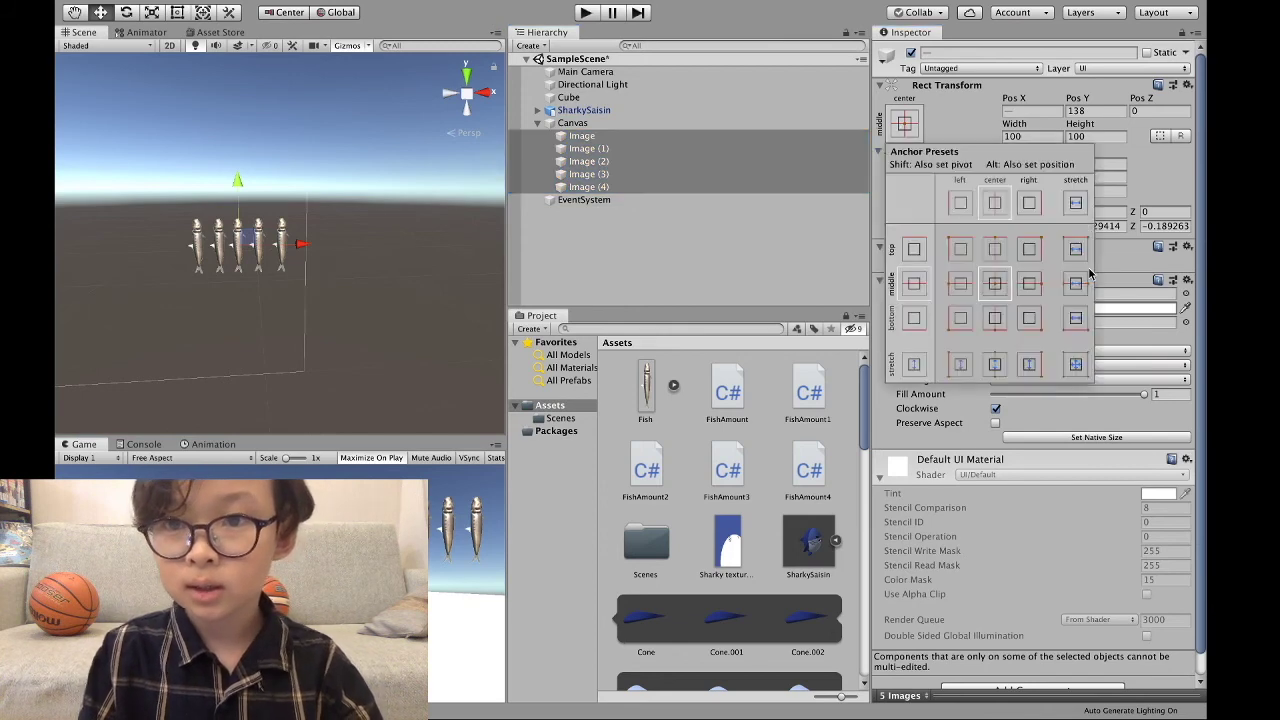
left_click(1029, 248)
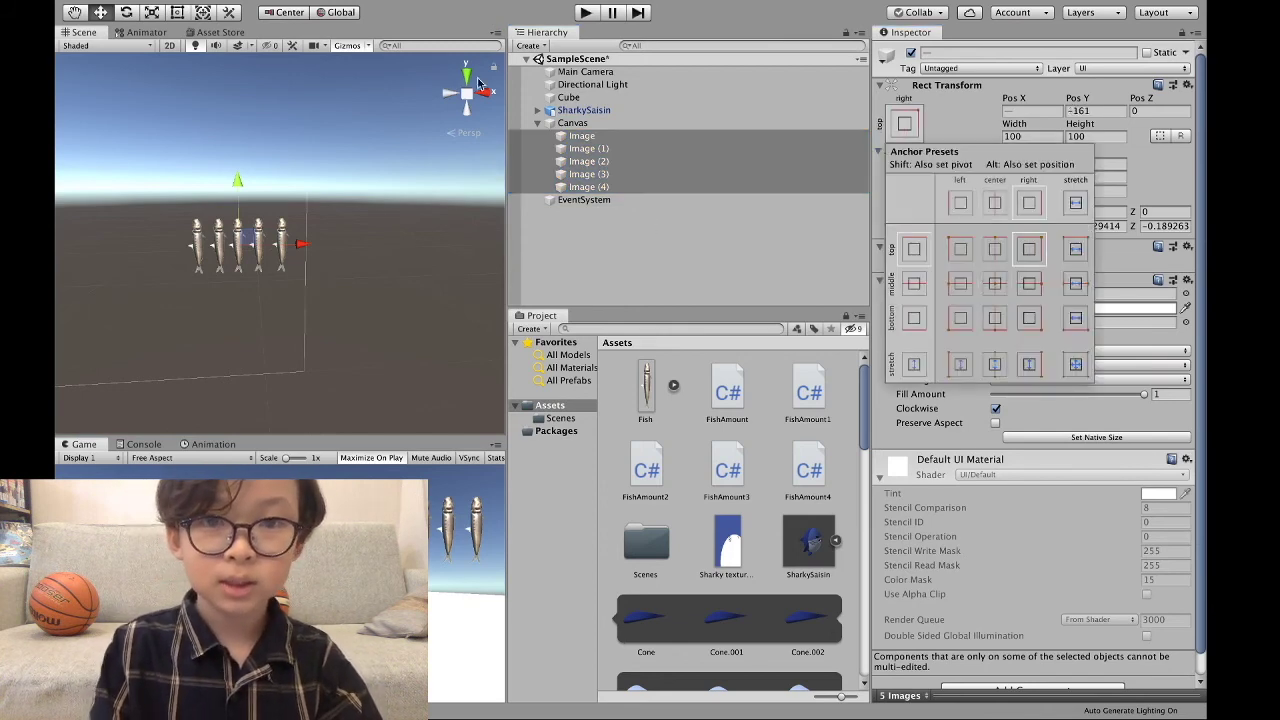
left_click(592, 155)
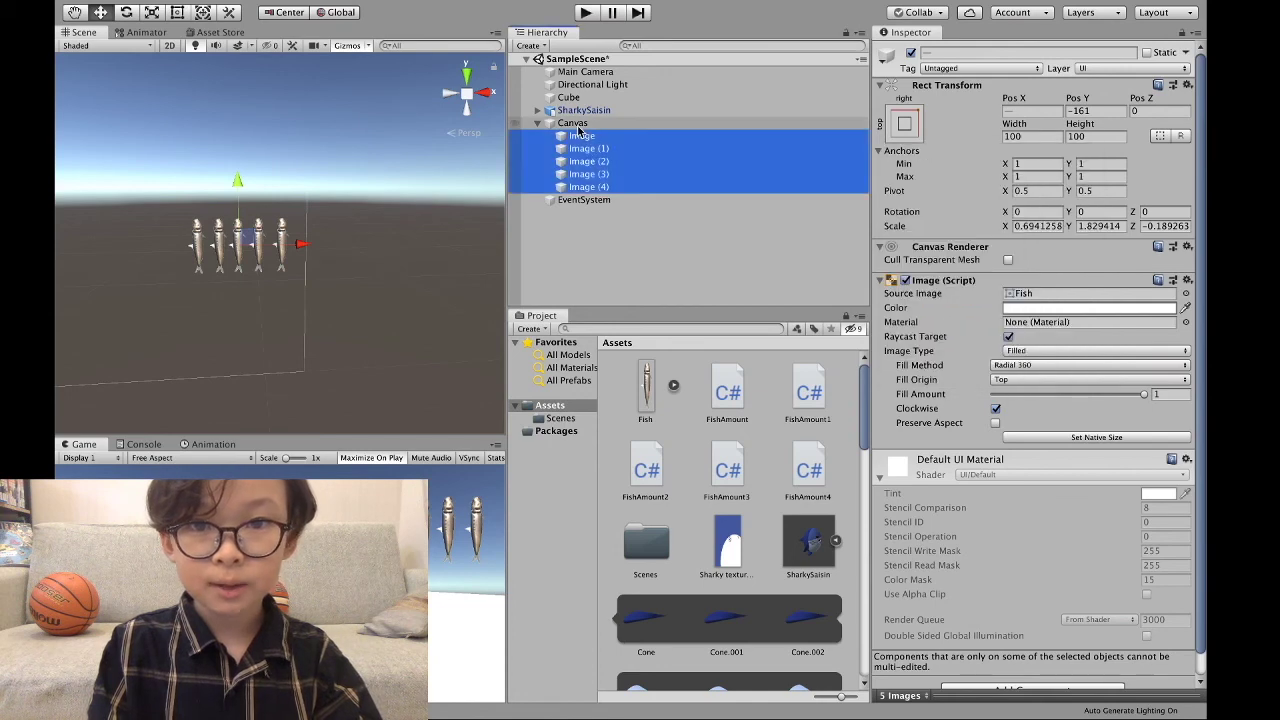
left_click(587, 13)
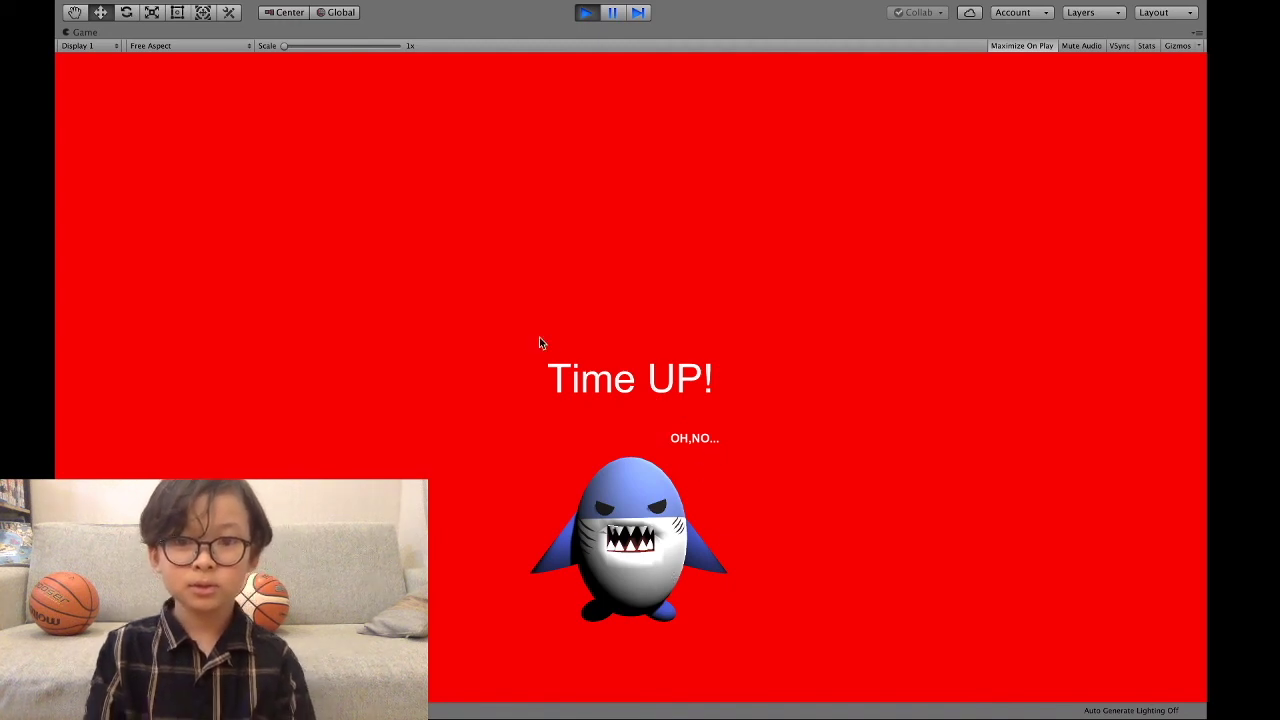
Step: Exit Play mode to return to editing SampleScene
left_click(588, 13)
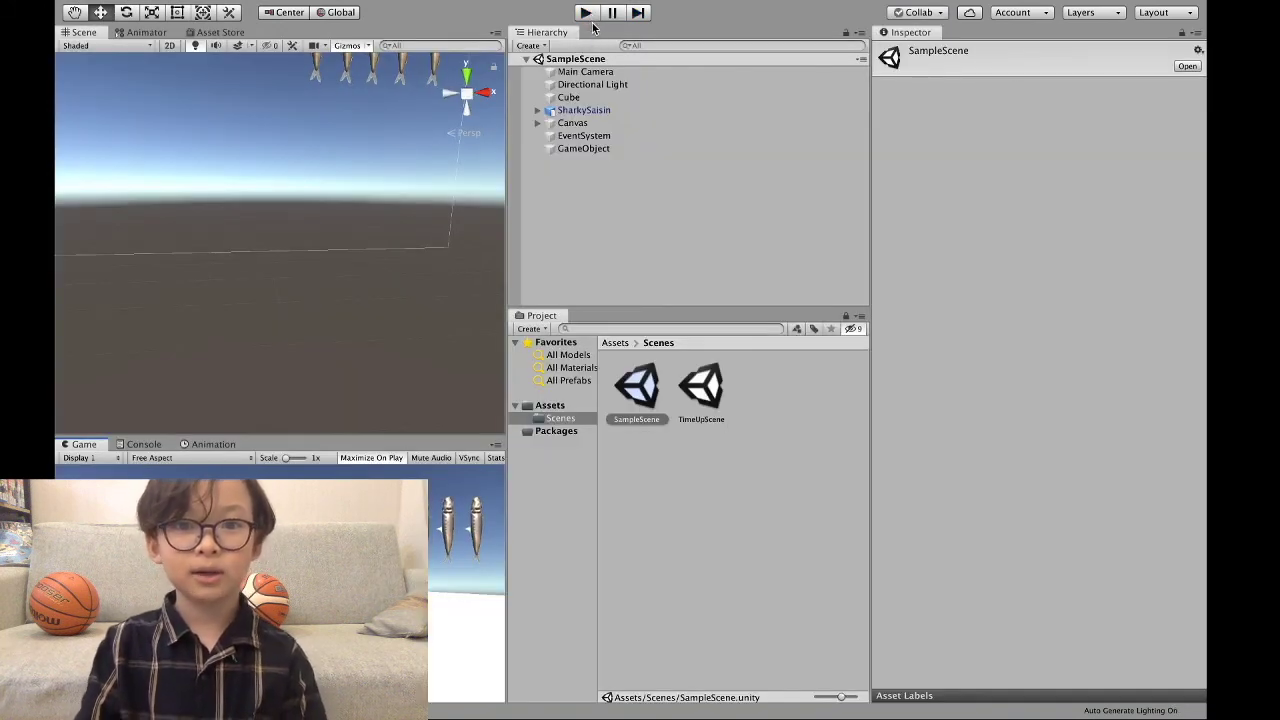
mouse_move(689, 6)
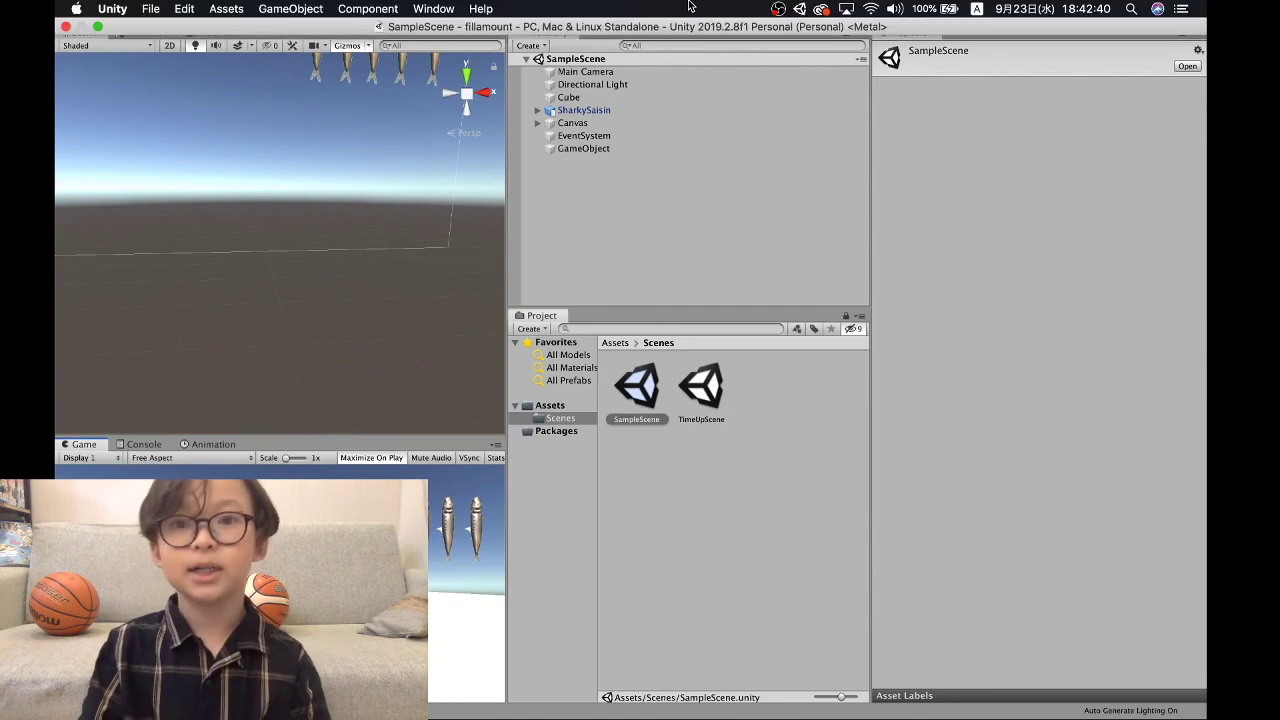